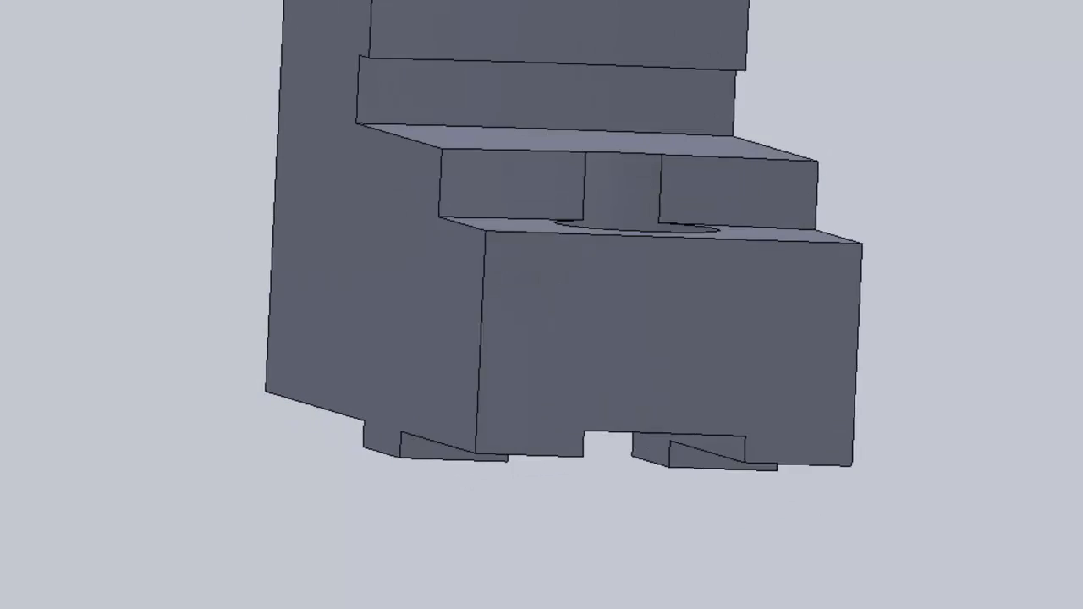
middle_drag(542, 321, 540, 270)
middle_drag(656, 157, 709, 309)
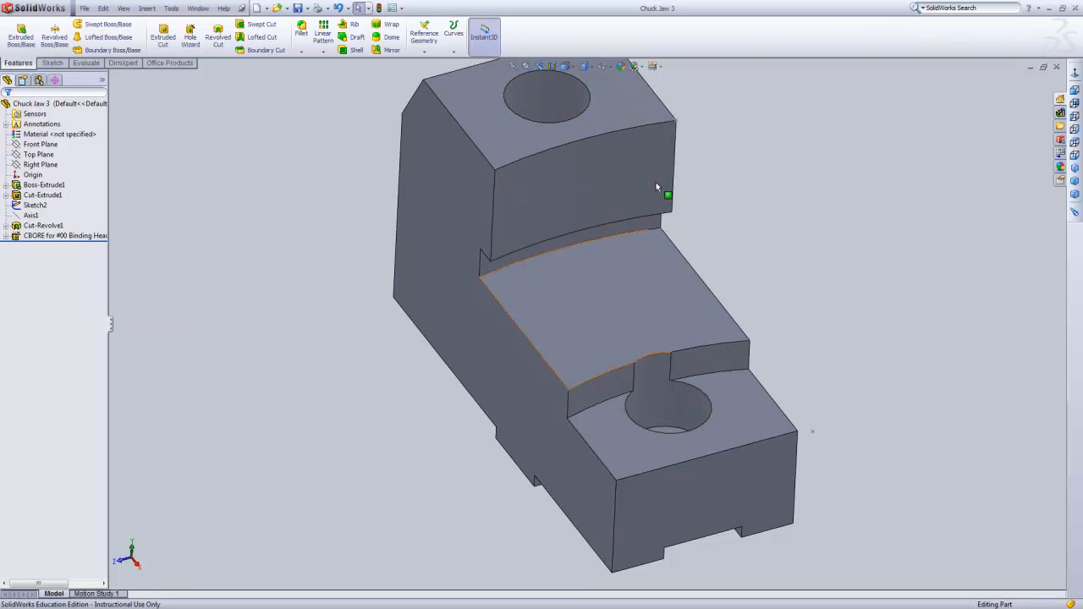
middle_drag(782, 231, 847, 184)
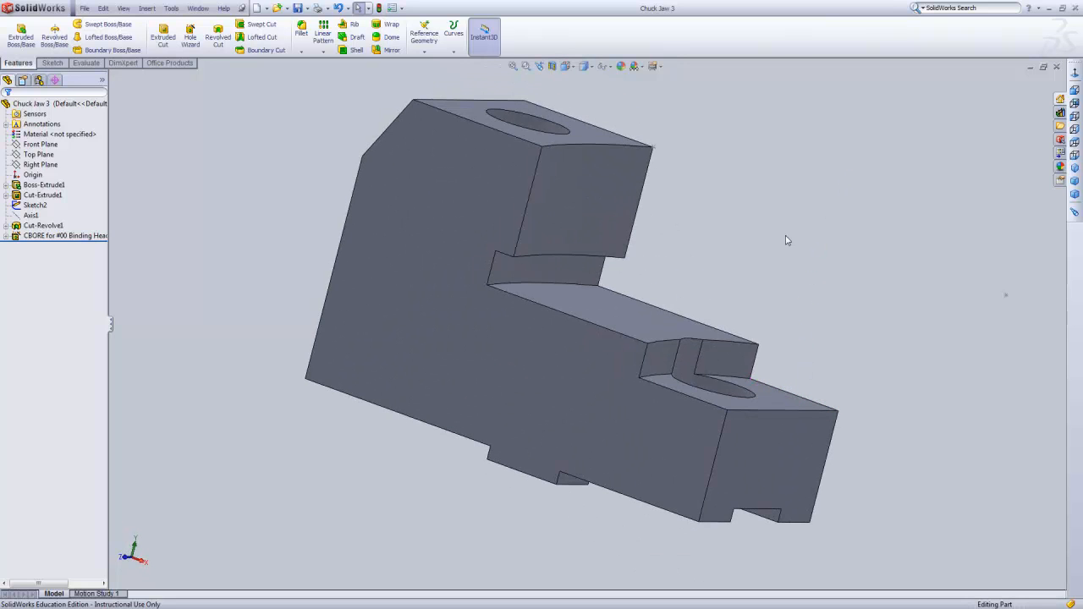
mouse_move(722, 200)
middle_down()
mouse_move(719, 212)
mouse_move(720, 203)
middle_up()
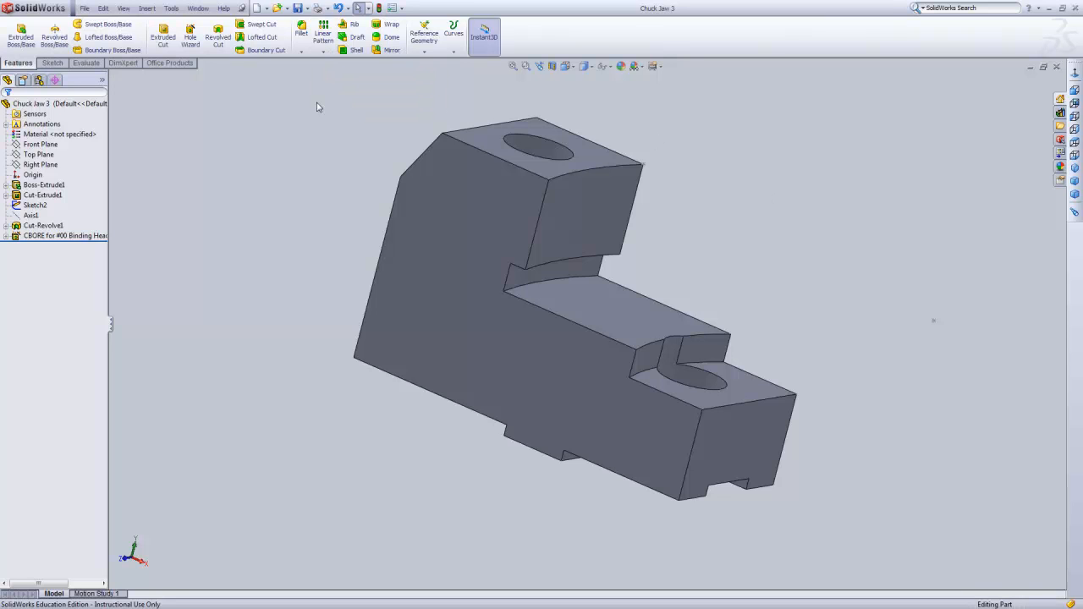
Switch to the Part1 document and set its units to IPS with three-decimal lengths.
click(199, 7)
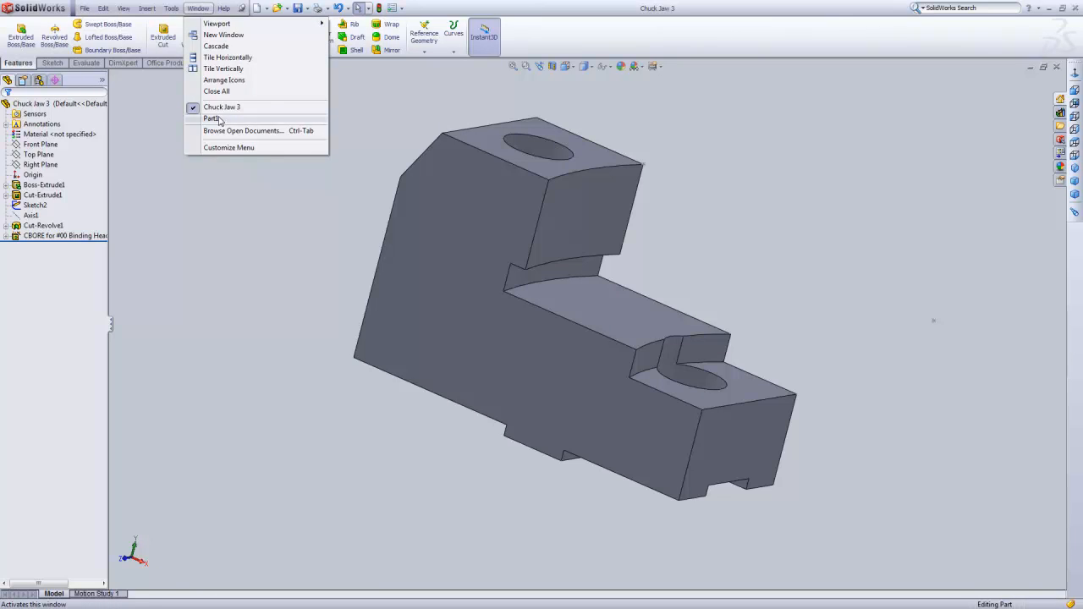
click(218, 118)
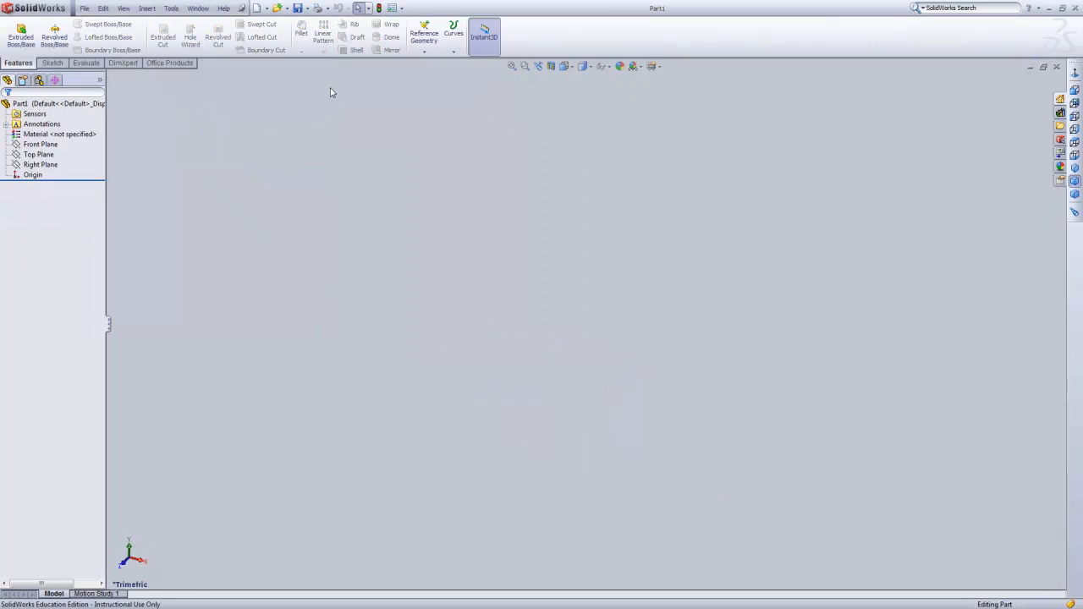
click(391, 9)
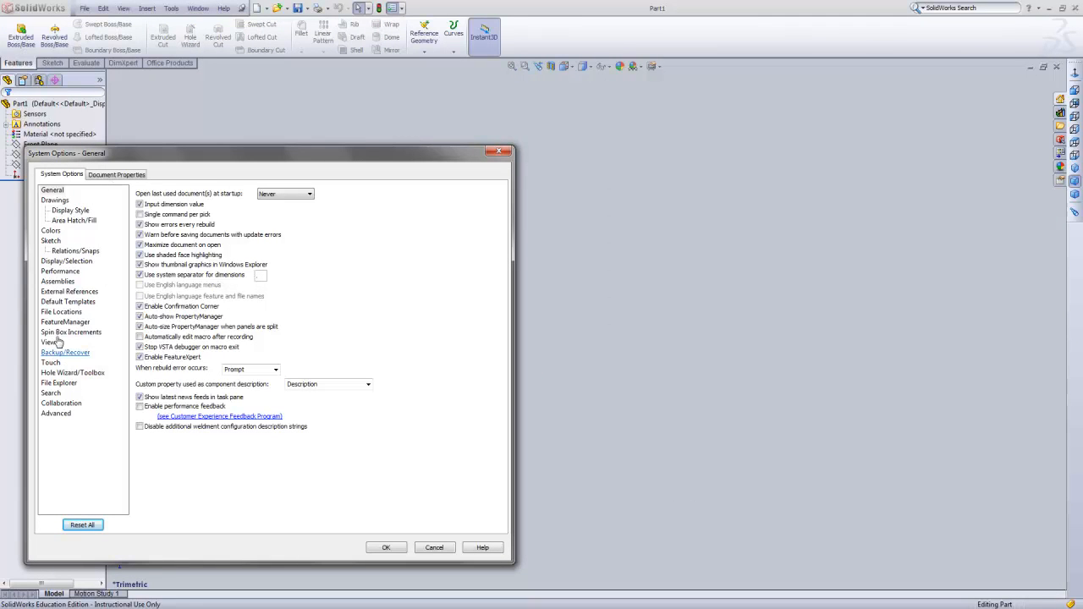
click(116, 174)
click(48, 262)
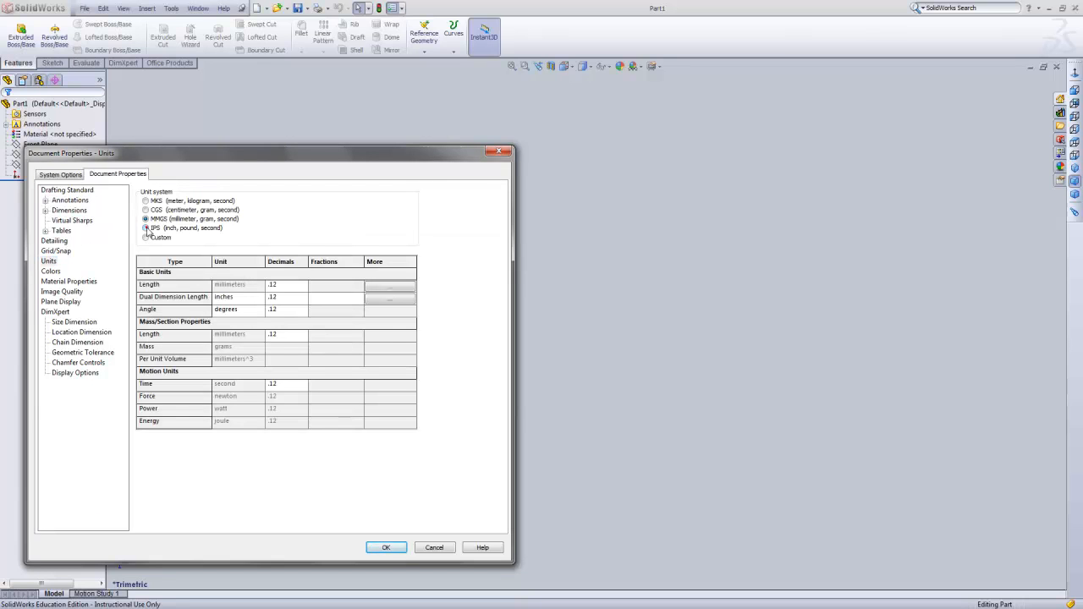
click(145, 229)
click(286, 285)
click(302, 287)
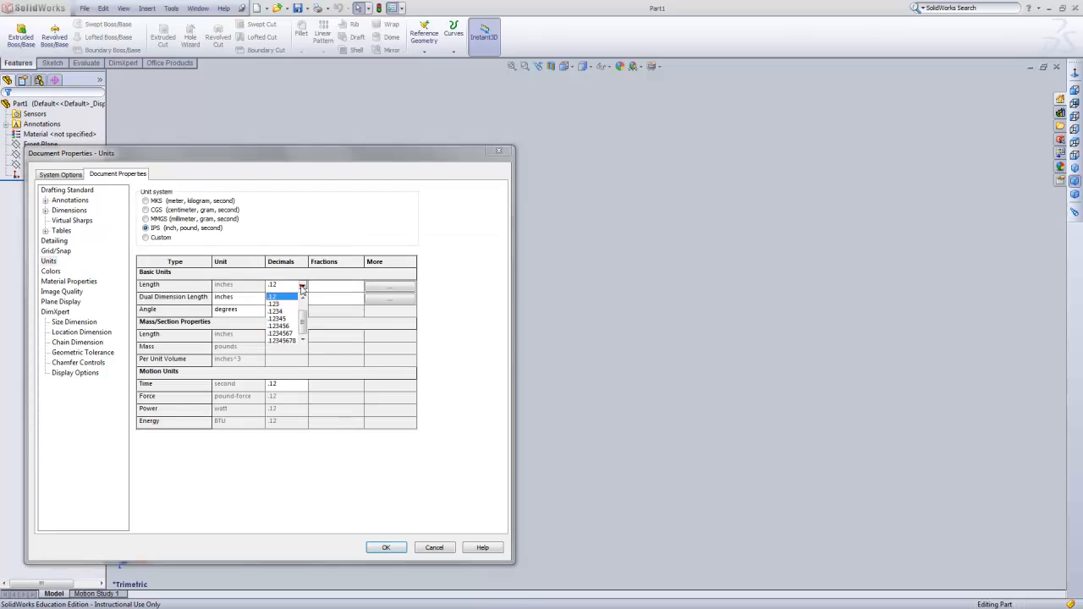
click(279, 304)
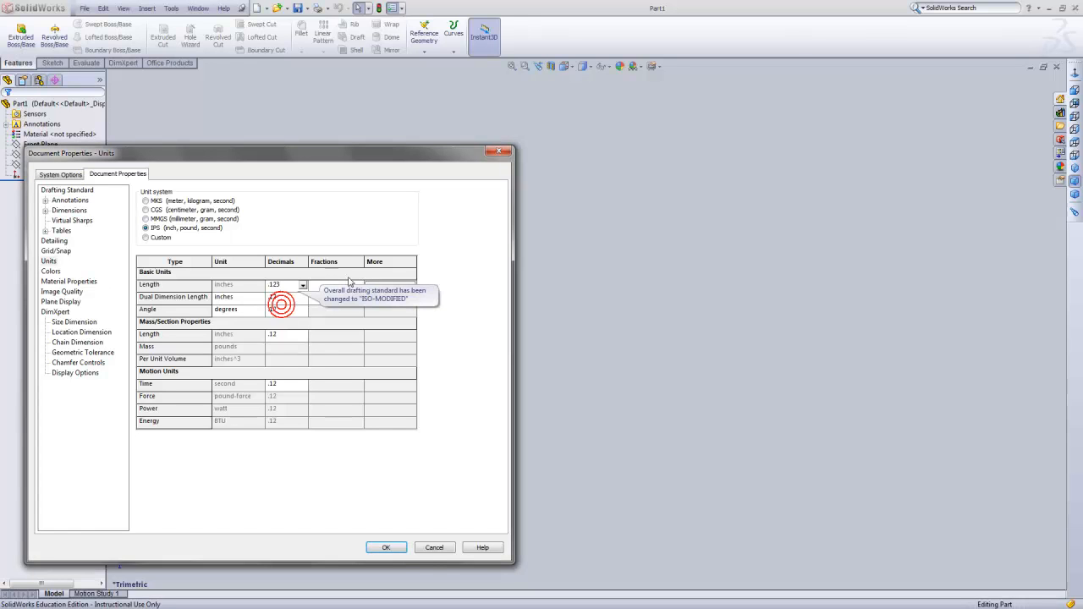
click(383, 548)
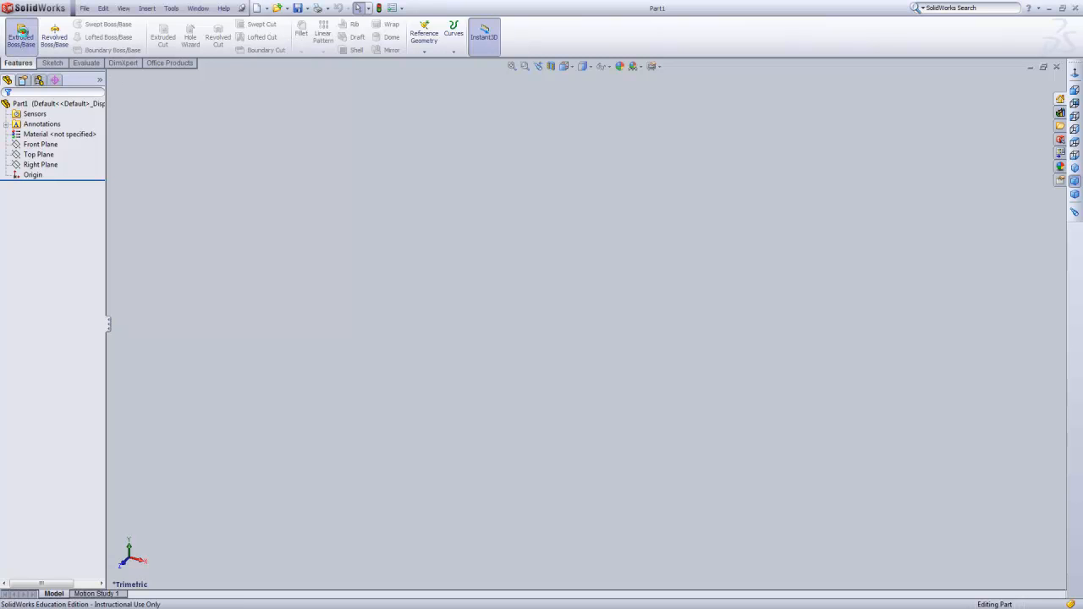
Start an Extruded Boss sketch on the Front Plane; from the origin, draw a vertical line, sloped corner, top edge about 5.07 in and right edge about 3.16 in.
click(21, 36)
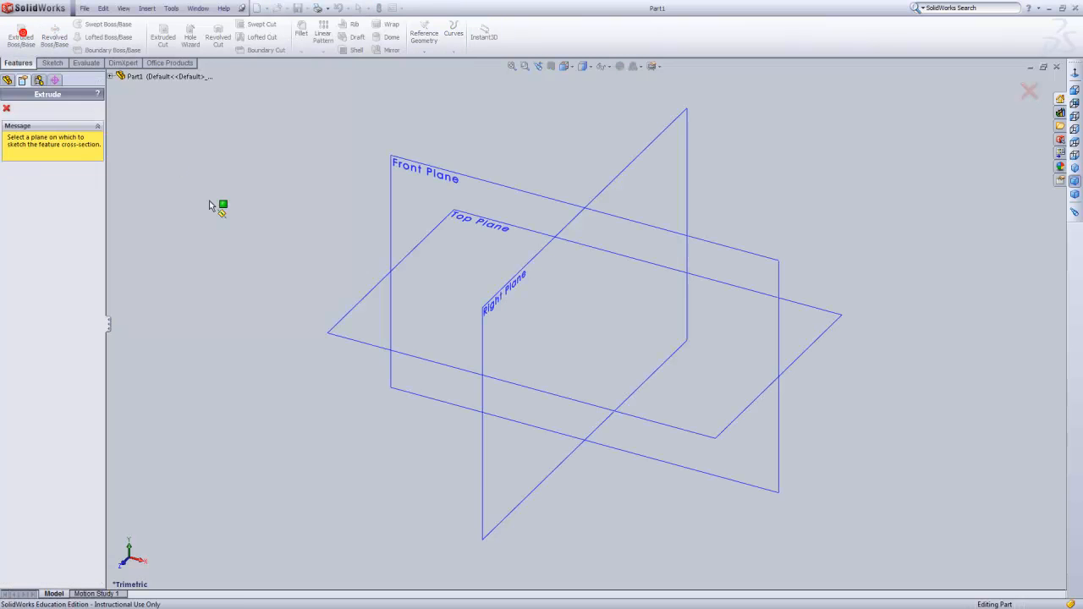
click(413, 166)
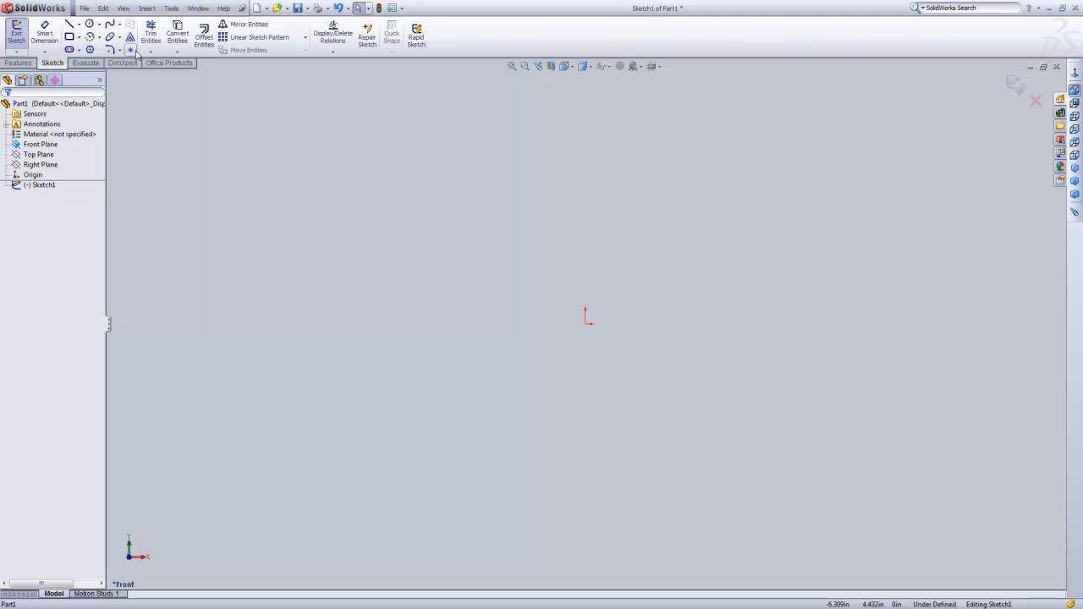
click(69, 25)
key(Escape)
click(586, 326)
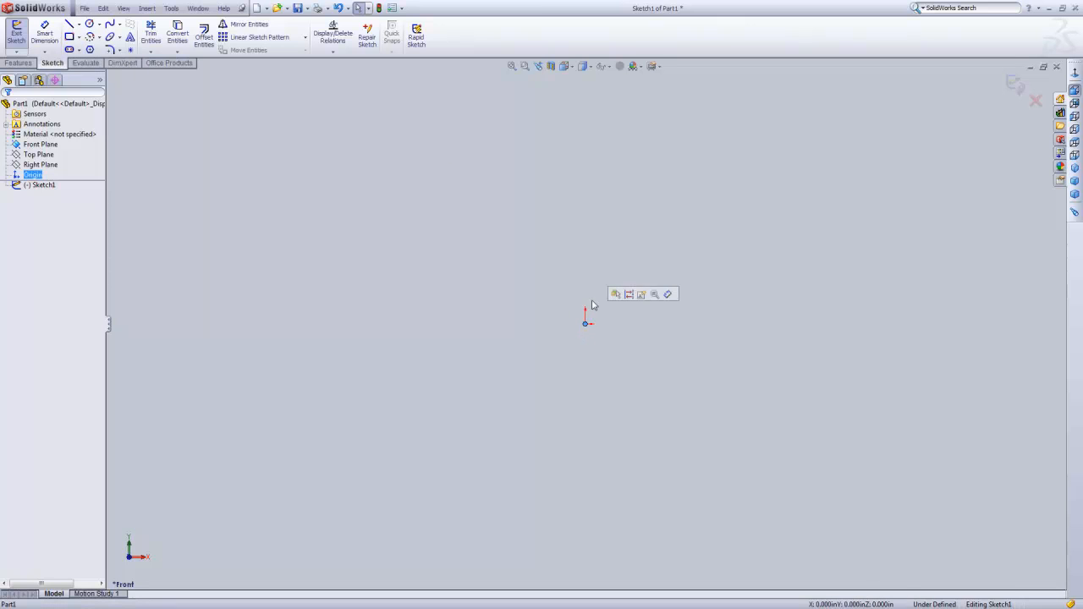
click(70, 24)
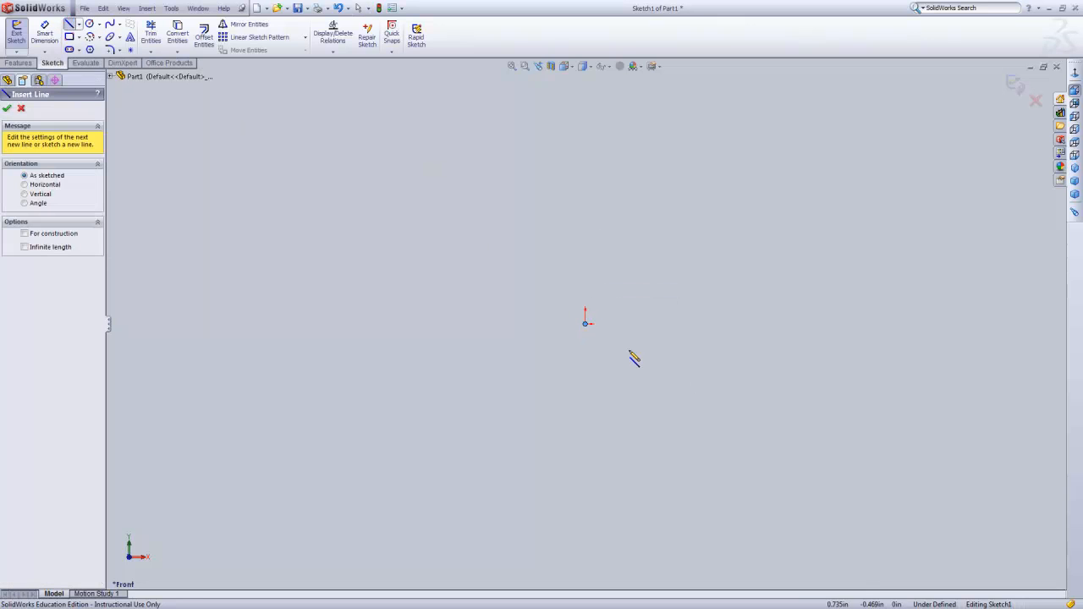
click(585, 325)
click(586, 181)
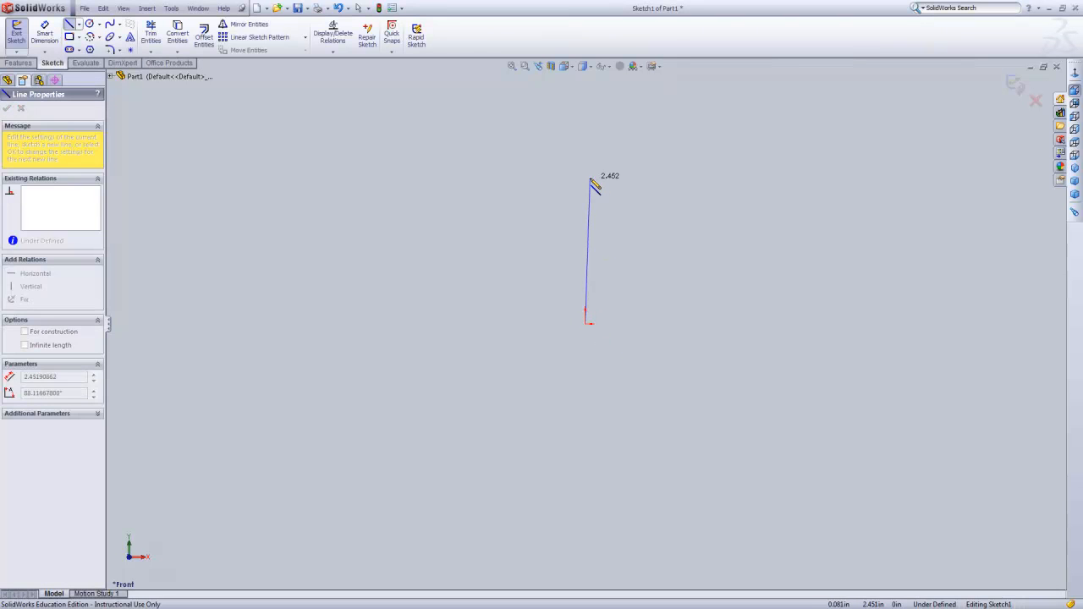
click(605, 136)
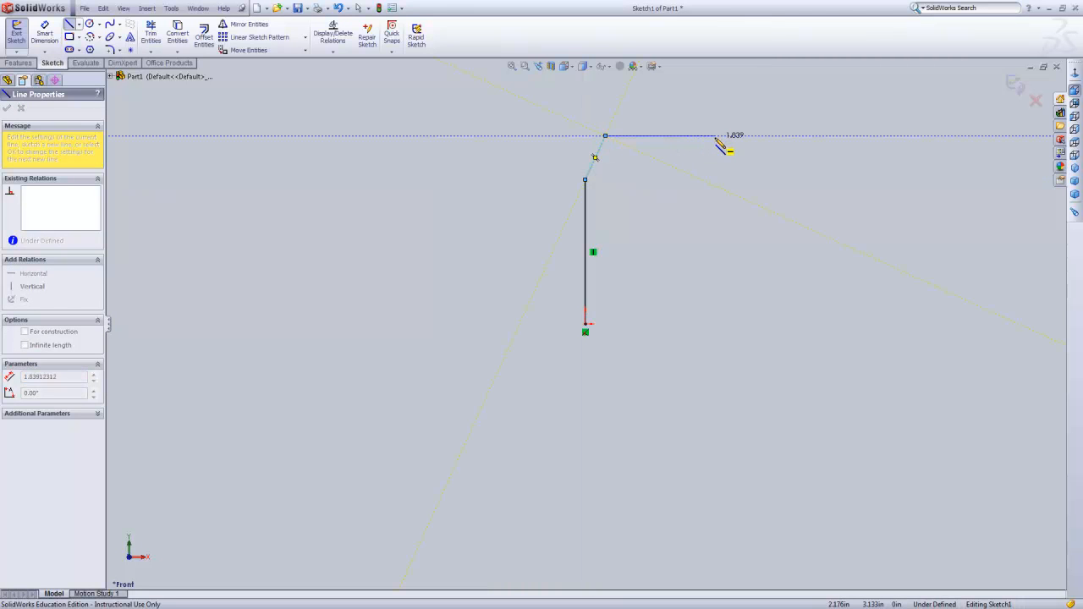
click(908, 135)
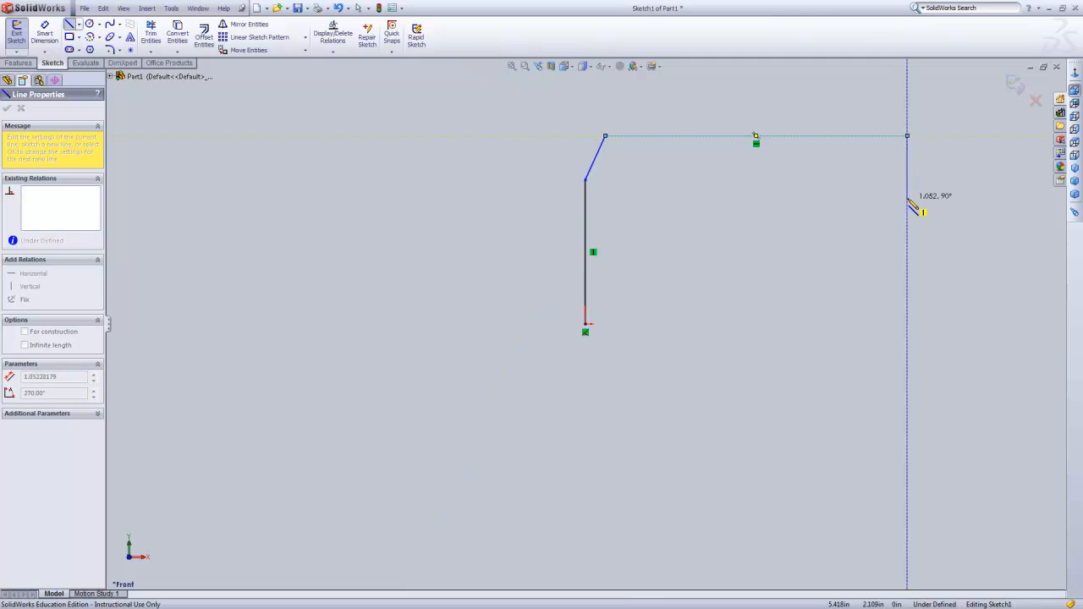
click(908, 324)
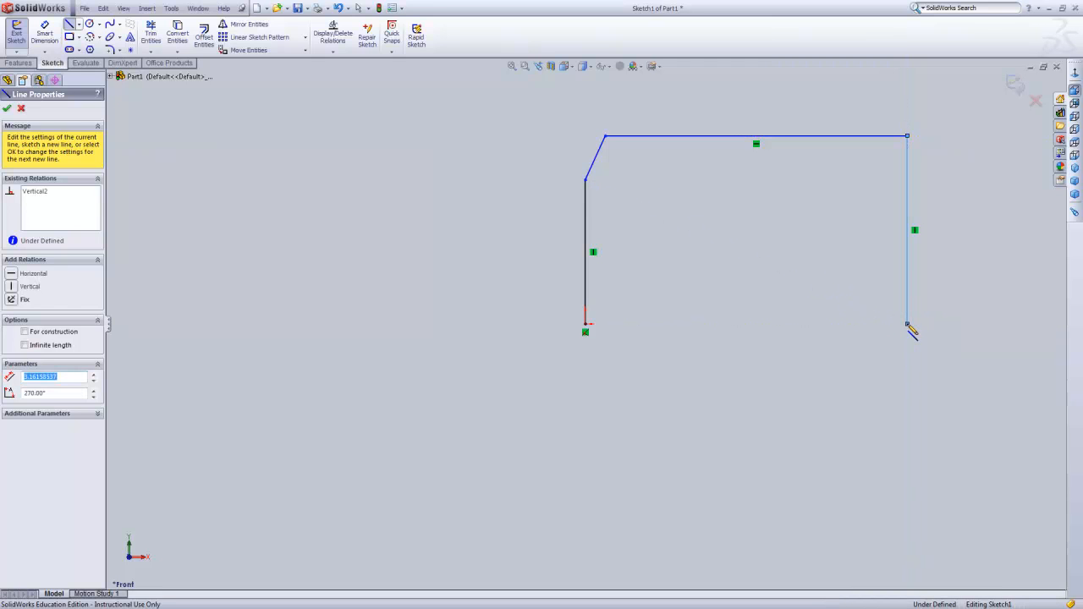
Close the profile along its base back to the origin, with a small rectangular tab projecting downward about 2.2 in from the origin.
click(779, 325)
click(779, 341)
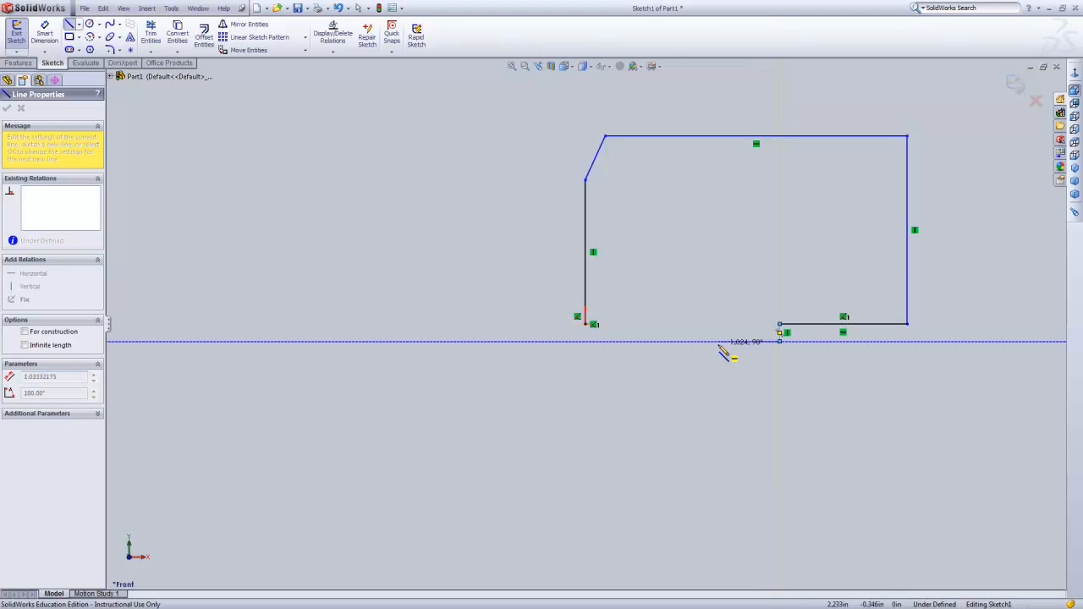
click(716, 342)
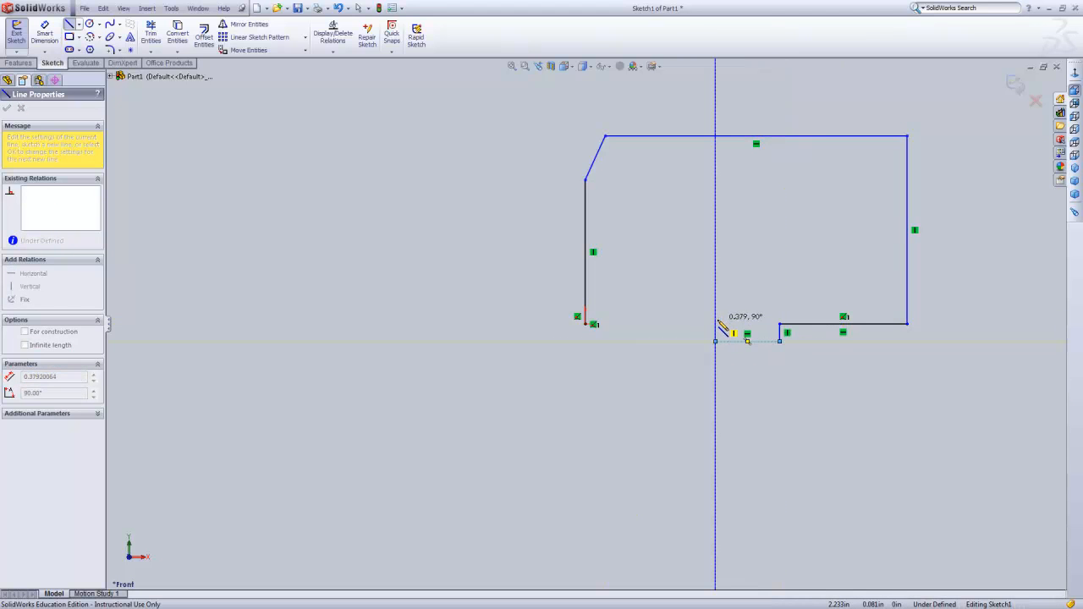
click(716, 324)
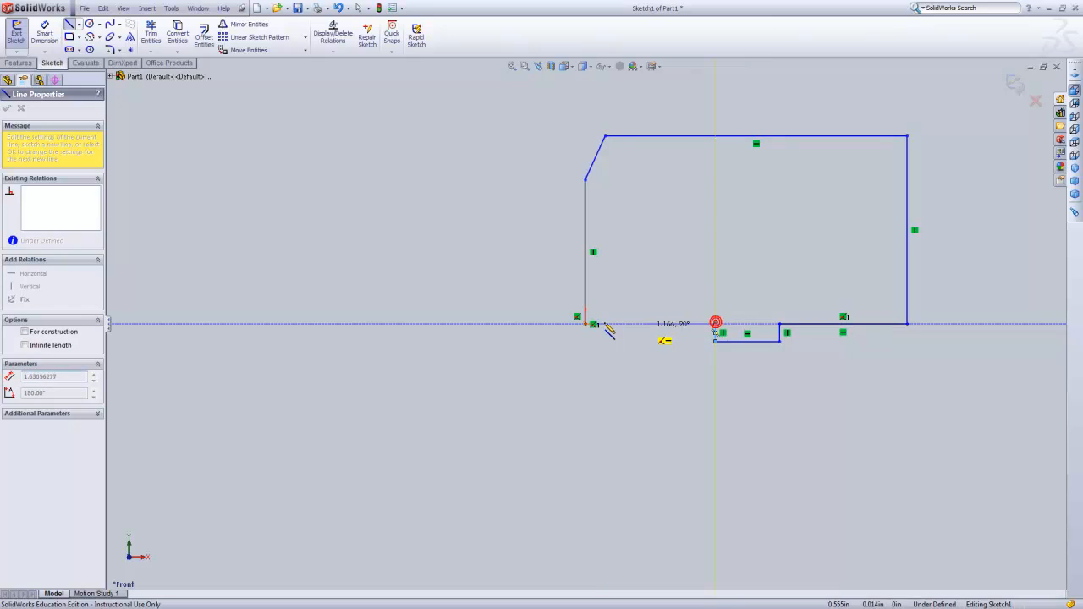
click(586, 324)
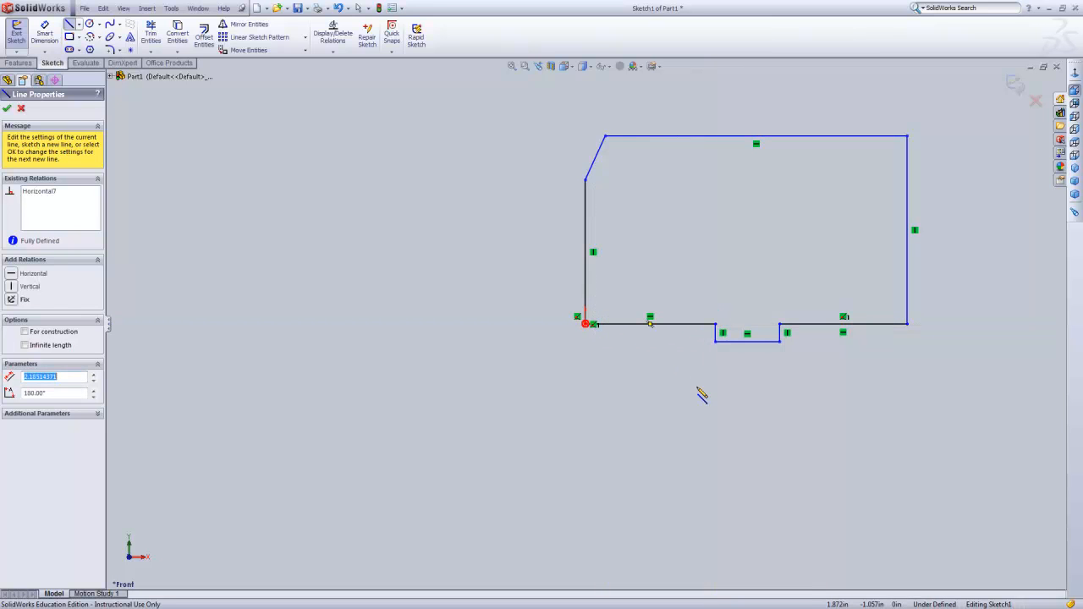
Dimension the profile's overall width between the two vertical sides as 4.25 in.
click(45, 40)
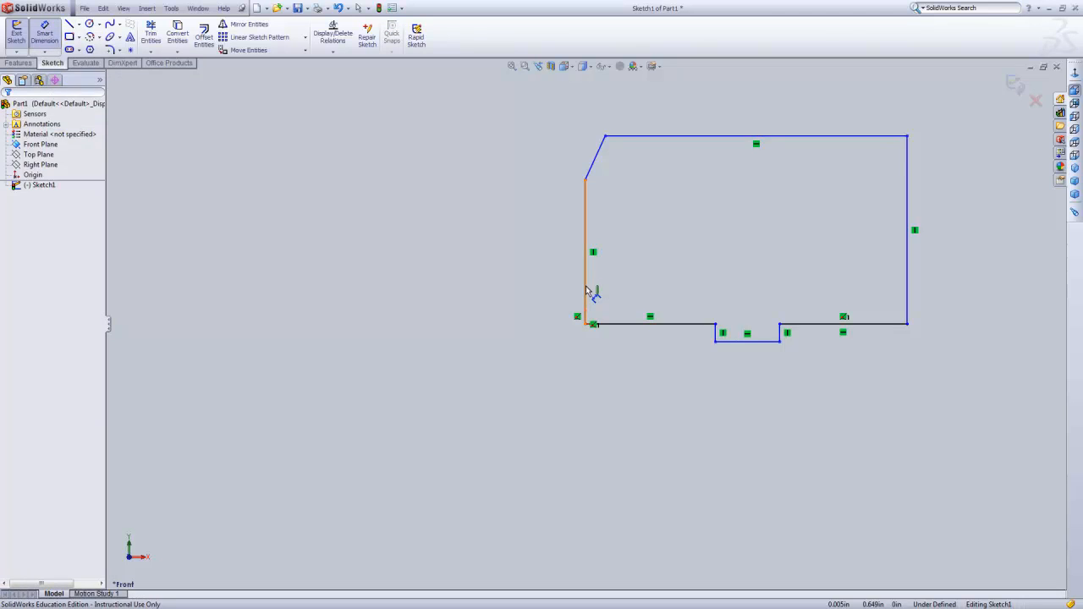
click(586, 290)
click(908, 296)
click(802, 433)
click(805, 431)
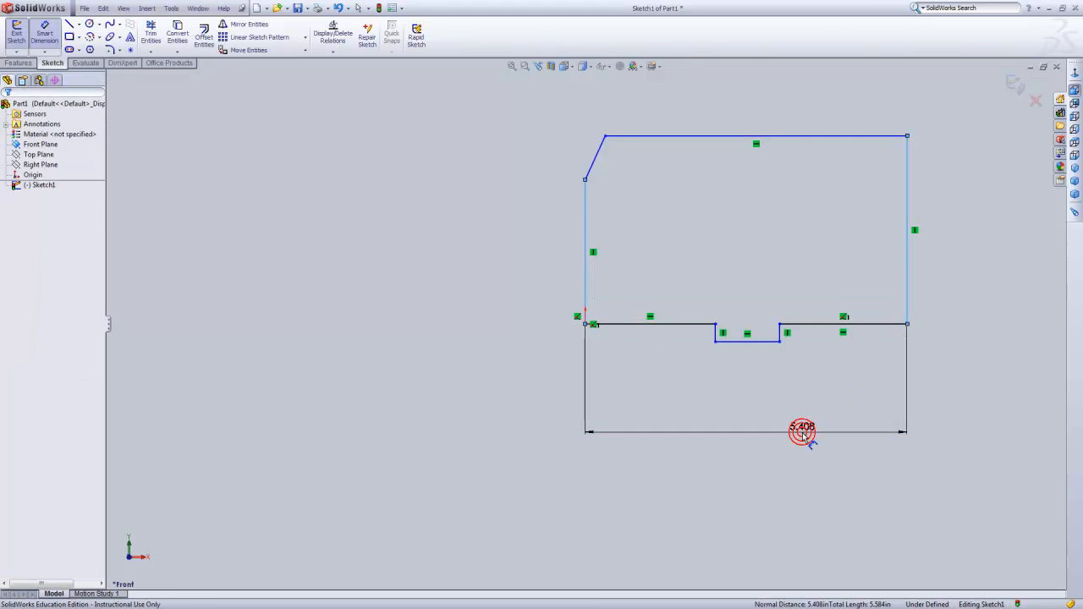
text(4.25)
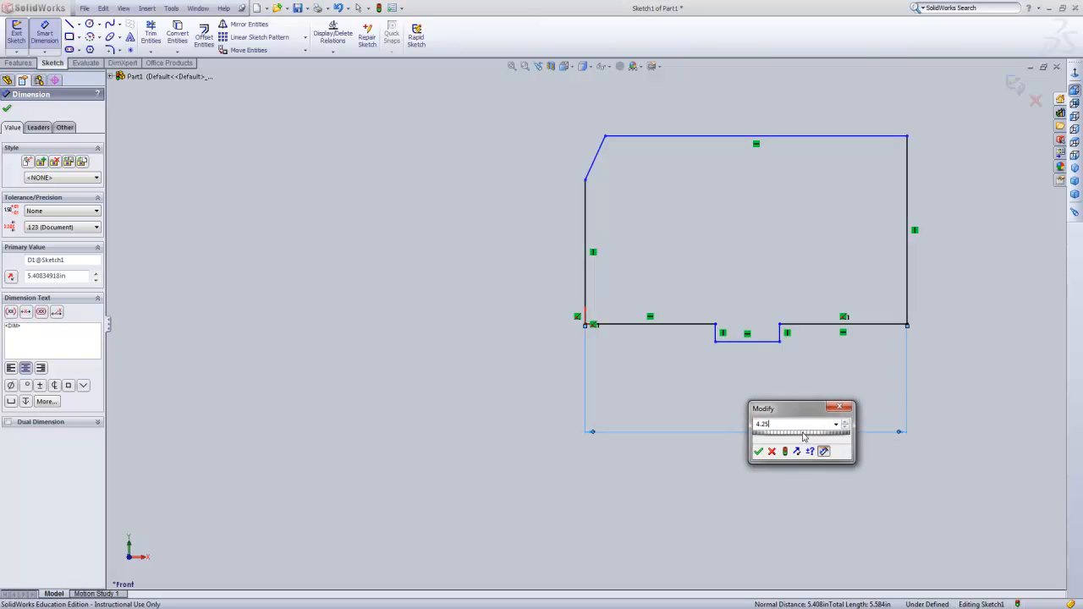
key(Return)
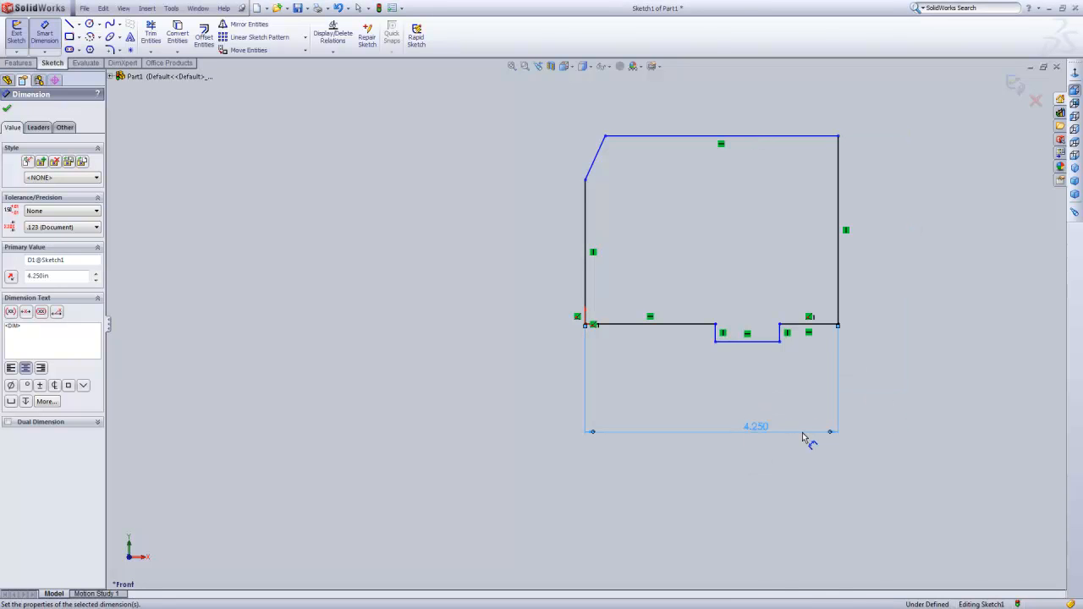
Dimension the profile's overall height between the base line and the top edge as 2.75 in.
click(668, 323)
click(656, 137)
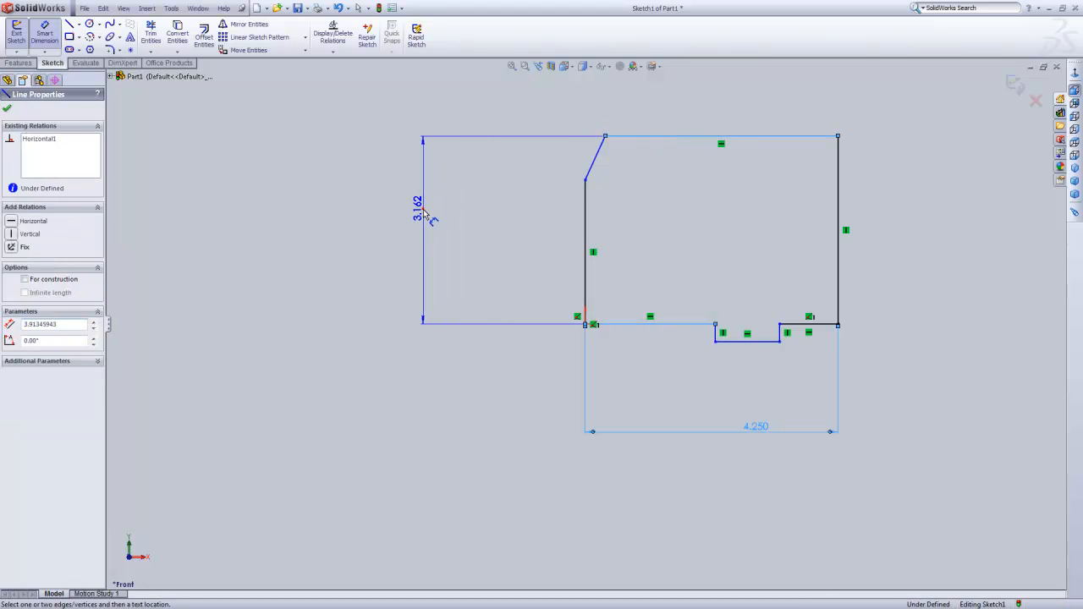
click(427, 215)
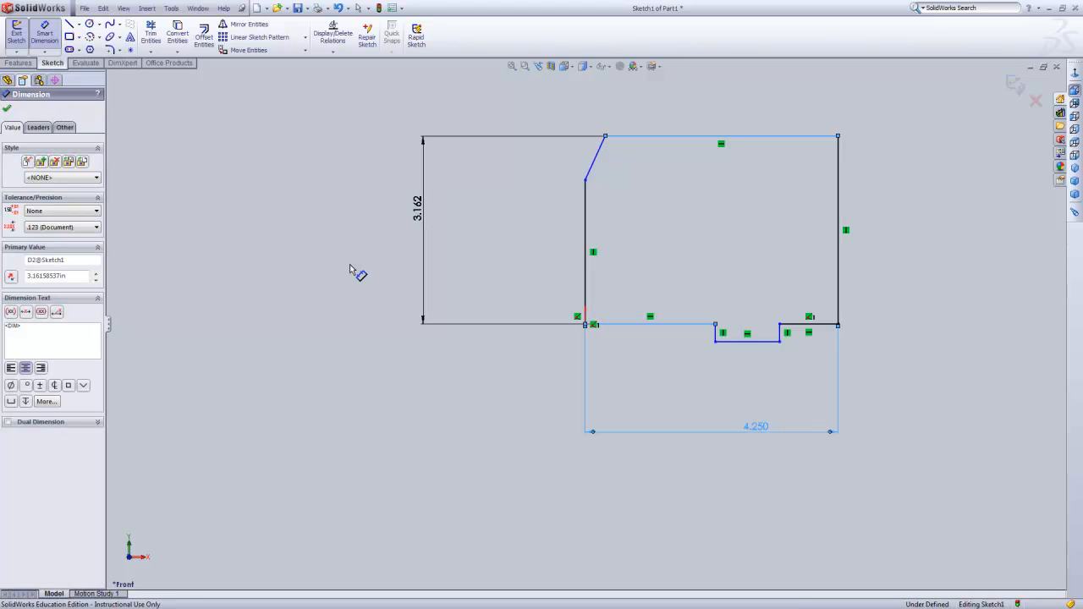
text(2.75)
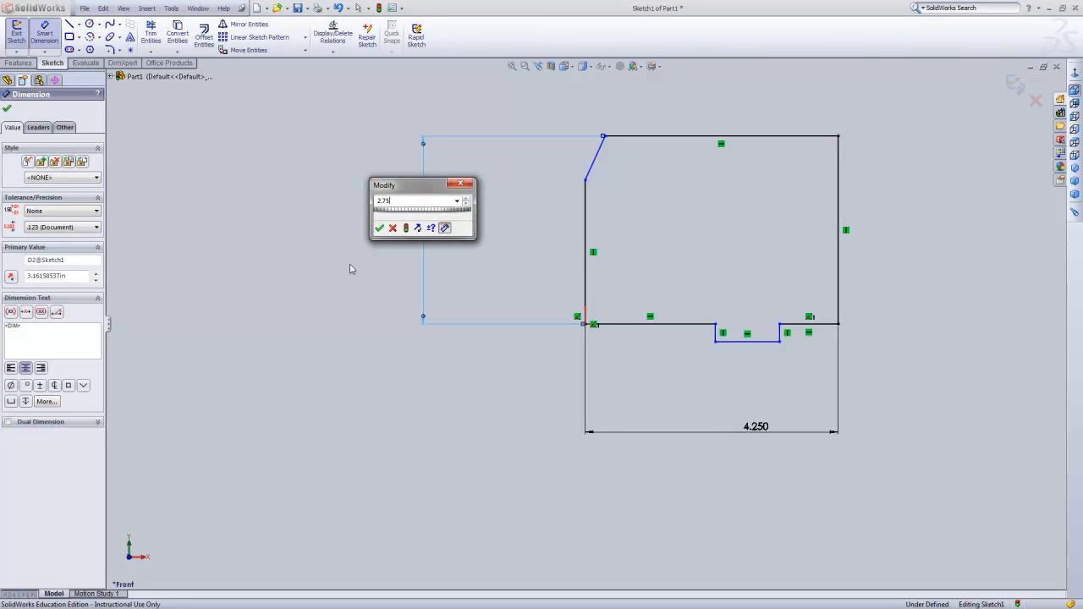
key(Return)
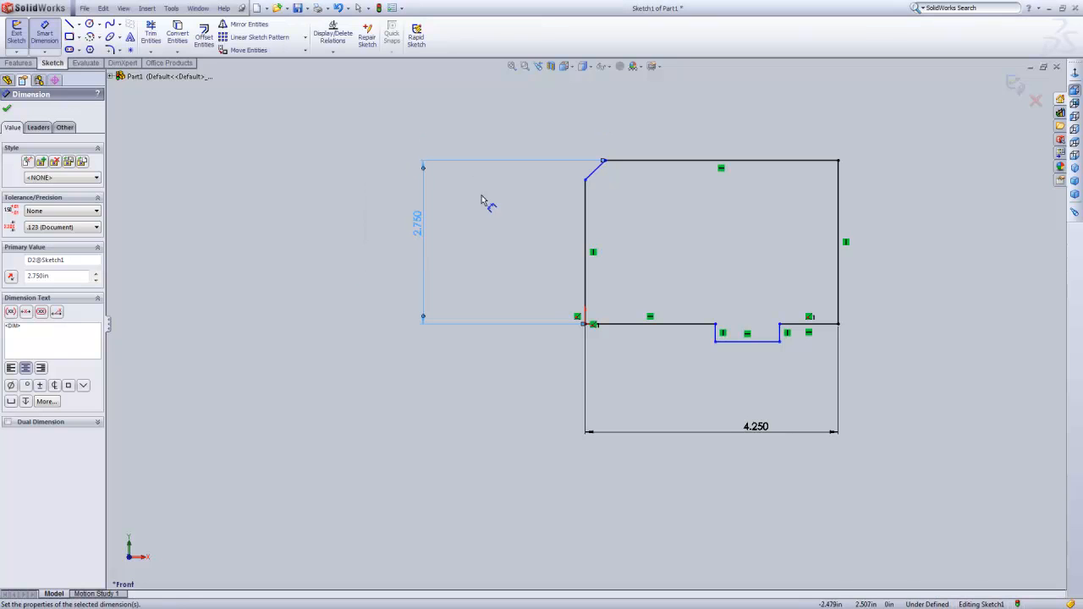
Dimension the angle between the left vertical side and the sloped corner line as 30 degrees.
click(586, 225)
click(594, 169)
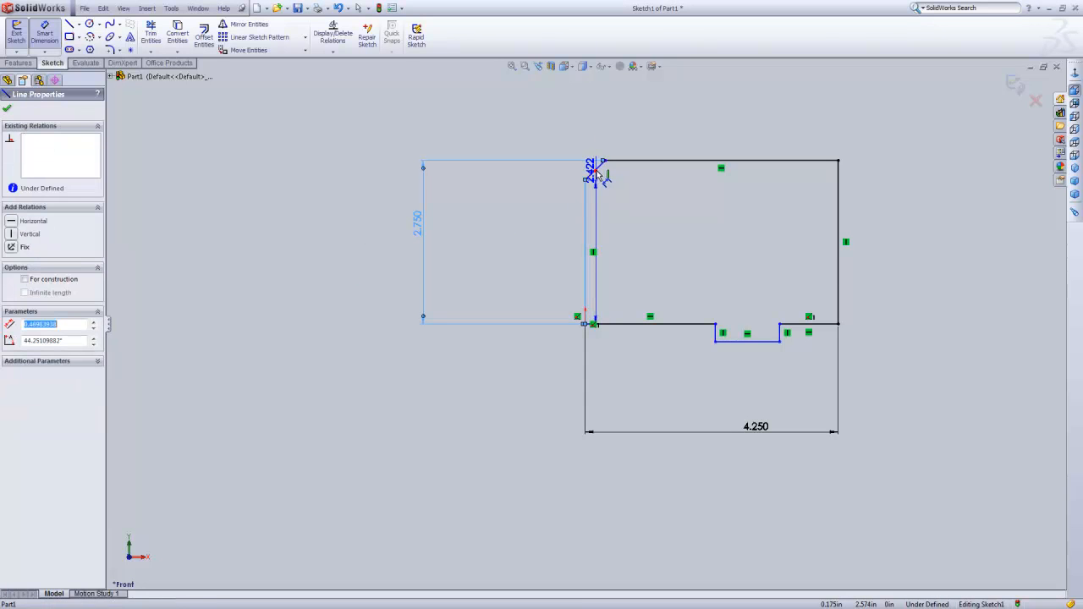
click(616, 108)
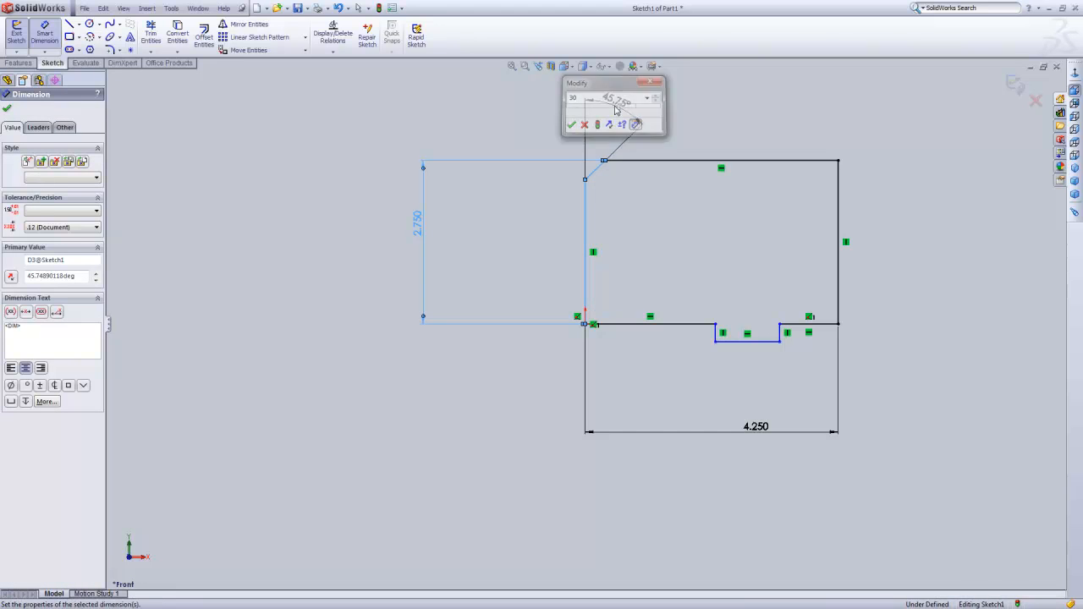
text(30)
key(Return)
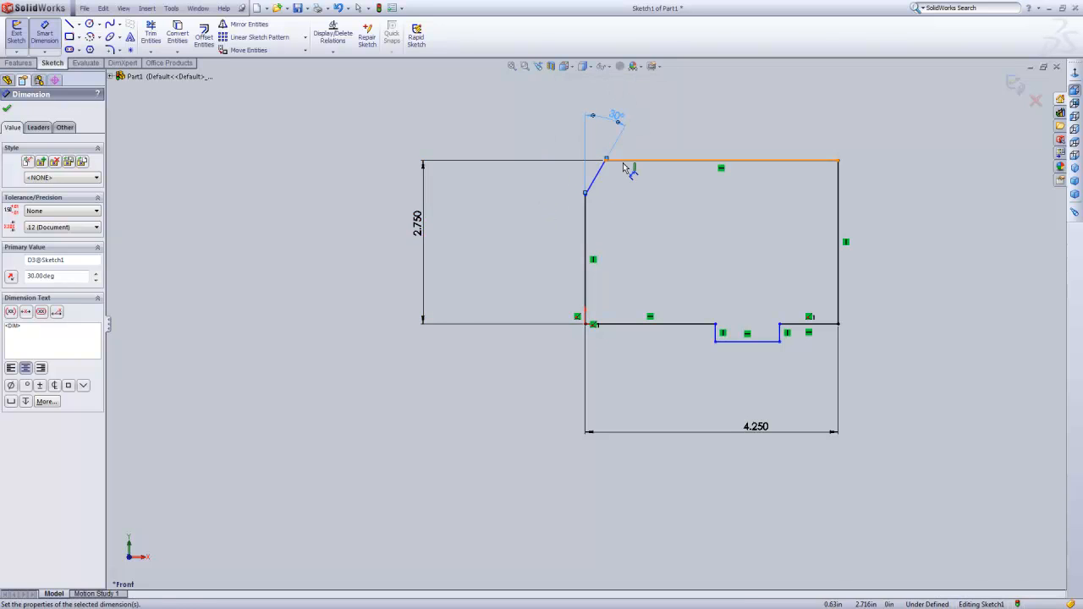
Dimension the vertical distance from the profile's top edge to the lower end of the sloped corner line as 0.62 in.
click(579, 201)
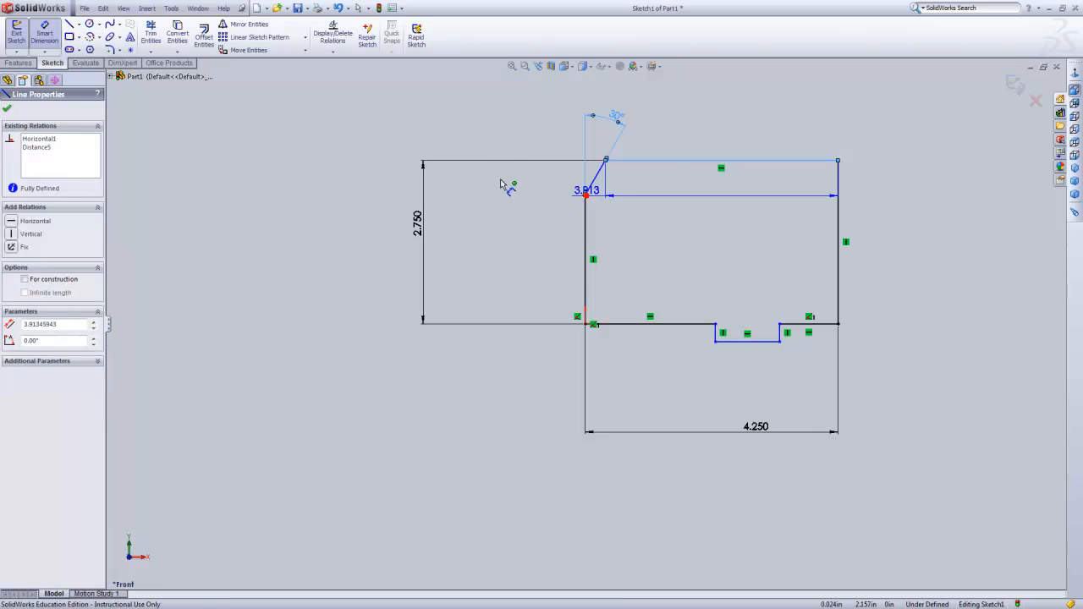
click(585, 193)
click(500, 180)
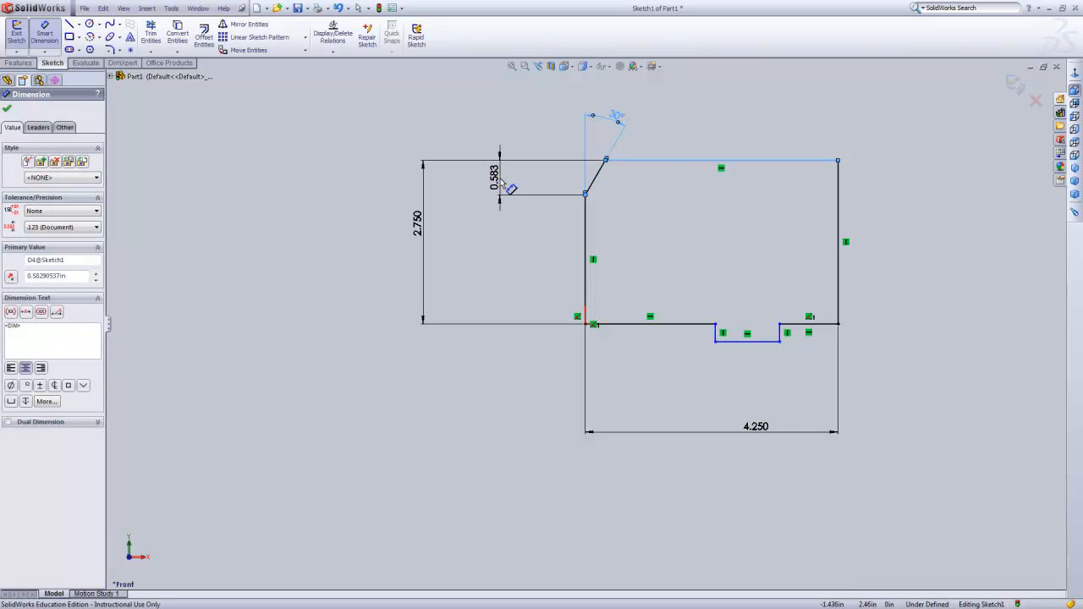
double_click(496, 176)
text(0.62)
key(Return)
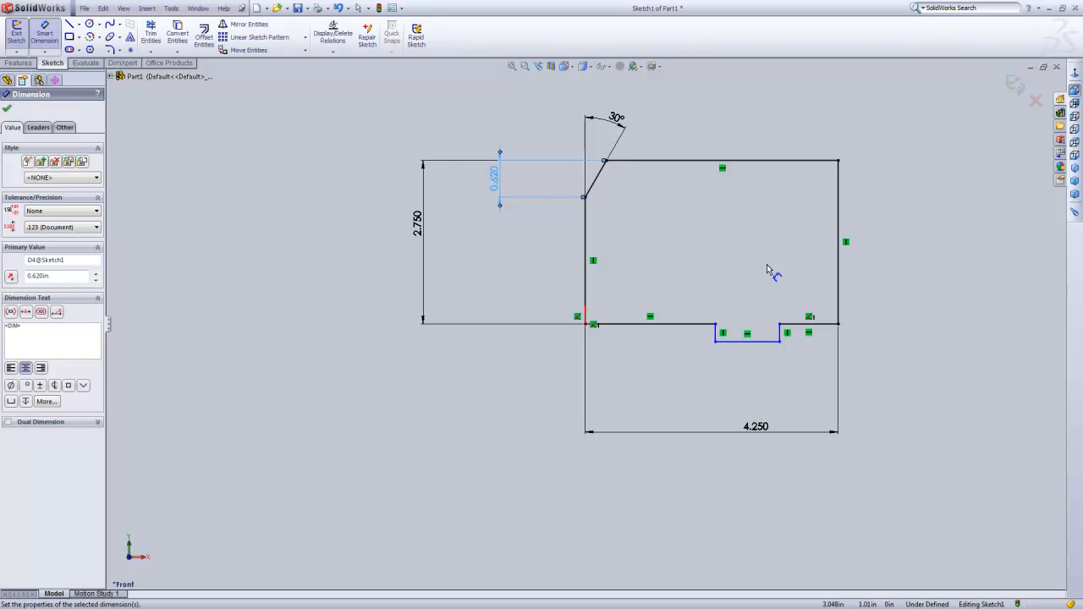
Dimension the width of the small tab along its lower edge, with a final value of 0.748 in.
click(757, 342)
click(746, 382)
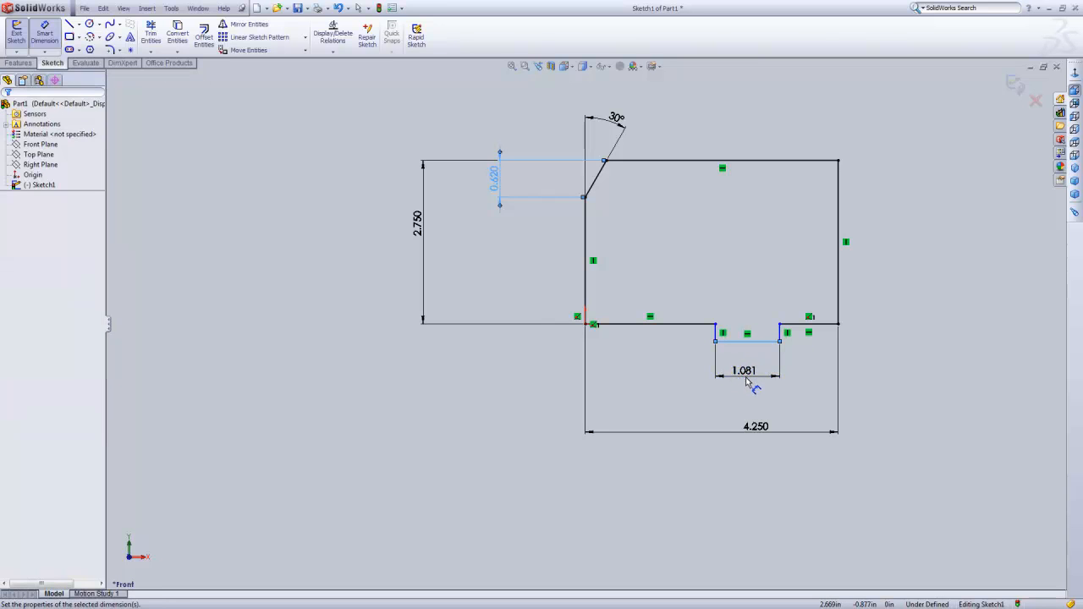
text(0.75)
key(Return)
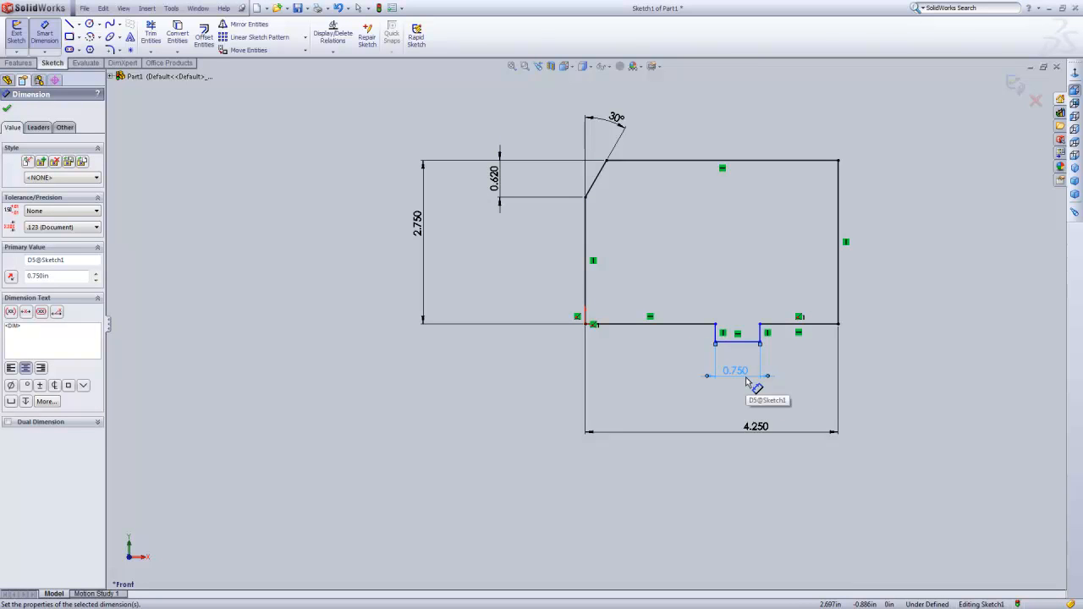
double_click(735, 373)
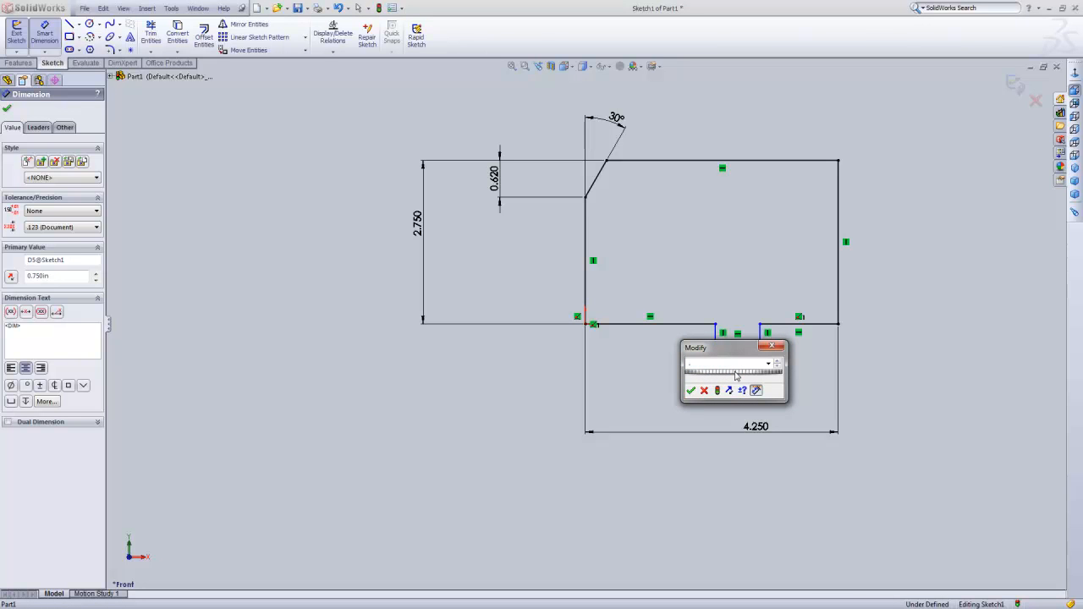
key(Return)
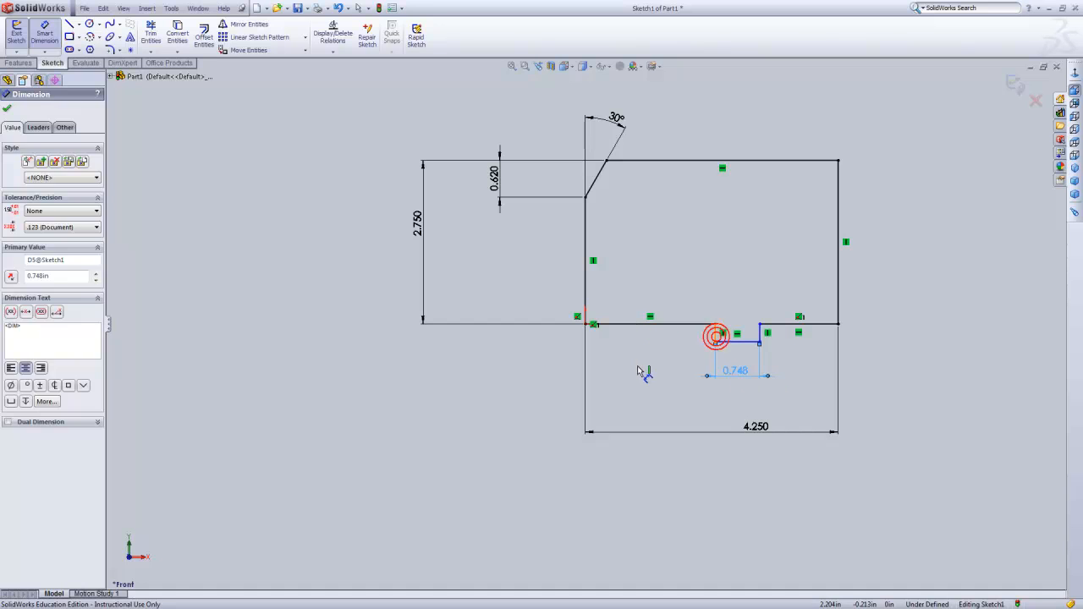
Dimension the height of the tab's left side as 0.12 in and end dimensioning.
click(716, 337)
click(638, 367)
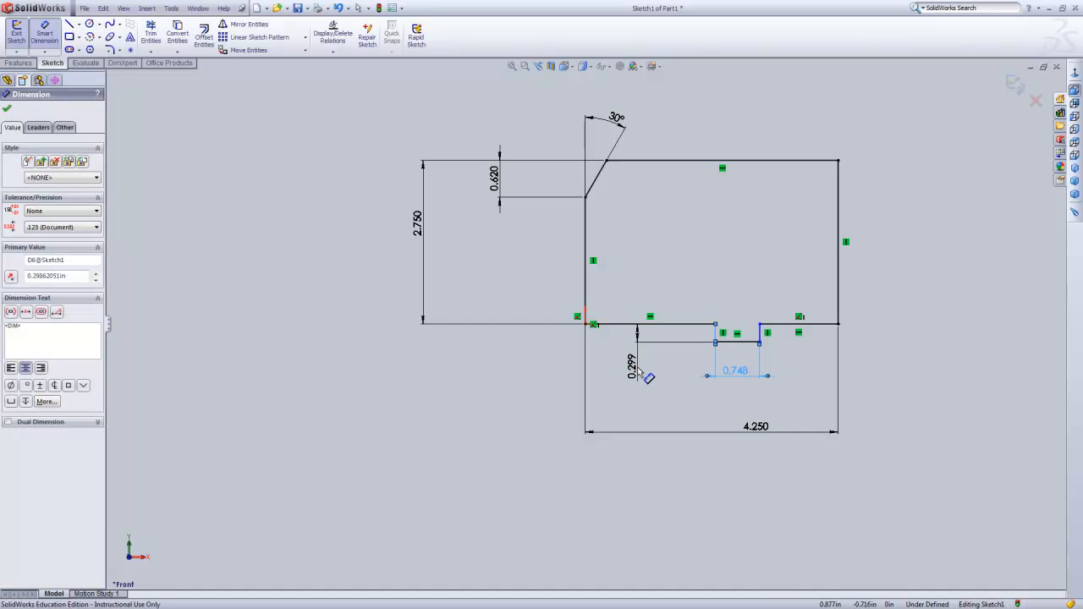
text(0.12)
key(Return)
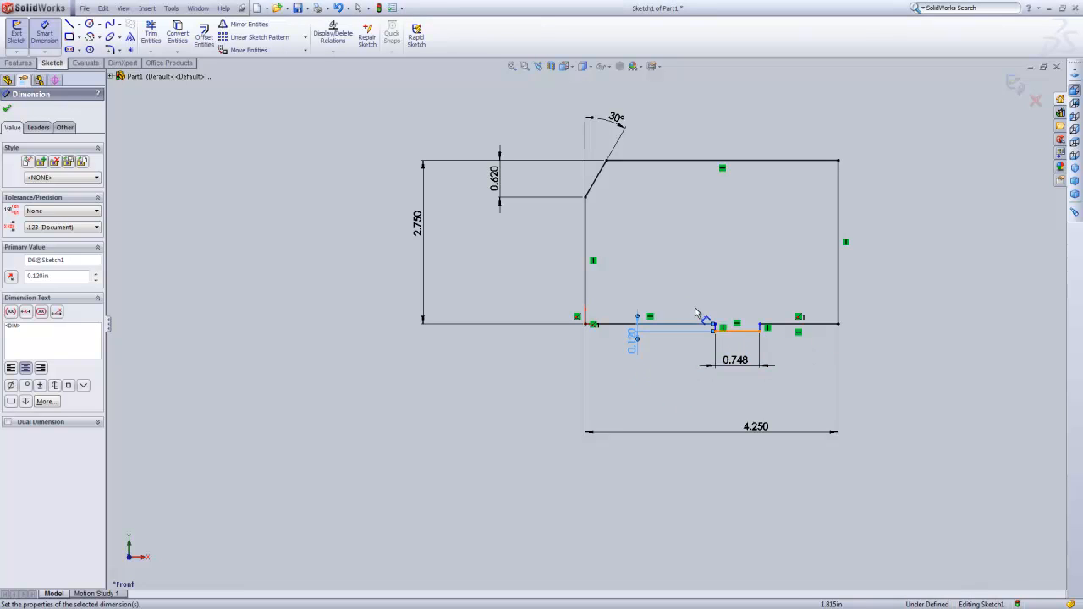
key(Escape)
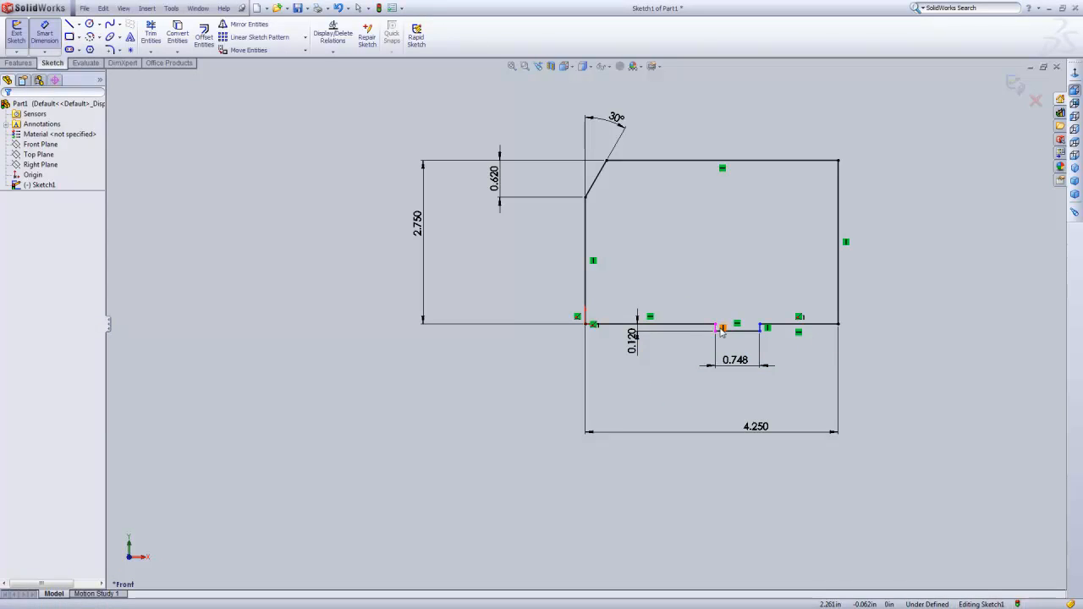
Shift the tab left along the base, and dimension the distance from its right side to the profile's right side as 1.5 in.
click(721, 331)
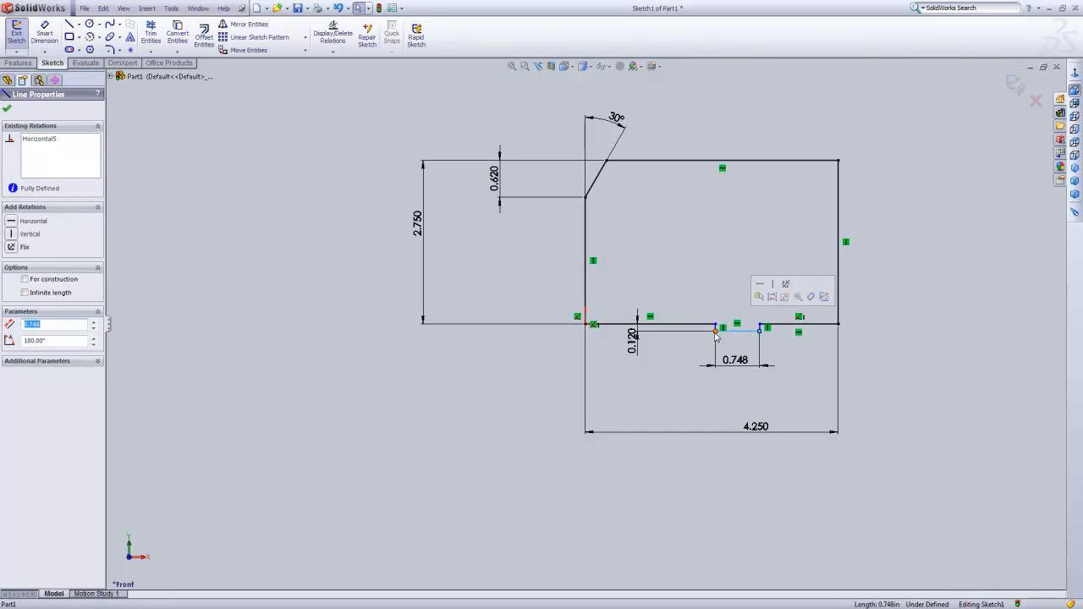
drag(713, 330, 686, 340)
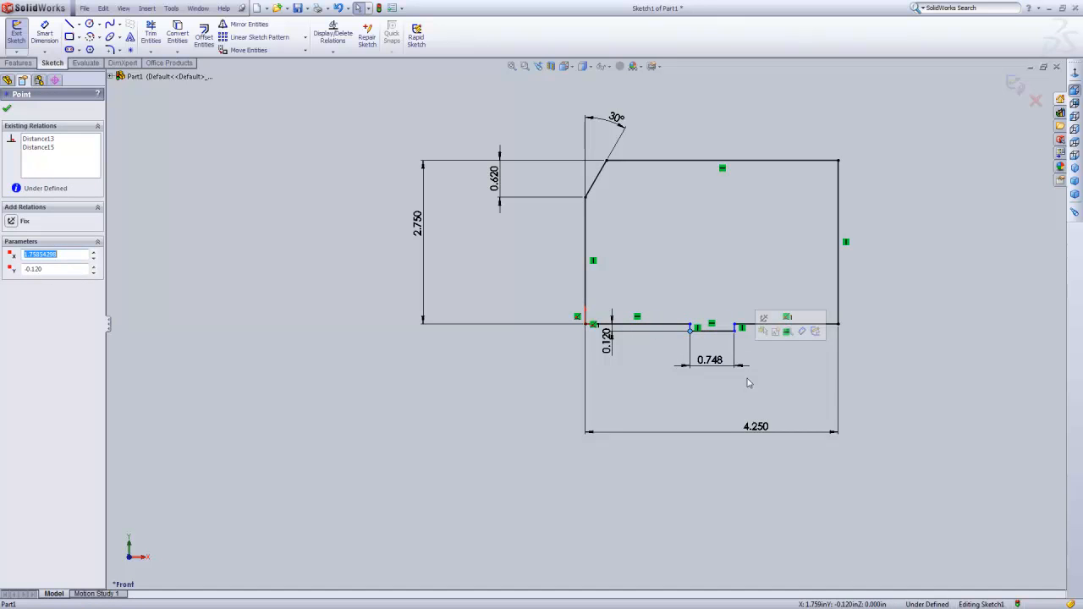
click(52, 34)
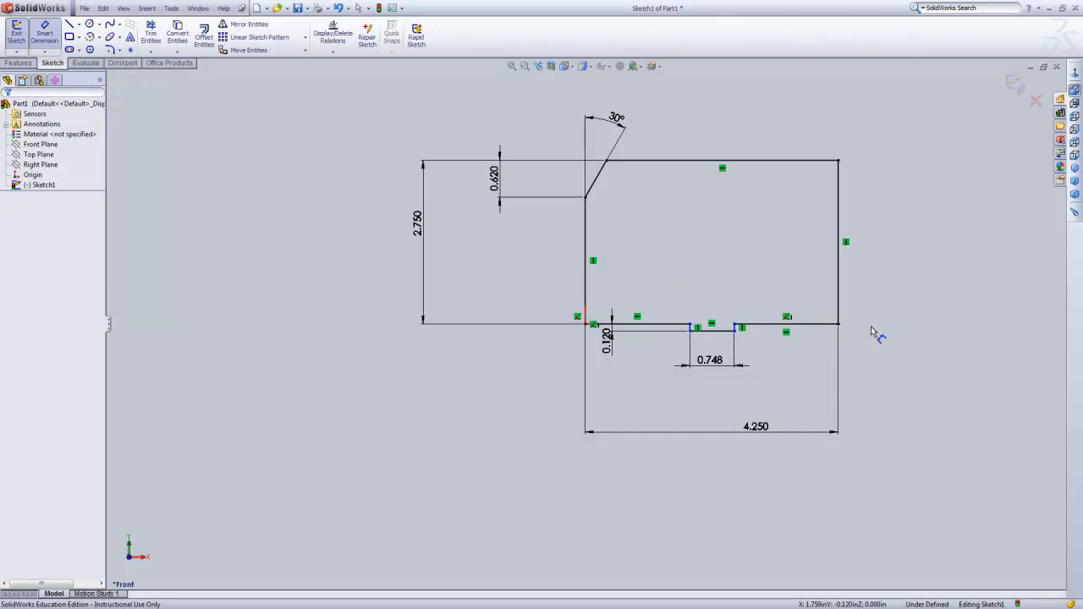
click(839, 315)
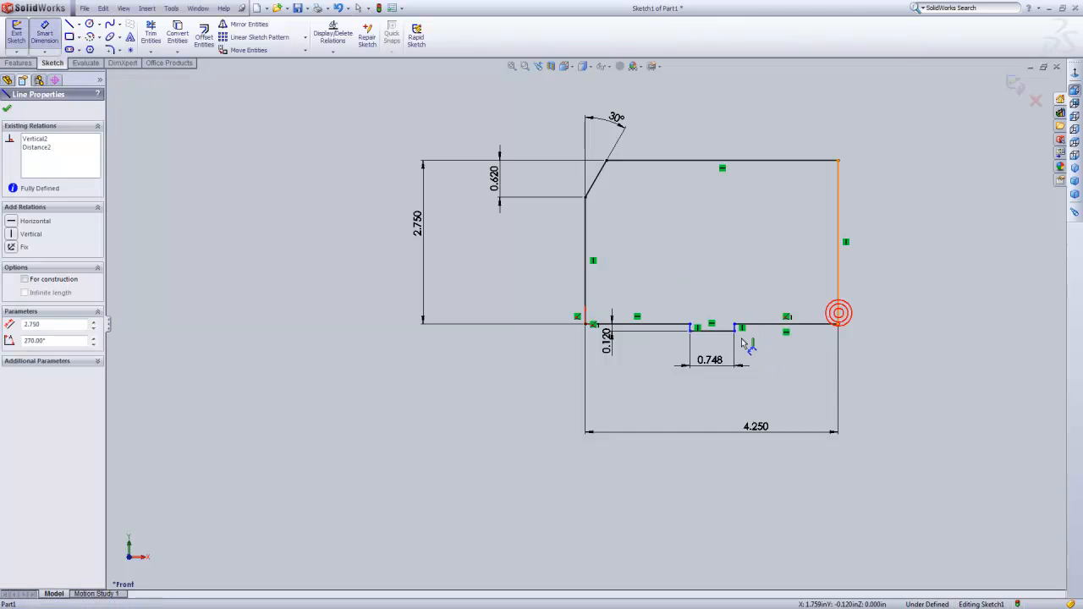
scroll(738, 329, down, 5)
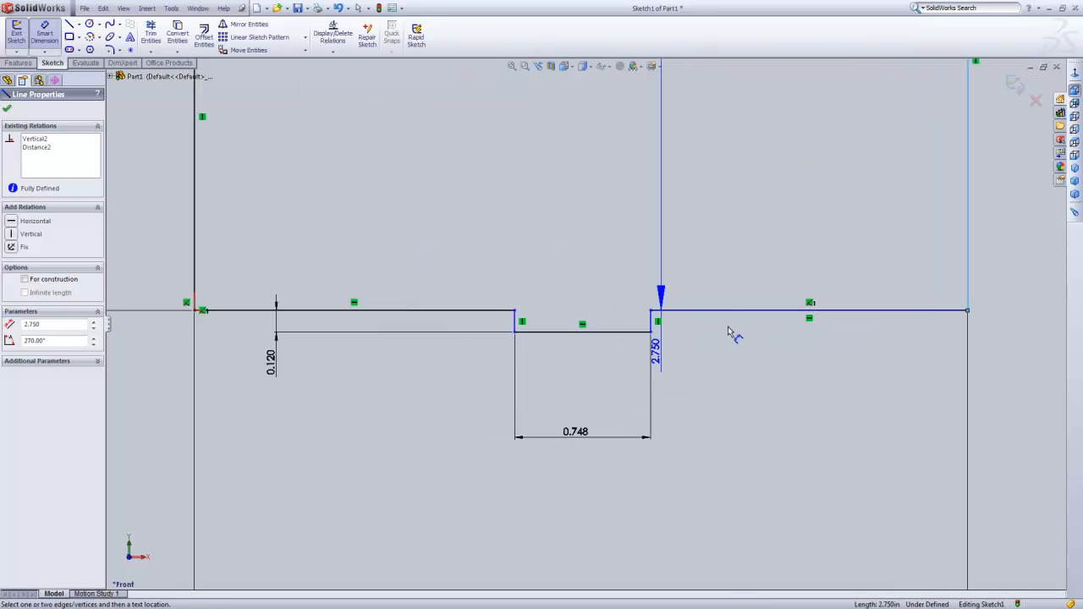
click(652, 320)
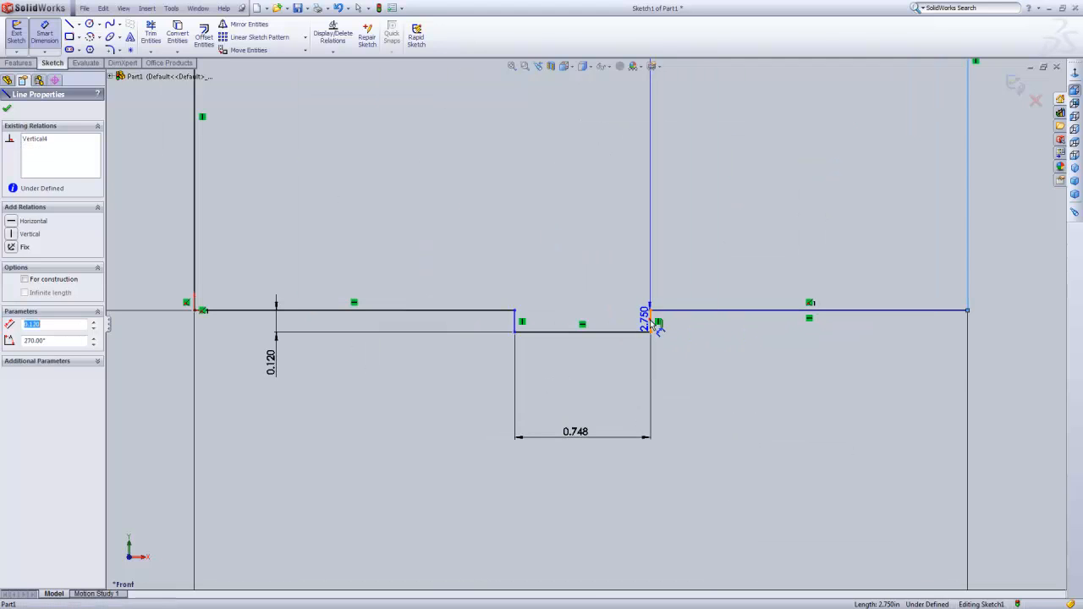
click(796, 387)
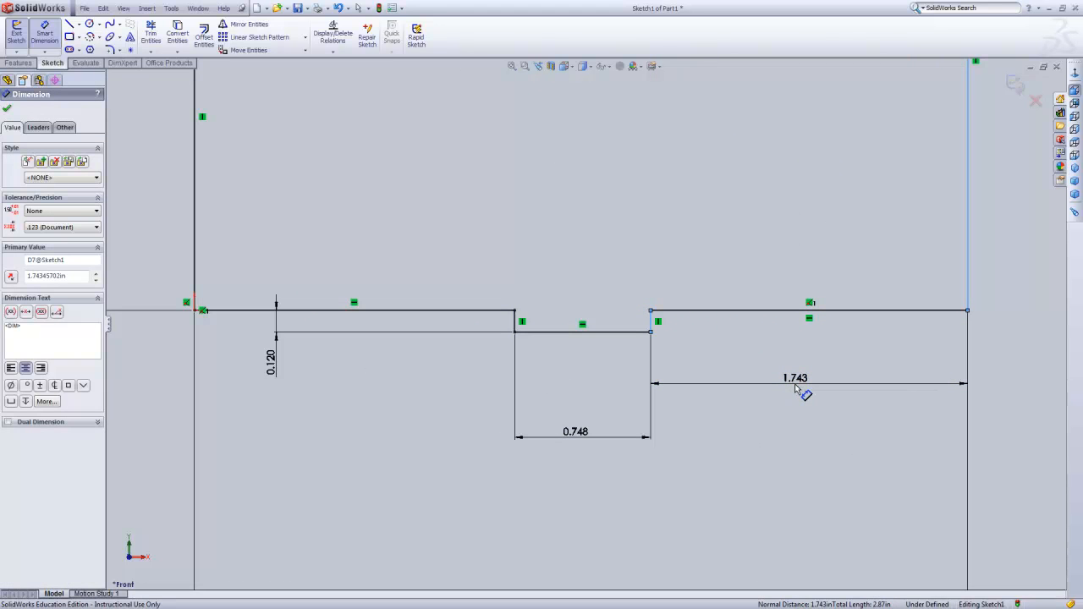
text(1.5)
key(Return)
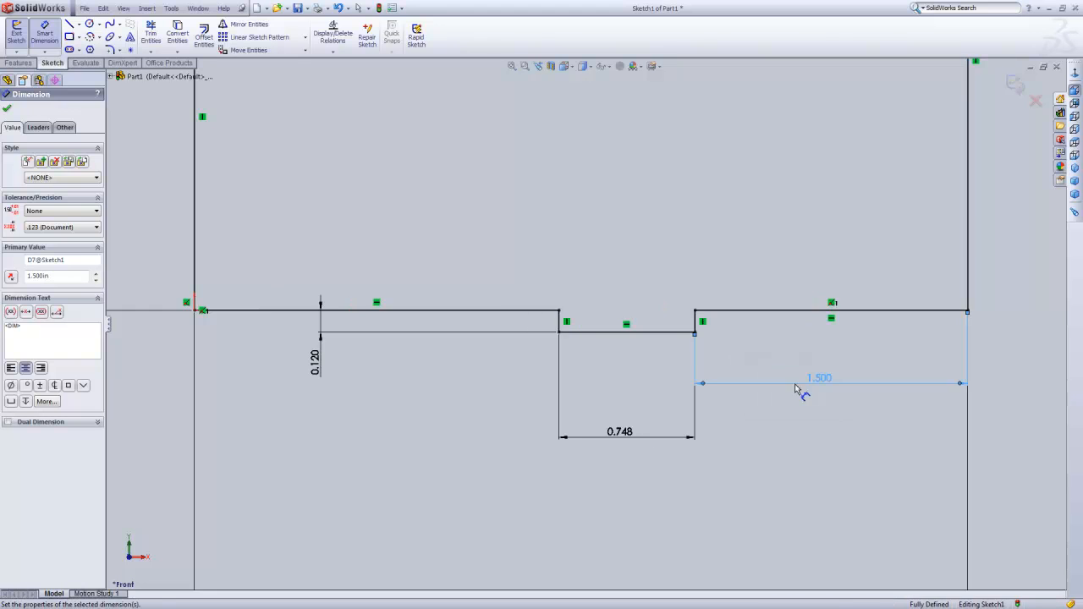
Finish the profile sketch and extrude it 1.75 in with the Mid Plane end condition.
key(f)
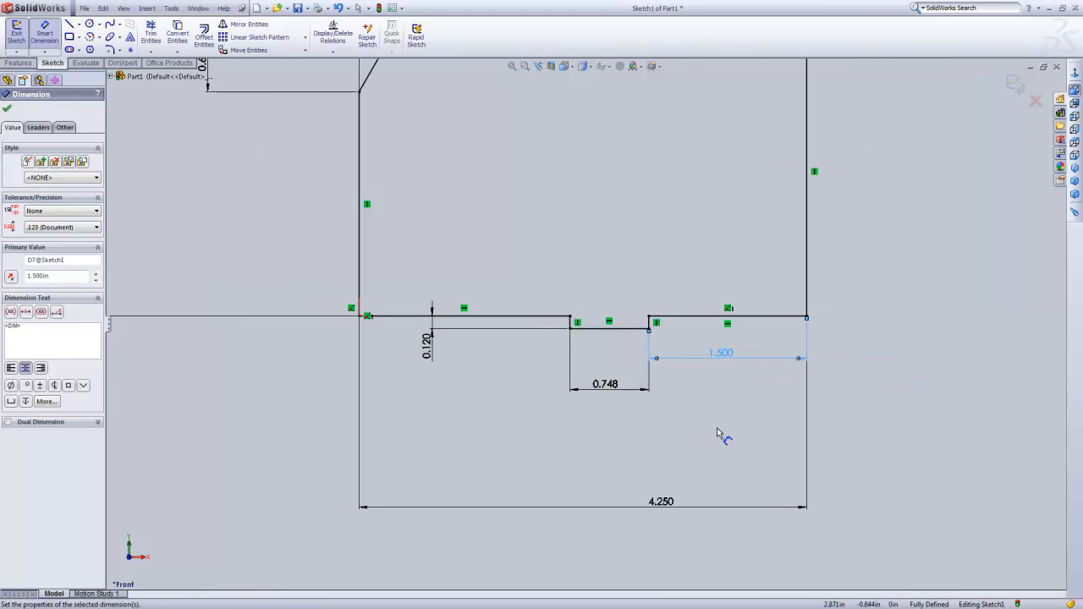
scroll(718, 429, up, 1)
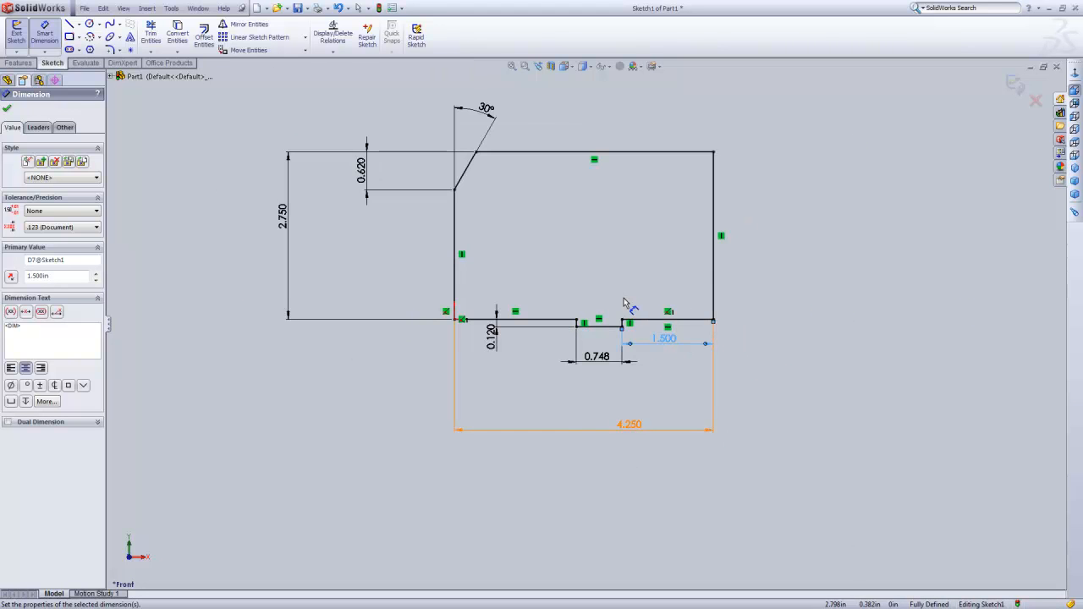
scroll(624, 299, down, 1)
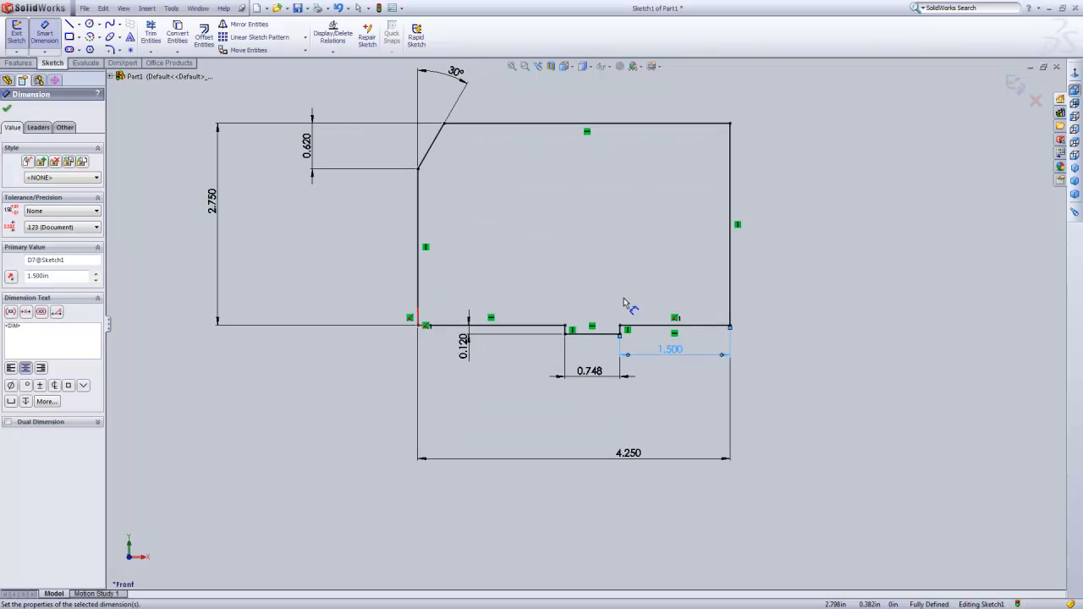
click(1017, 86)
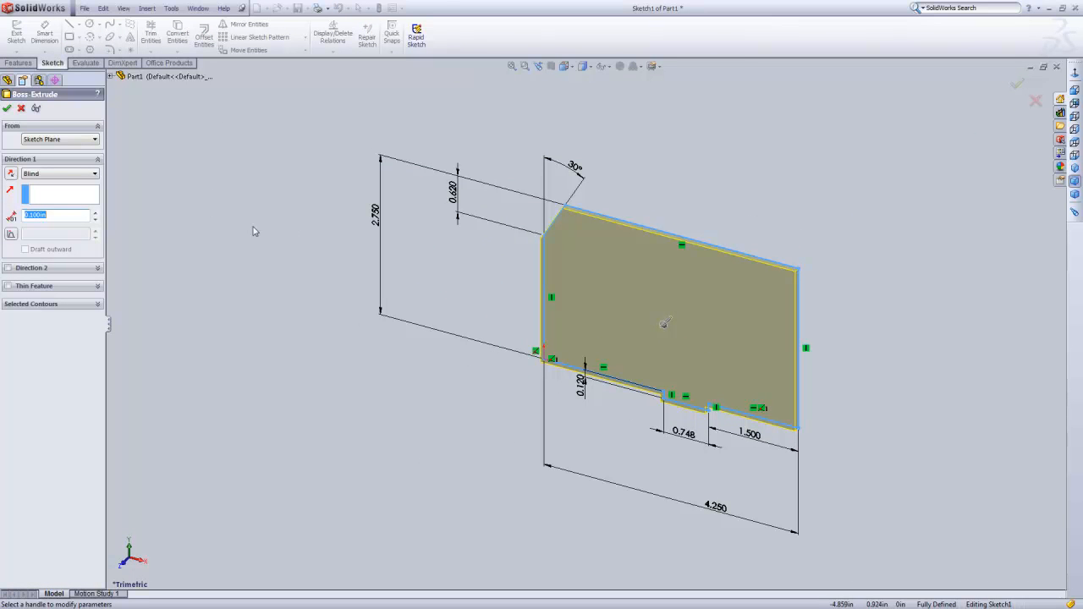
click(95, 175)
click(71, 225)
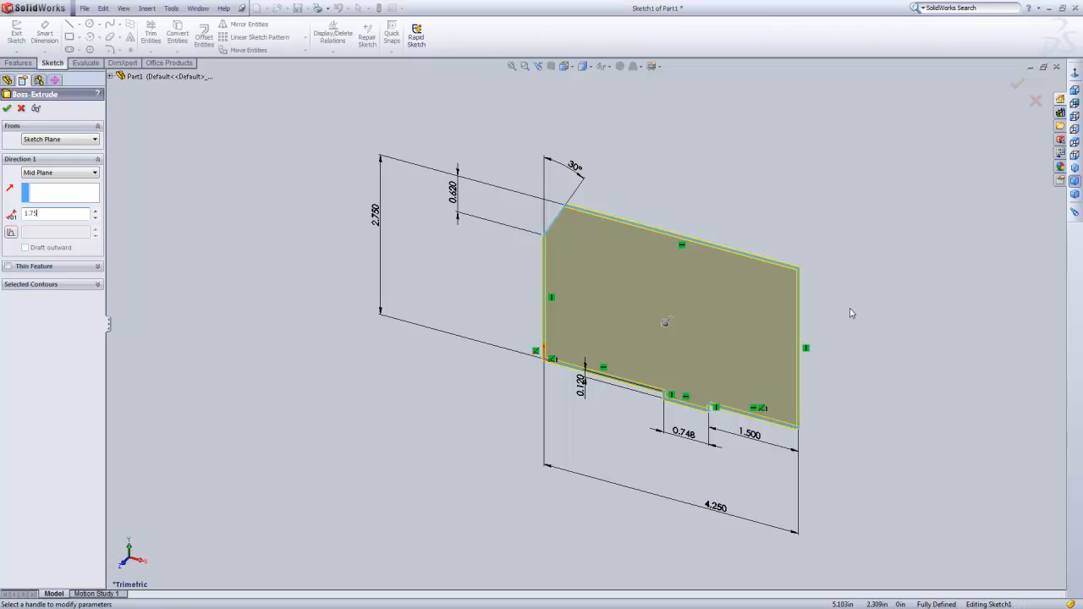
key(Return)
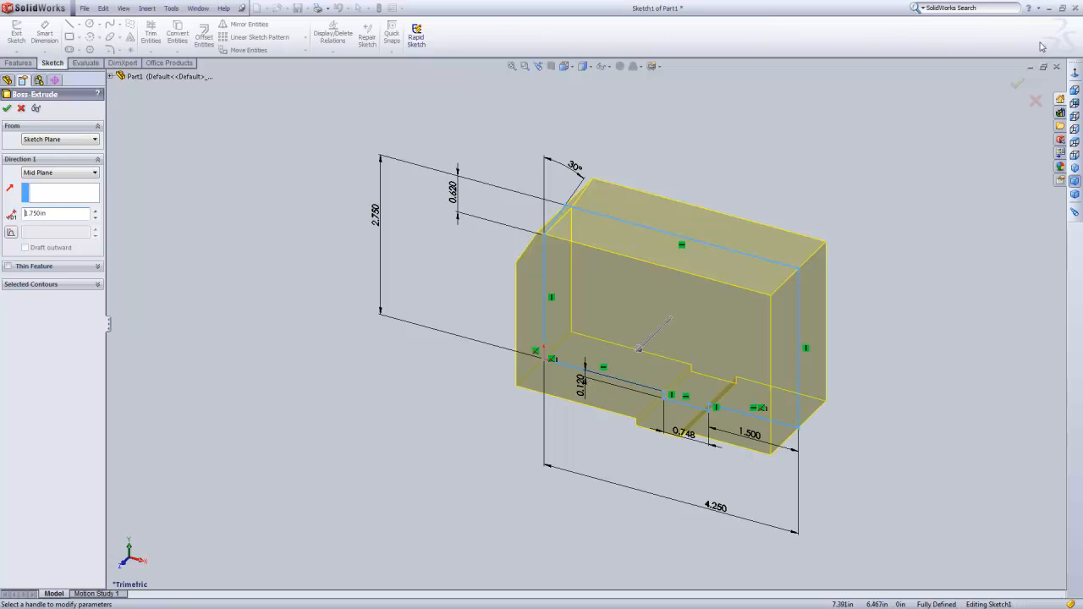
click(1018, 81)
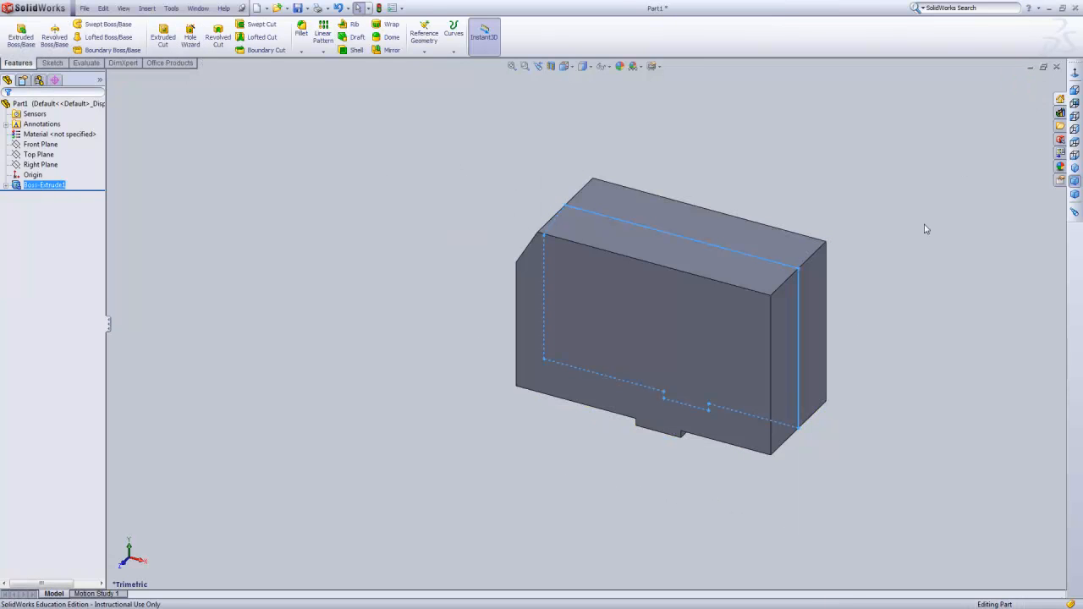
Start an Extruded Cut sketch on the block's flat end face opposite the sloped corner, viewed head-on.
click(909, 250)
middle_drag(912, 290, 798, 229)
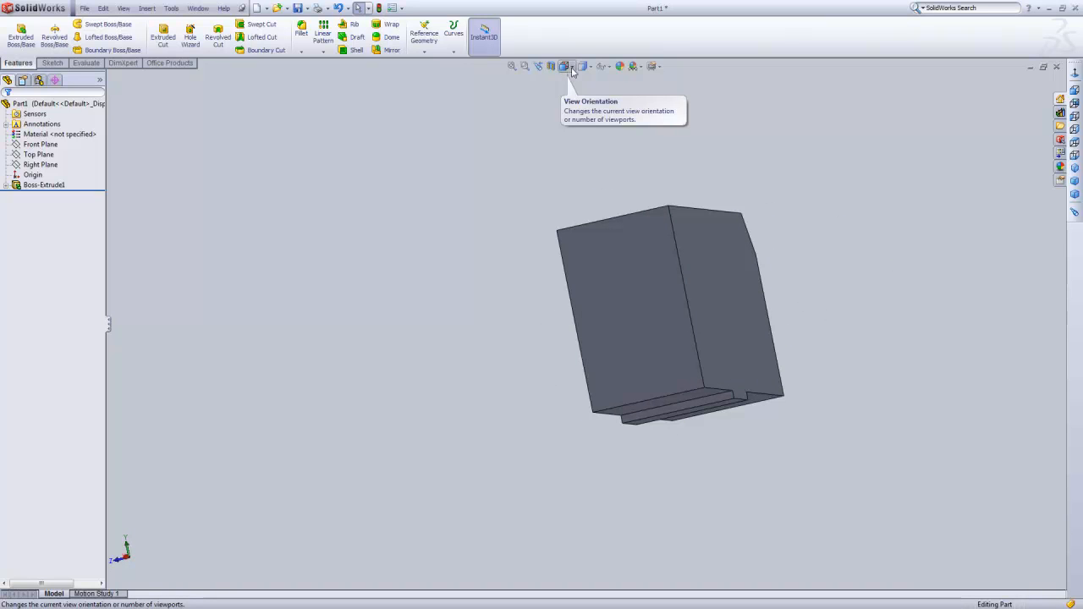
click(565, 66)
click(331, 119)
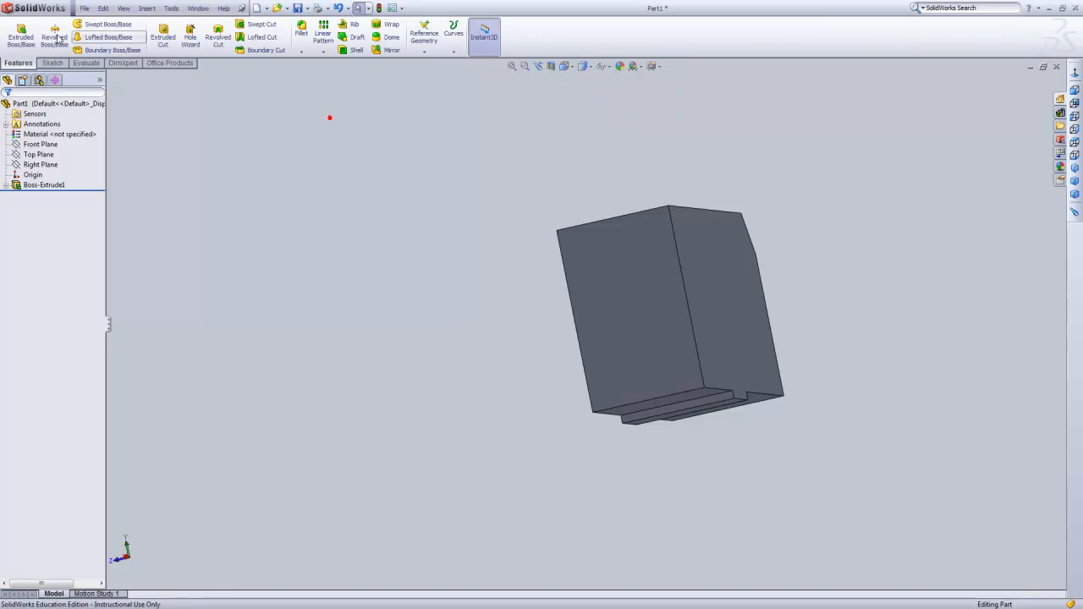
click(168, 39)
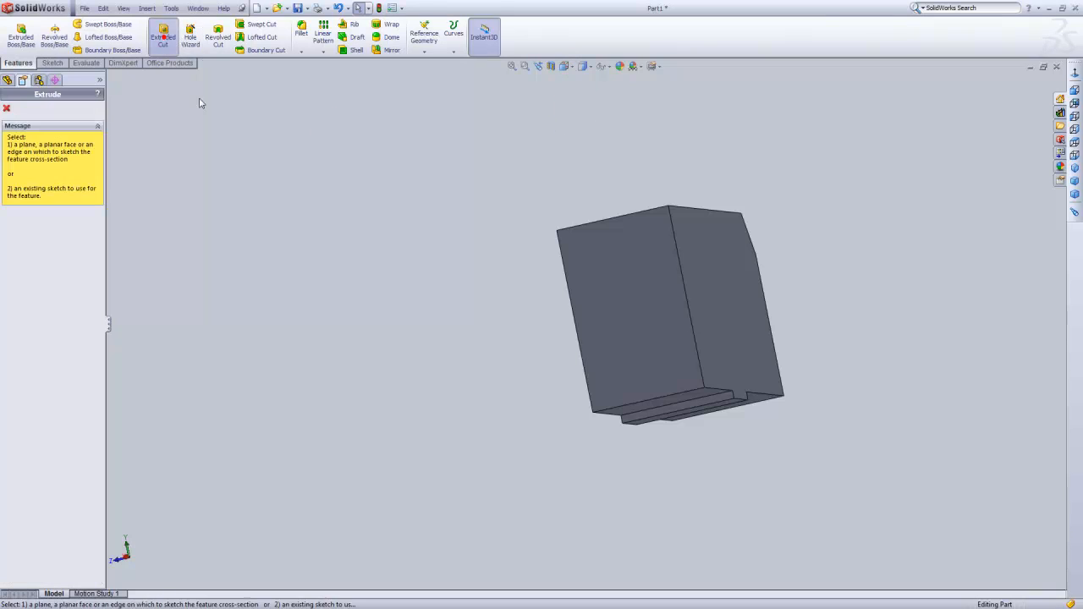
click(639, 297)
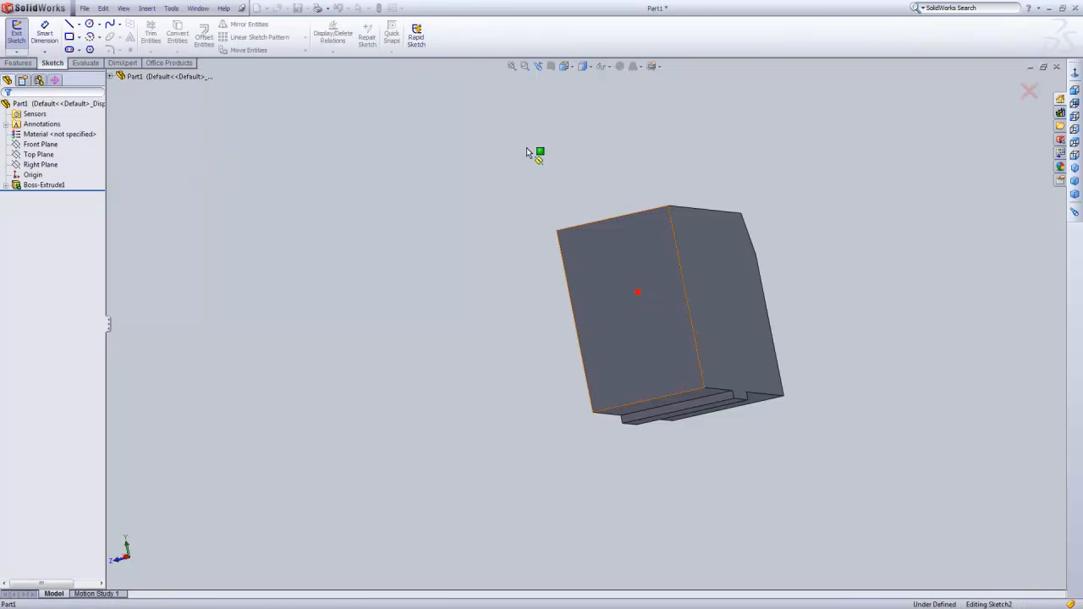
click(570, 70)
click(623, 114)
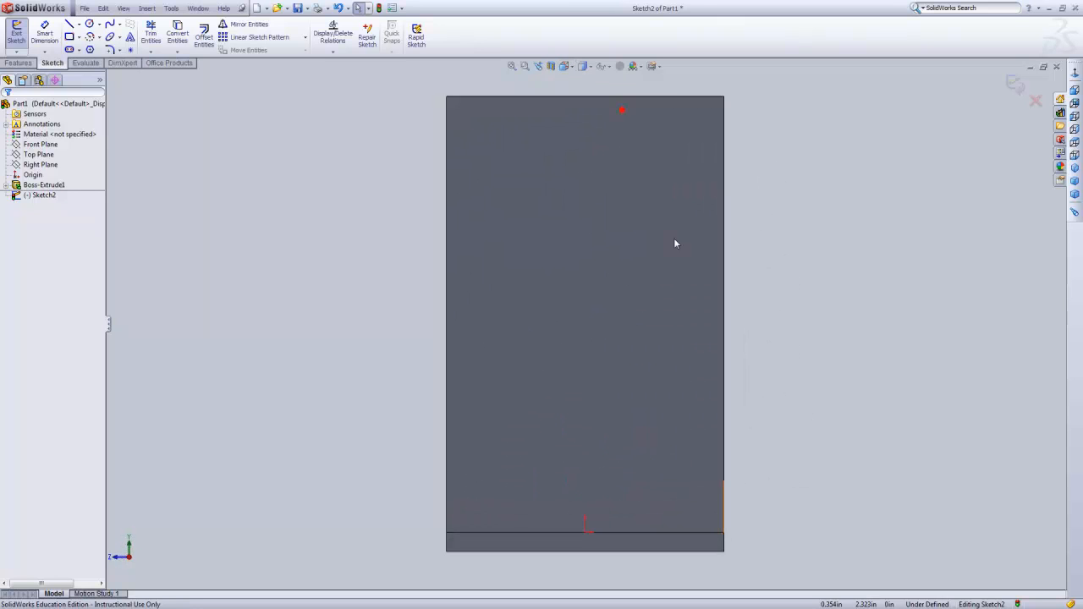
Sketch a corner rectangle about 0.54 in wide and 0.29 in high, rising from the tab's lower edge around the origin.
scroll(588, 574, down, 1)
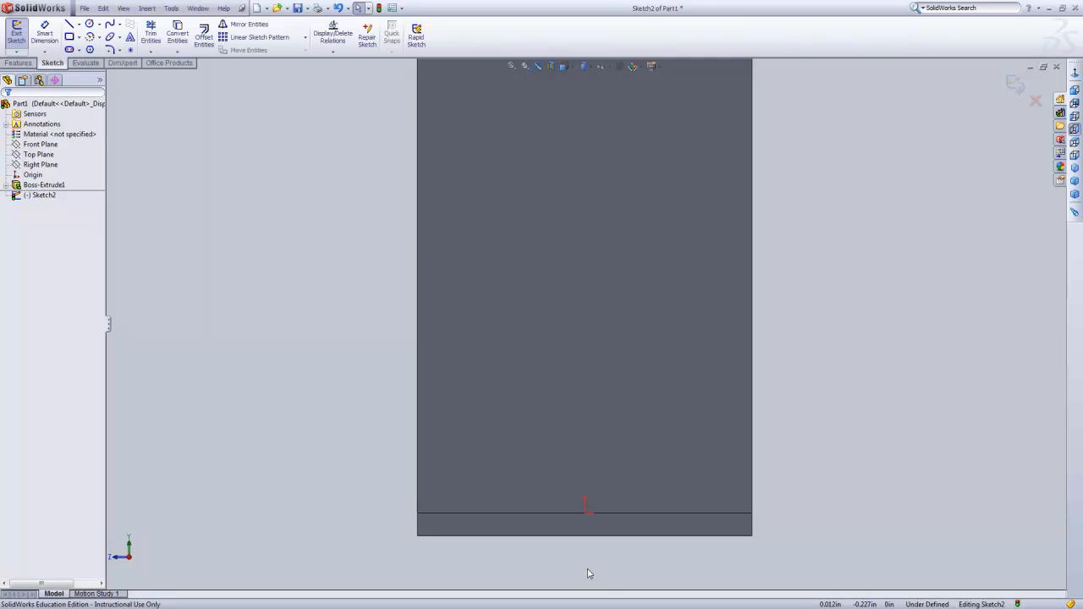
scroll(589, 574, down, 1)
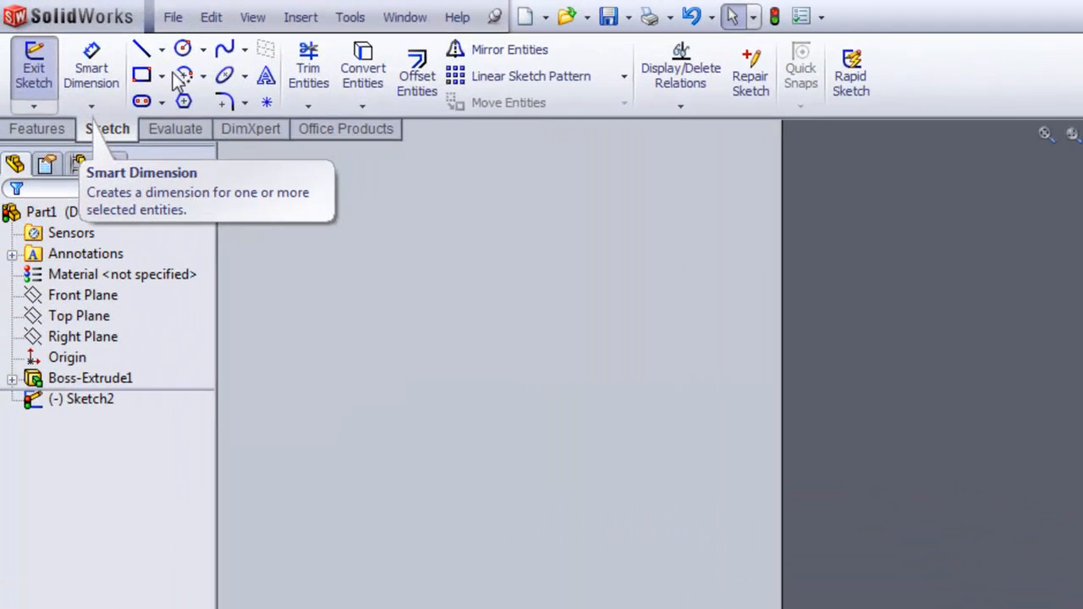
click(142, 76)
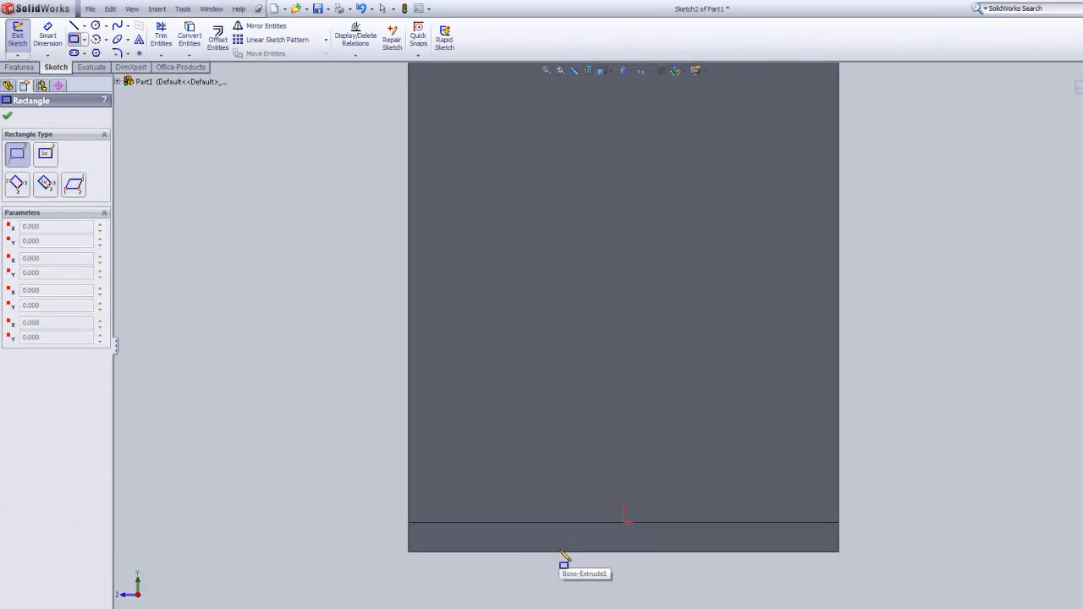
click(525, 517)
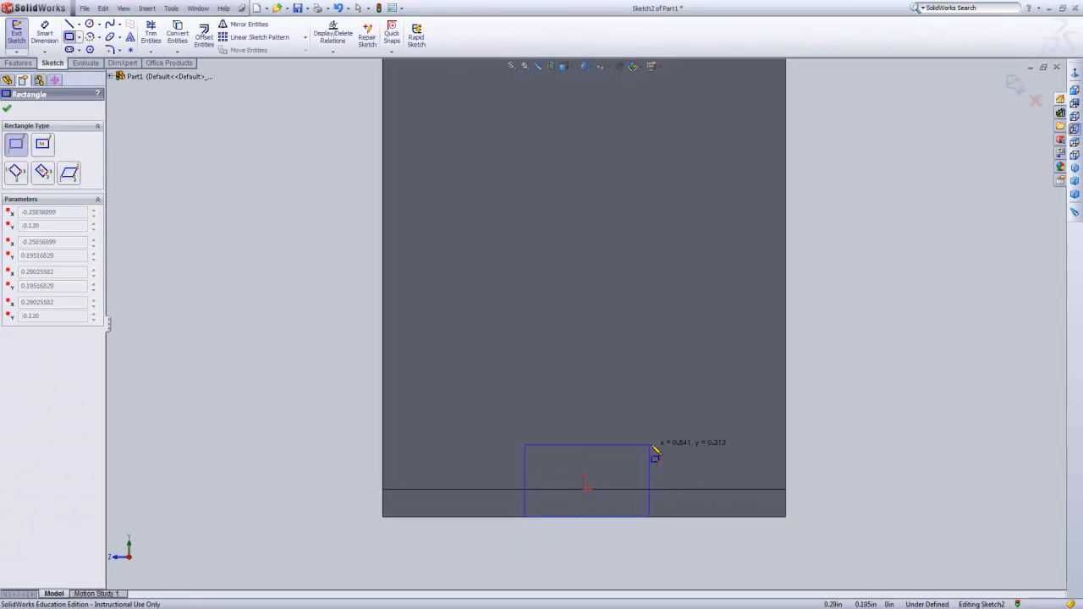
click(651, 453)
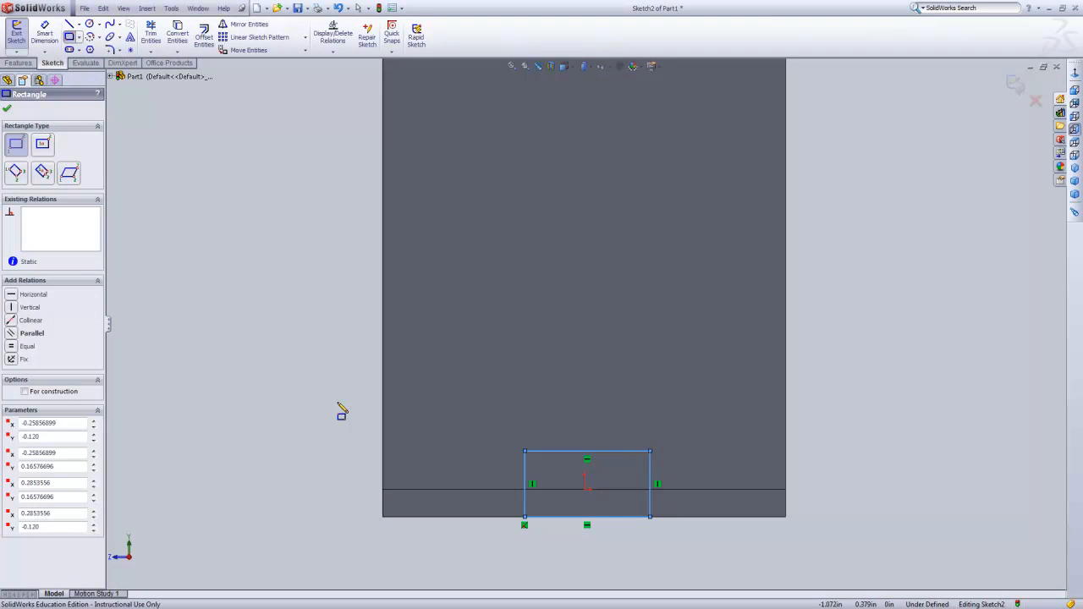
Draw a vertical construction centerline from the origin up through the rectangle to roughly the middle of the end face.
click(78, 24)
click(95, 49)
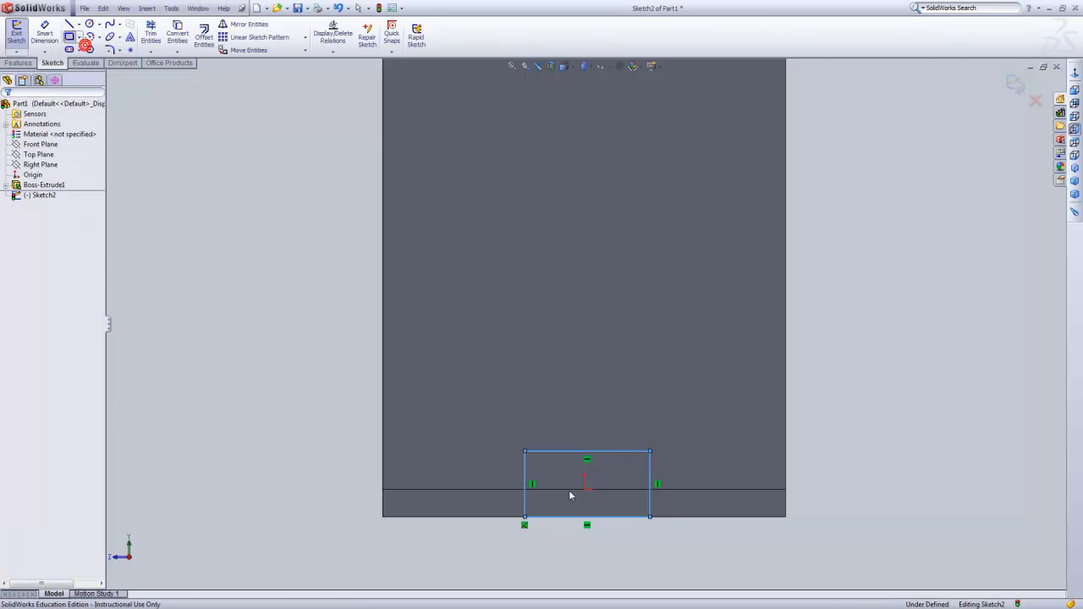
click(587, 501)
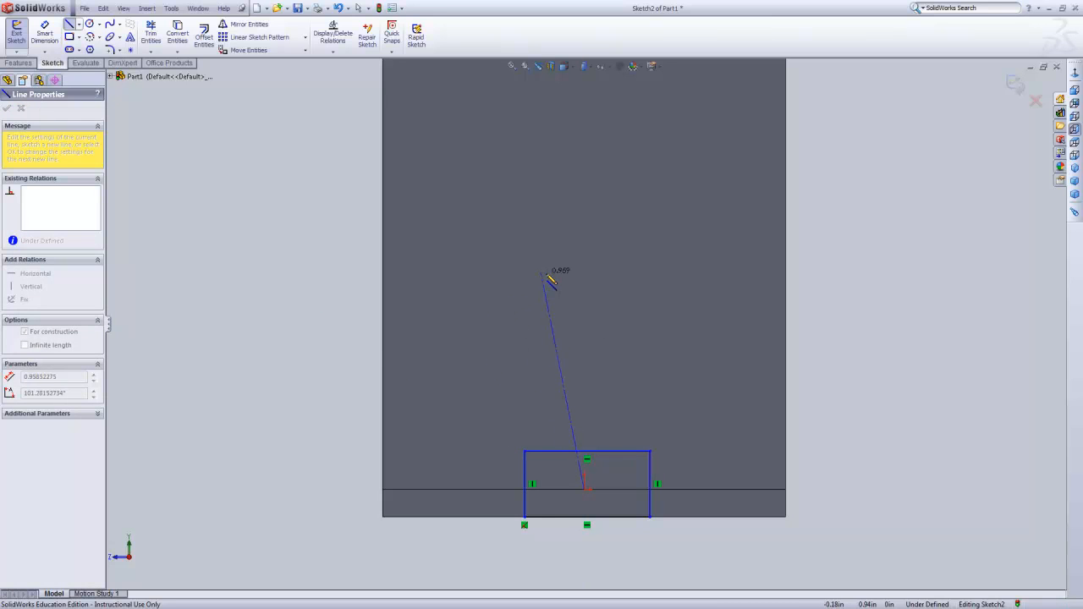
click(583, 291)
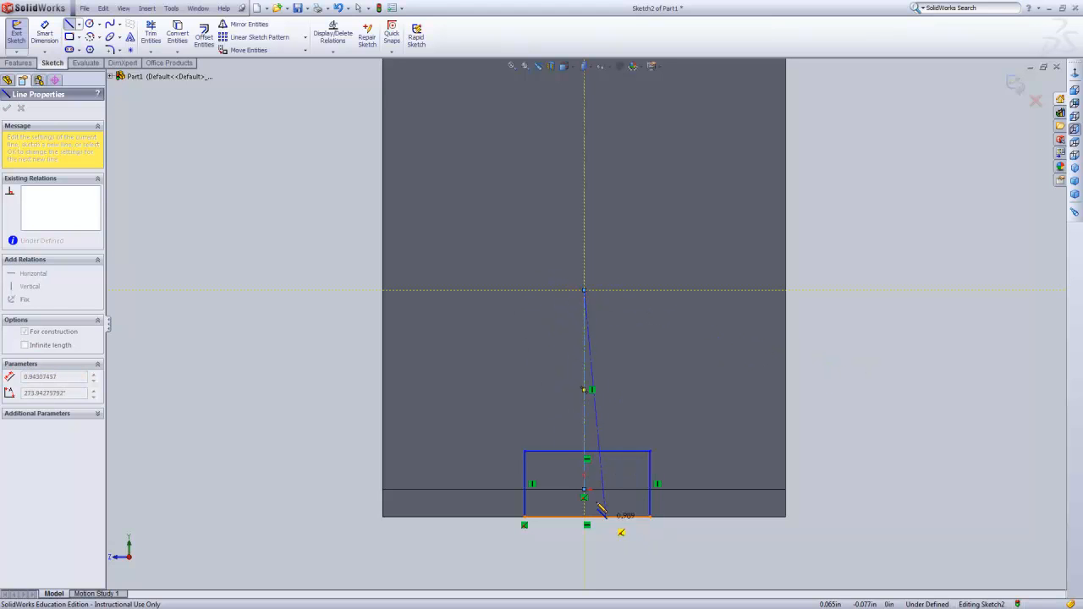
key(Escape)
key(Escape)
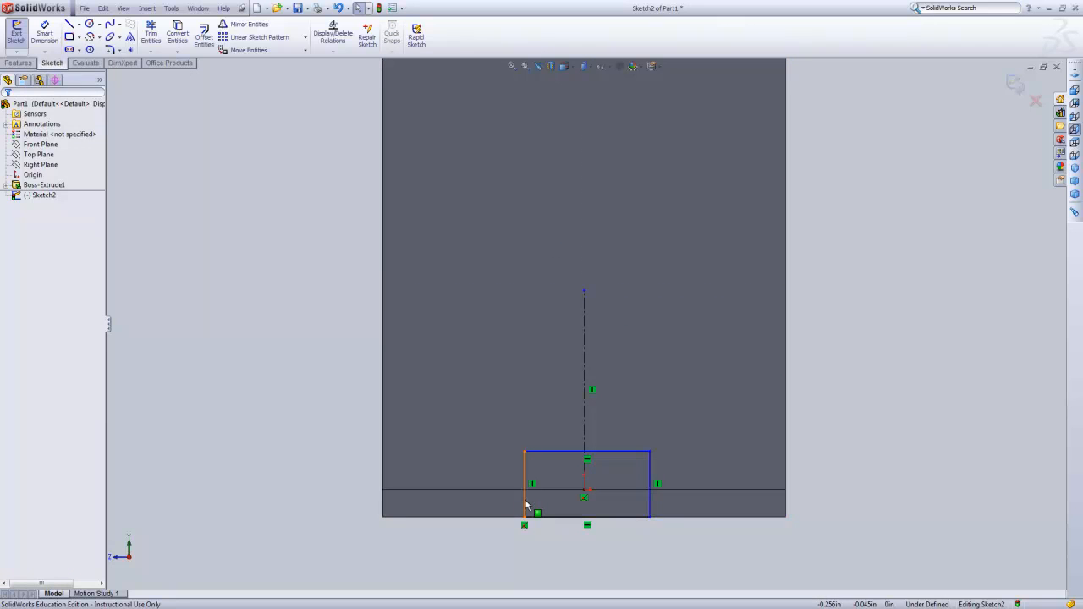
Make the rectangle's two vertical sides symmetric about the centerline, and resize the rectangle slightly by its side to test the relation.
click(649, 506)
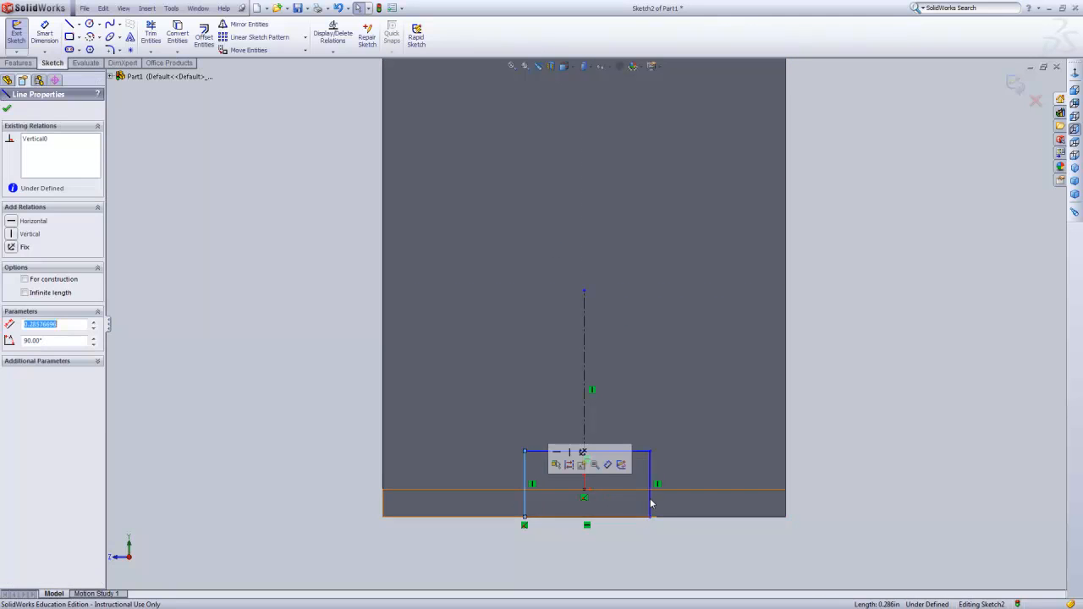
ctrl+click(585, 419)
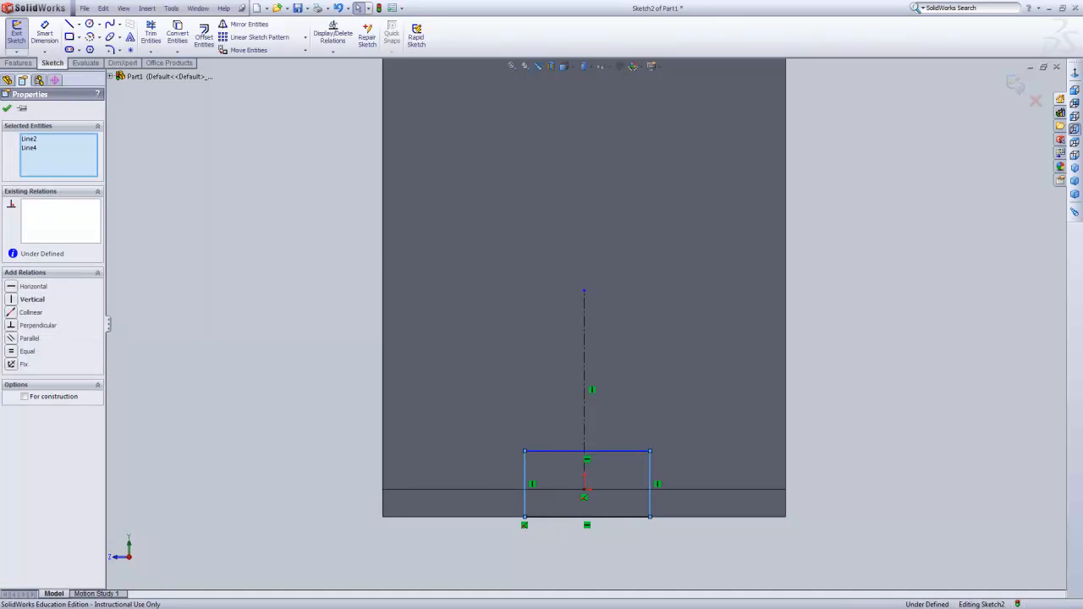
ctrl+click(585, 425)
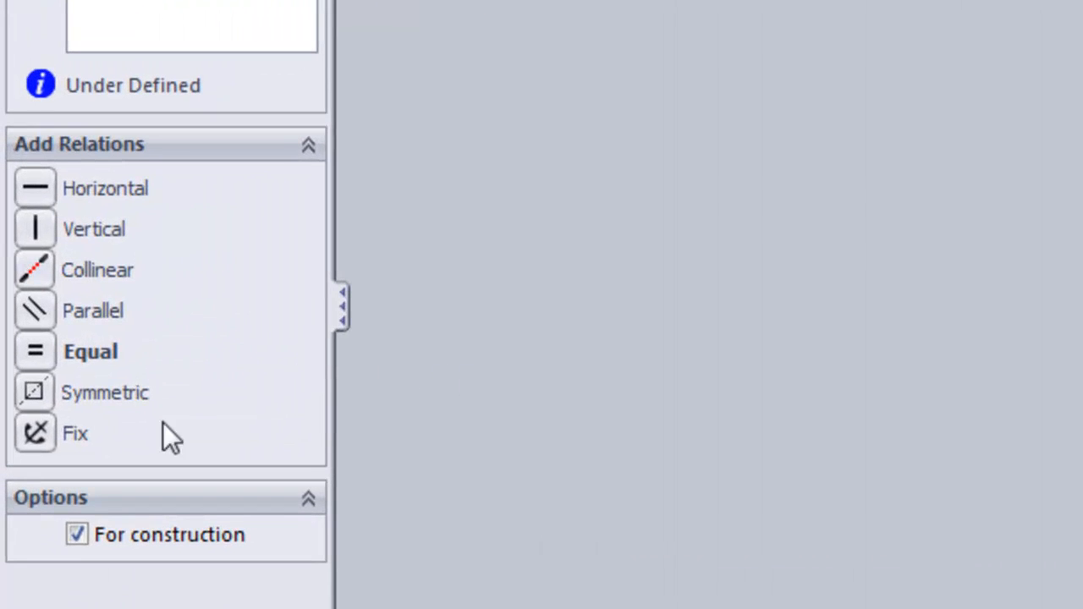
click(28, 395)
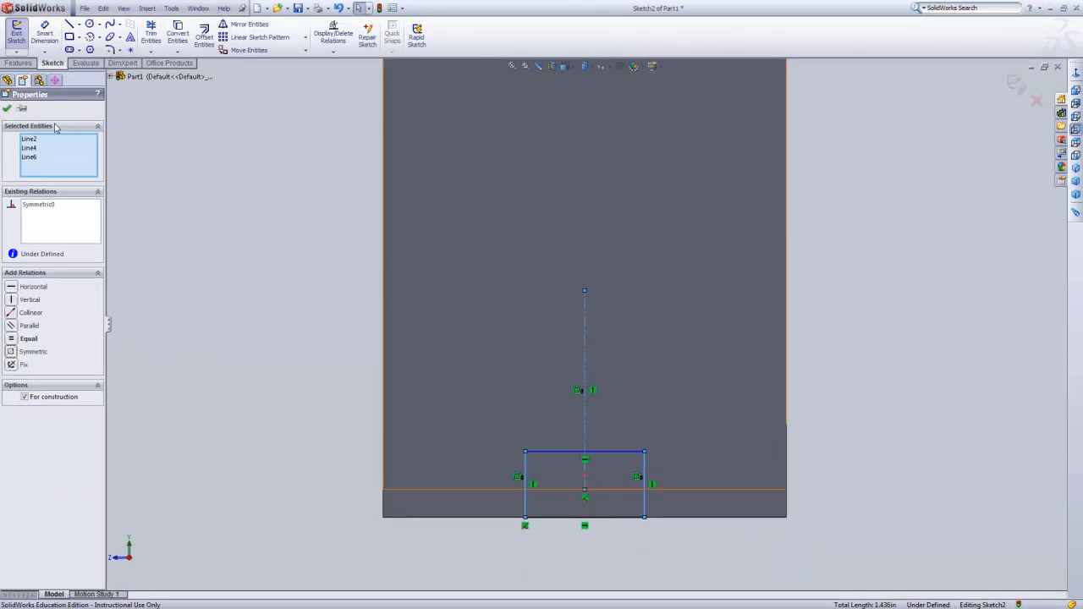
click(6, 110)
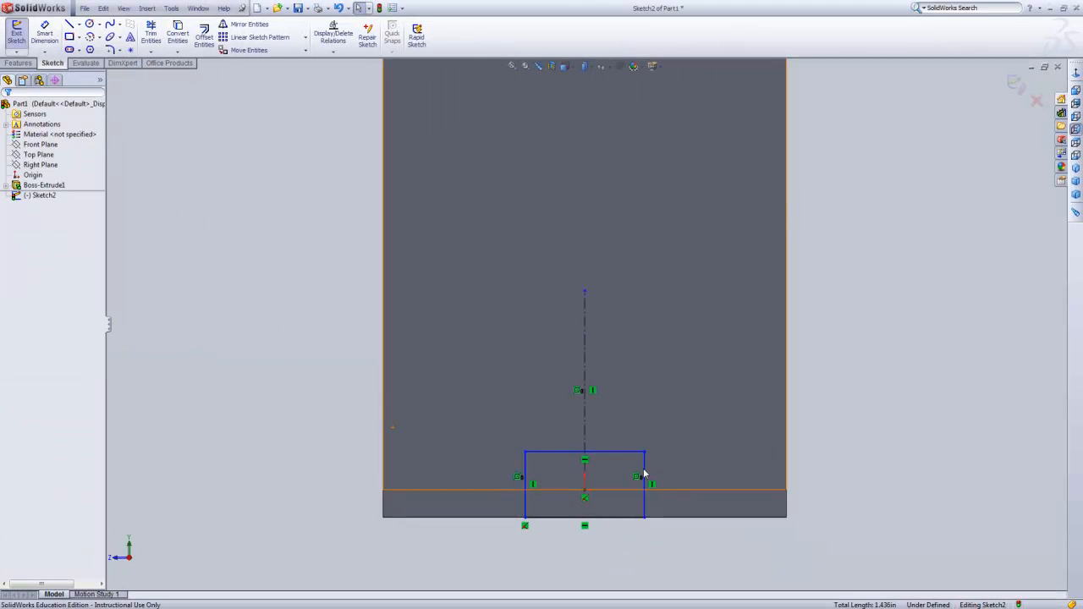
mouse_move(645, 477)
mouse_down()
mouse_move(686, 471)
mouse_move(642, 486)
mouse_up()
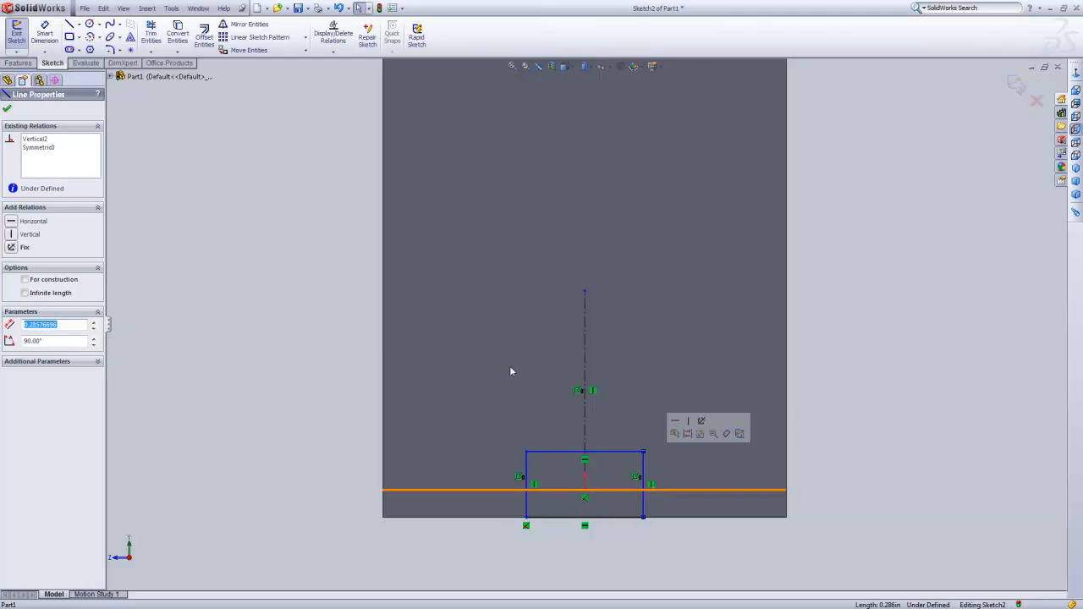
Dimension the width of the rectangle's upper edge as 0.752 in.
click(47, 34)
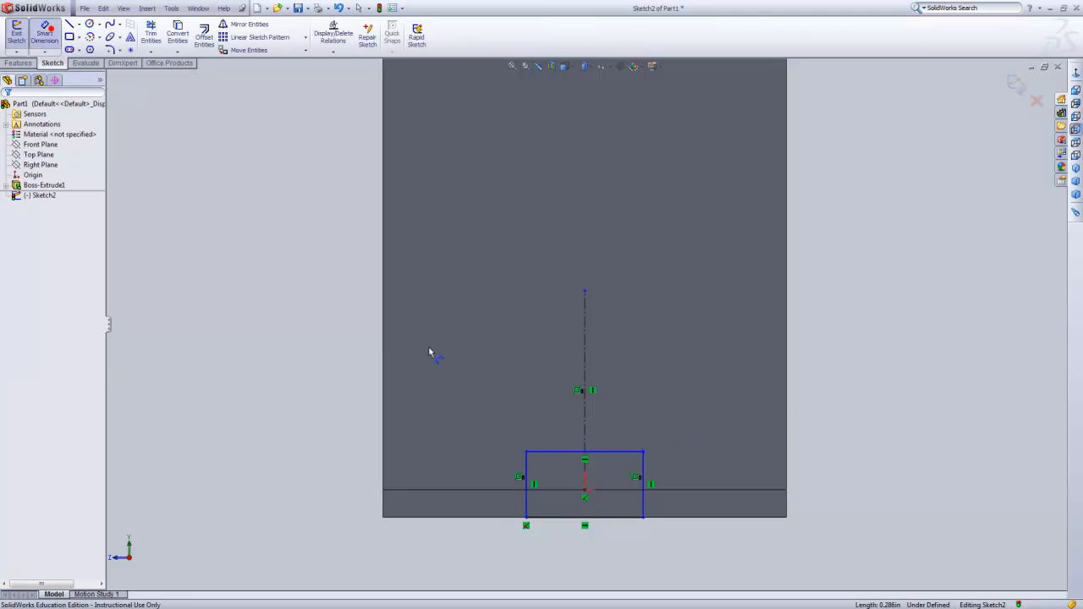
click(619, 452)
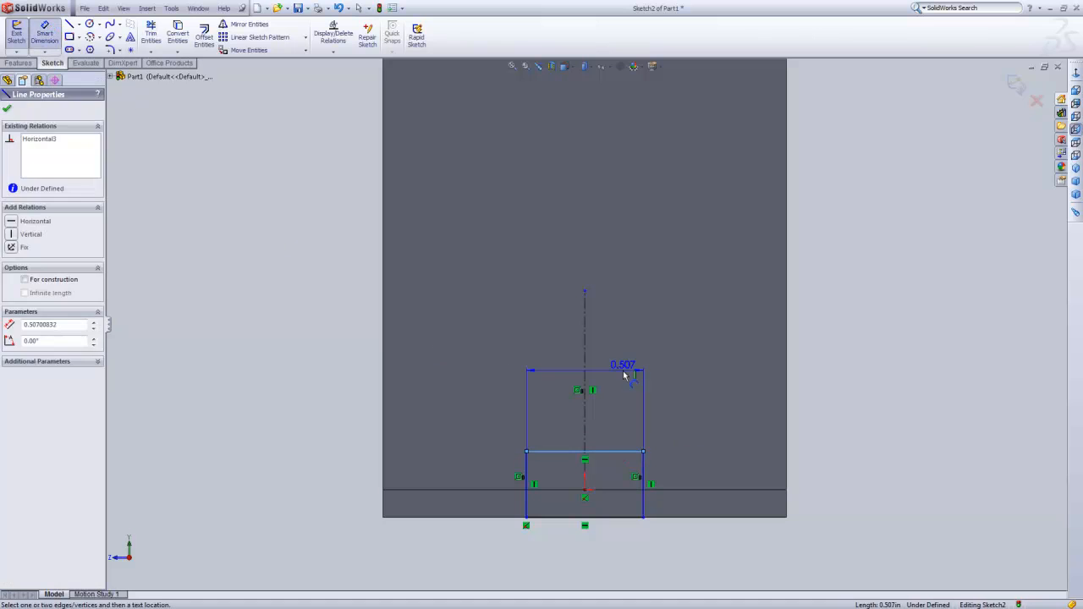
click(616, 371)
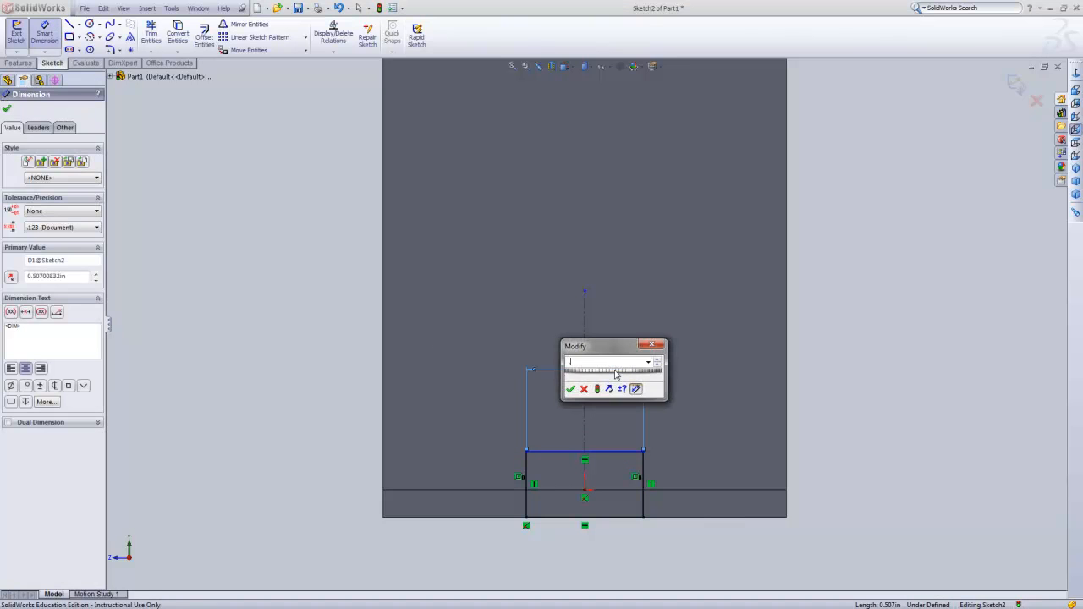
key(Return)
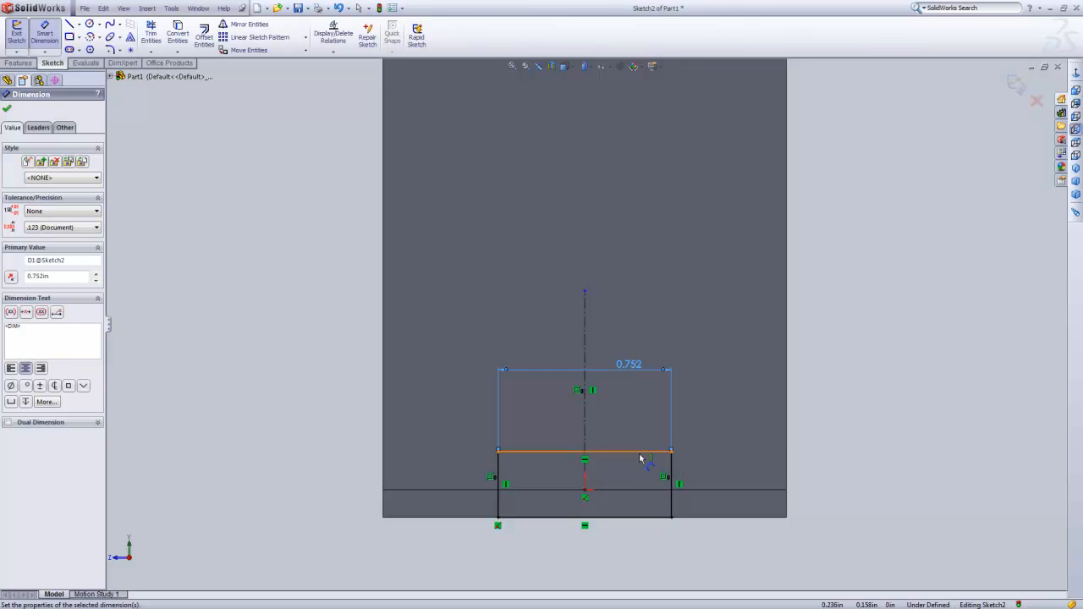
Dimension the vertical distance from the rectangle's upper edge to the base edge just above the tab as 0.12 in.
click(678, 481)
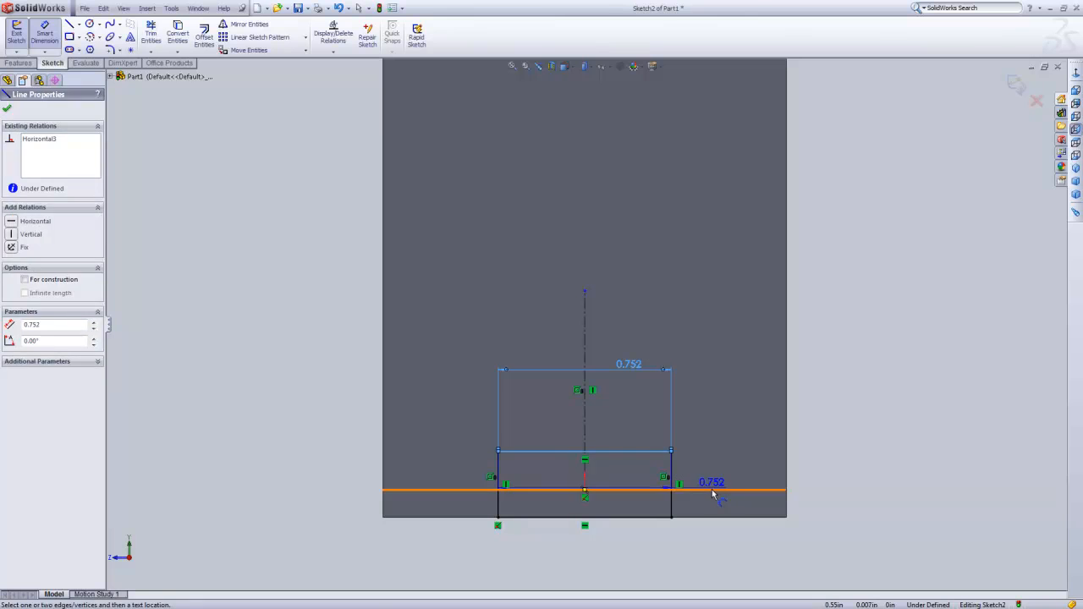
click(712, 489)
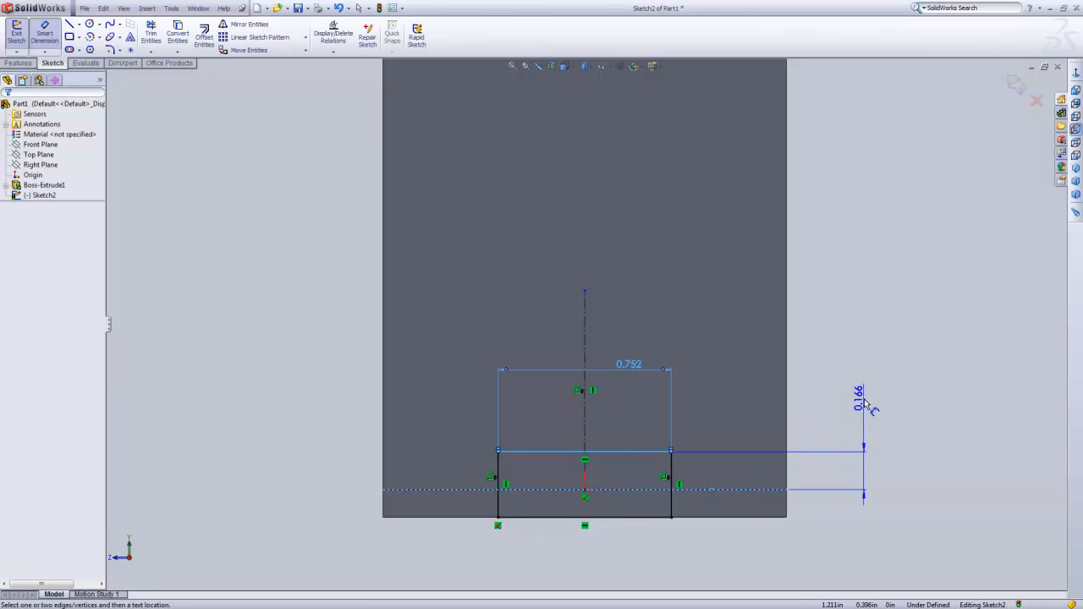
click(864, 399)
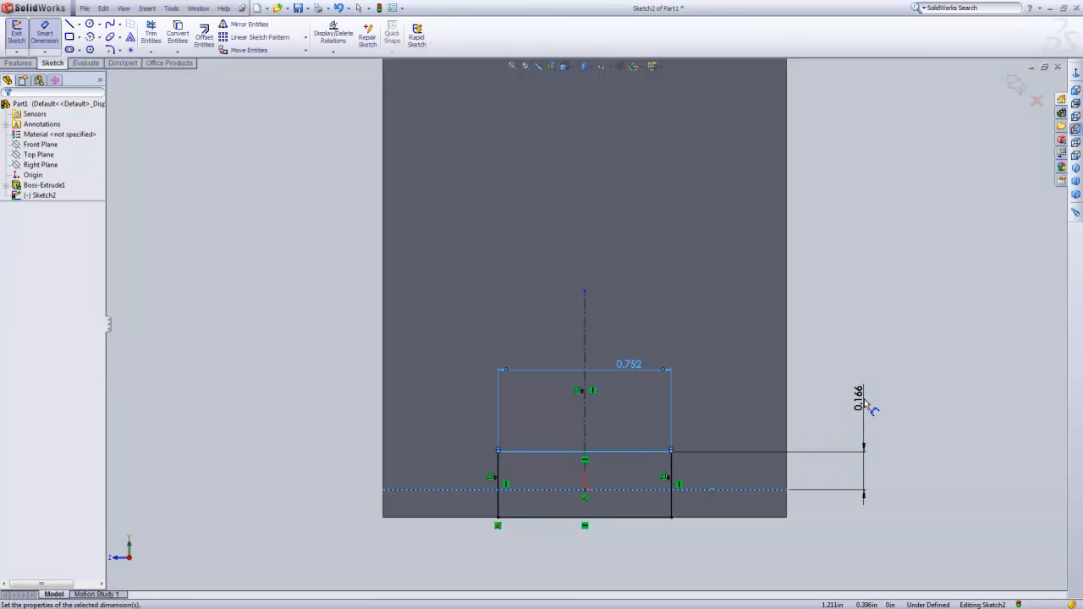
click(867, 404)
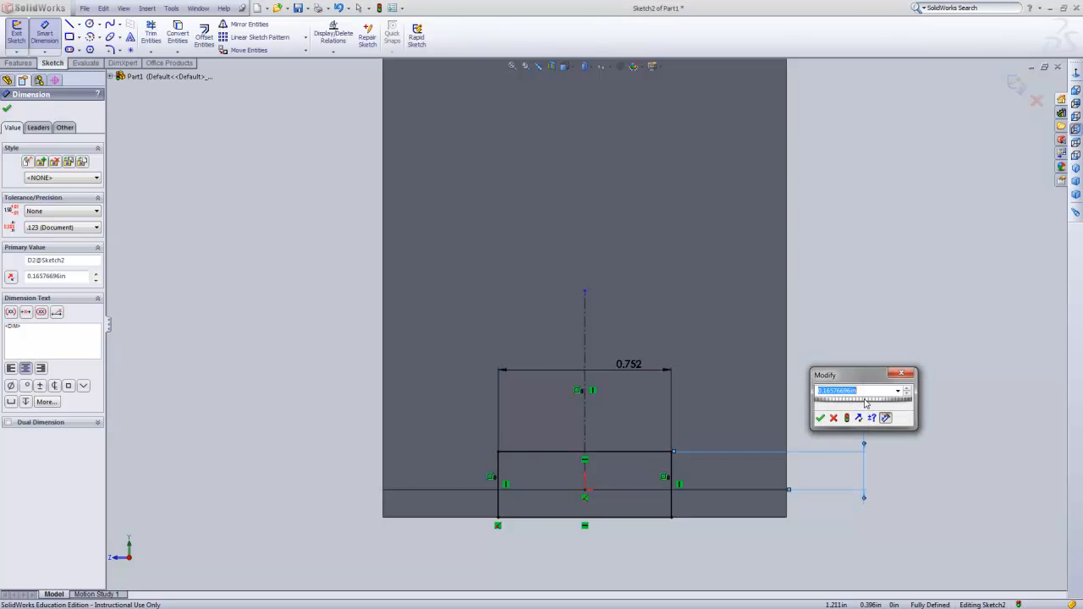
text(.12)
key(Return)
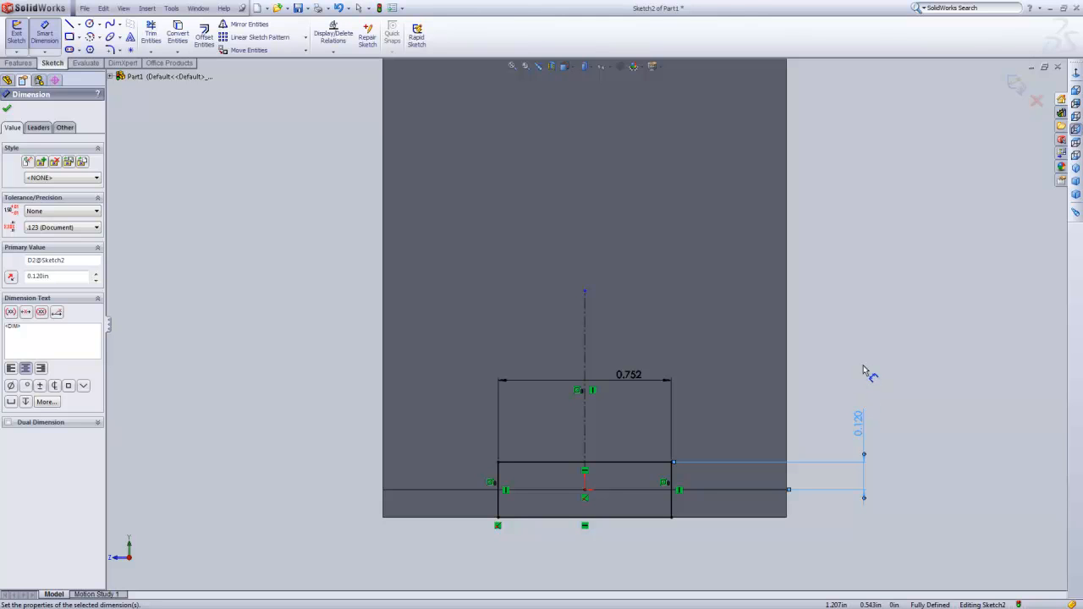
Finish the slot sketch and cut it from the sketch plane with the Through All end condition.
click(1017, 91)
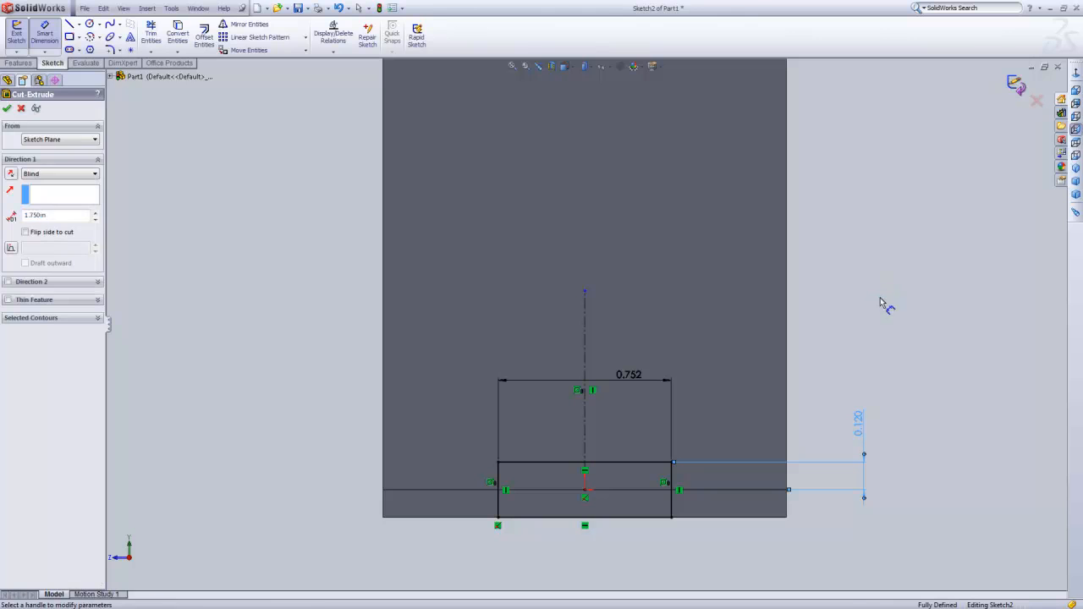
click(93, 140)
click(92, 137)
click(80, 174)
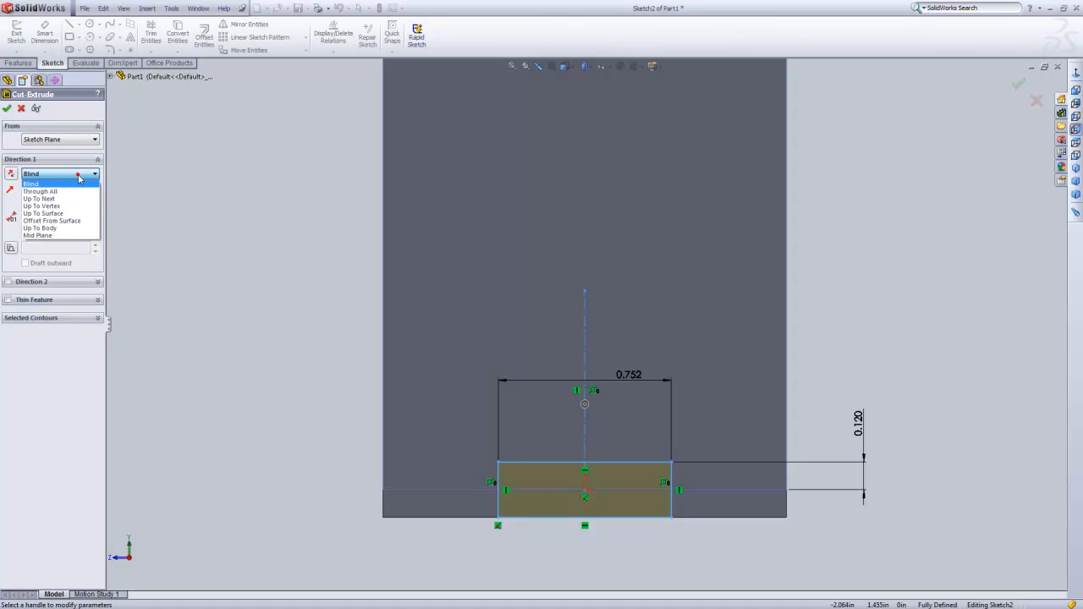
click(74, 193)
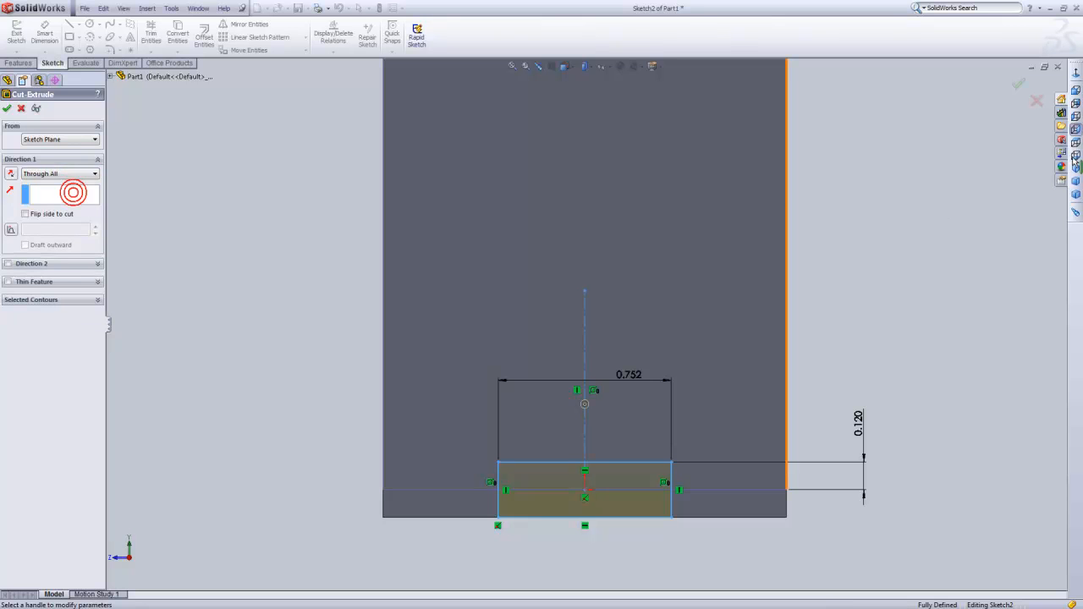
click(1020, 83)
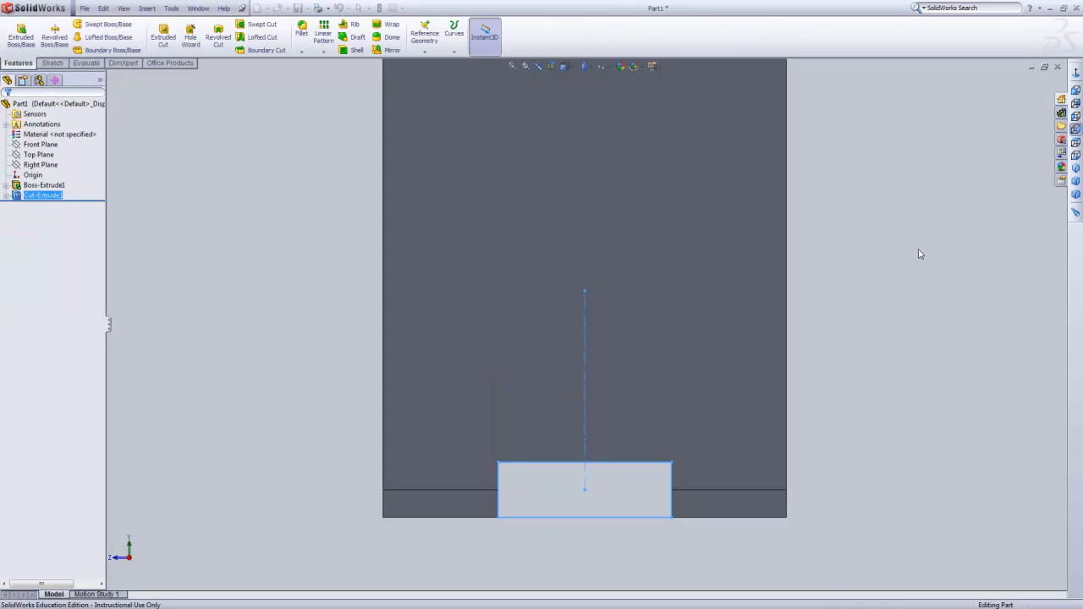
click(919, 250)
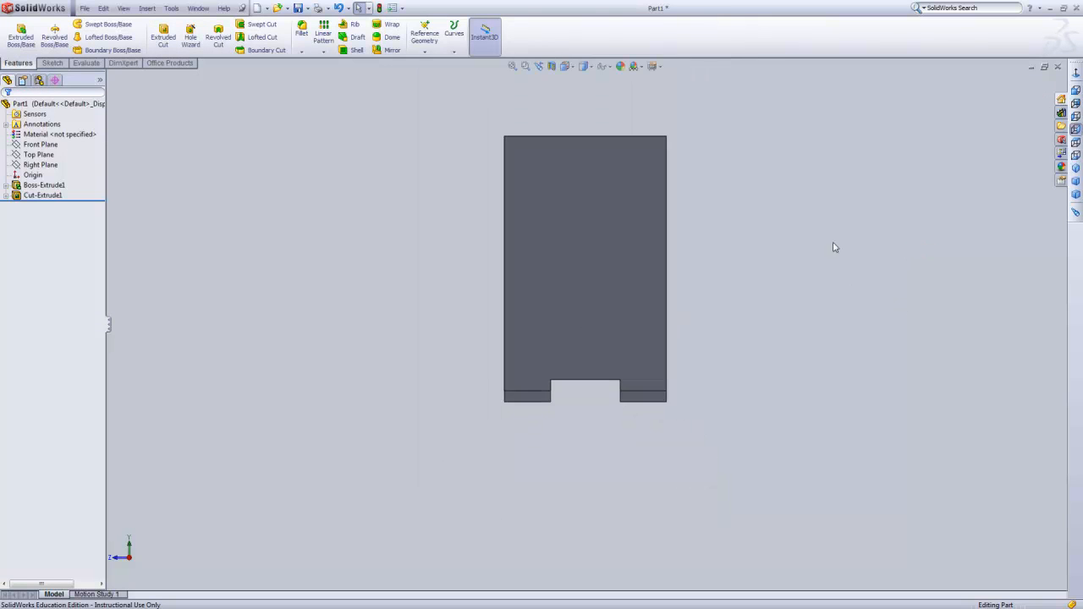
Start a new sketch on the block's large flat top face, next to the sloped corner face.
middle_drag(733, 218, 779, 252)
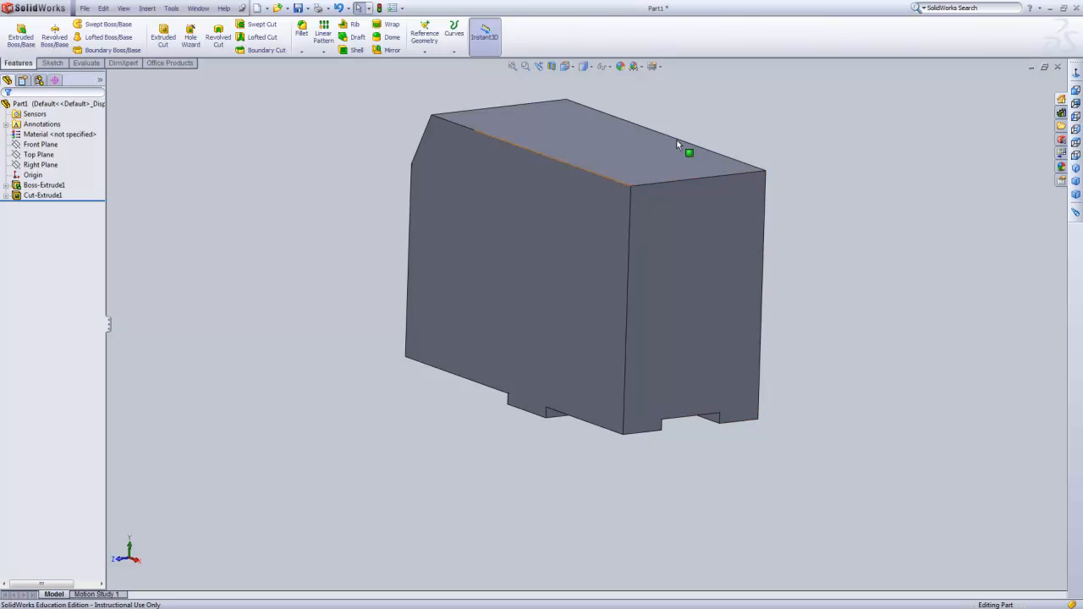
scroll(682, 147, up, 3)
scroll(673, 148, down, 2)
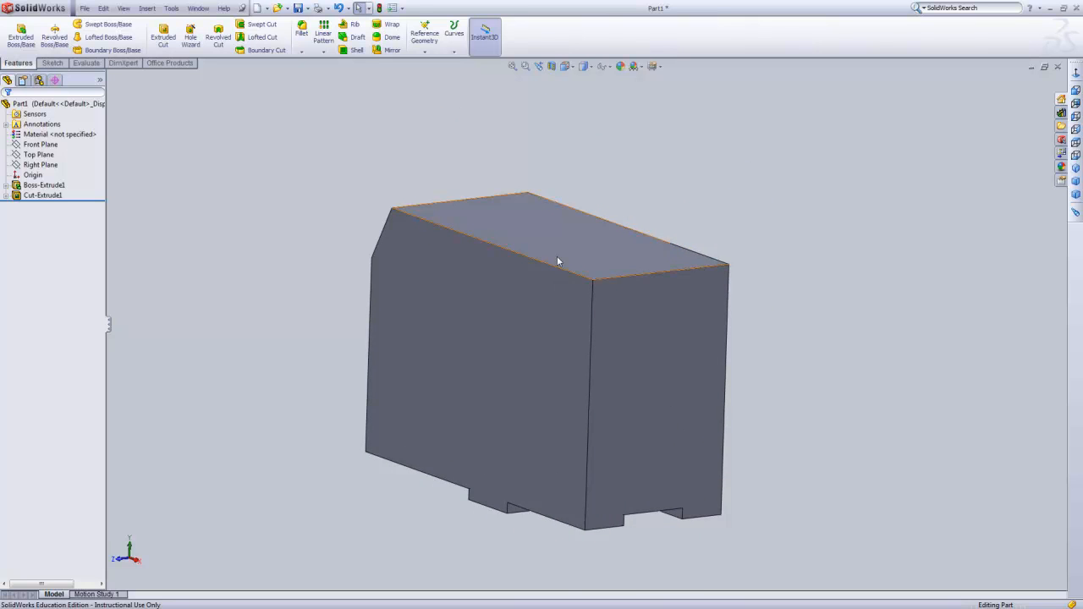
scroll(557, 257, down, 1)
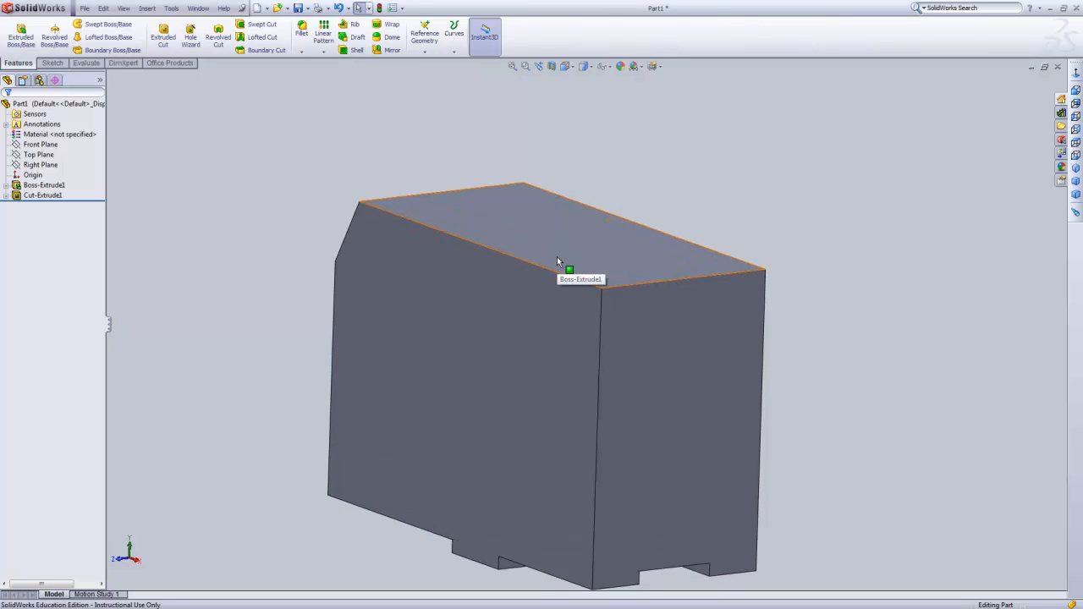
middle_drag(557, 256, 641, 527)
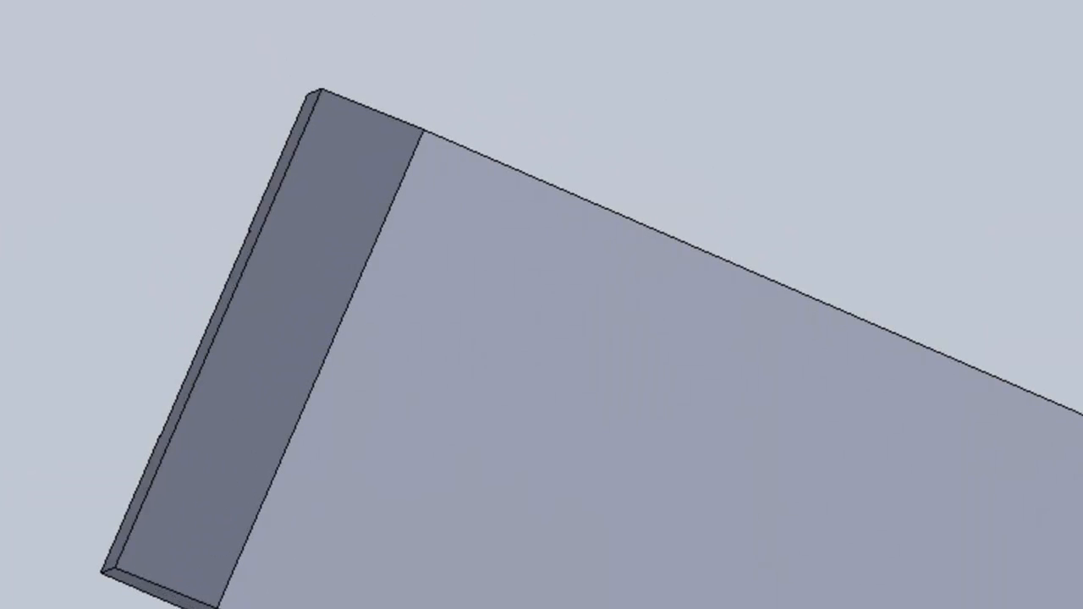
middle_drag(194, 603, 216, 599)
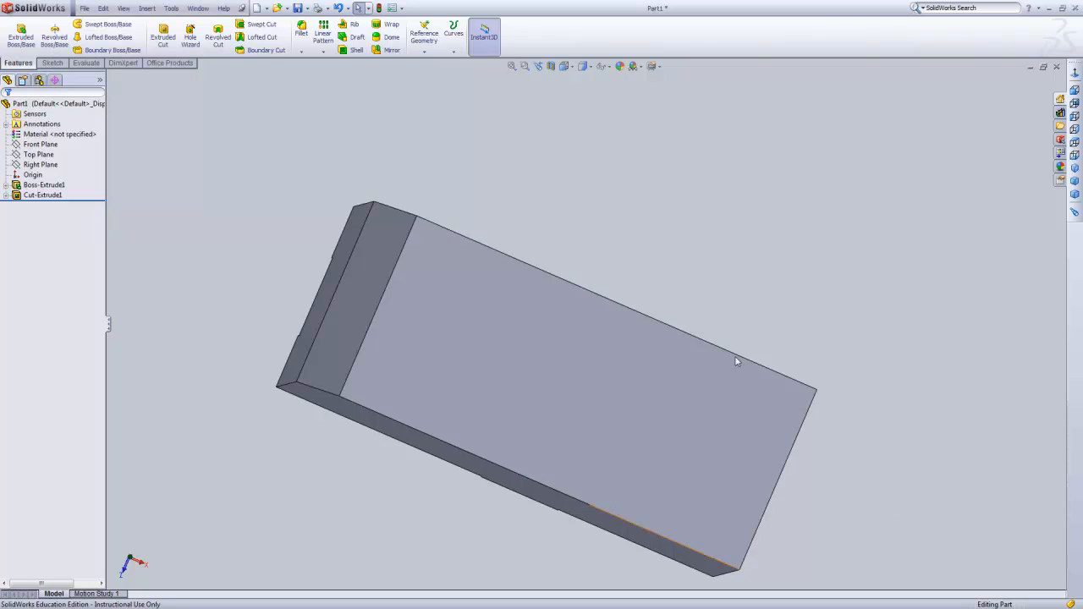
click(52, 63)
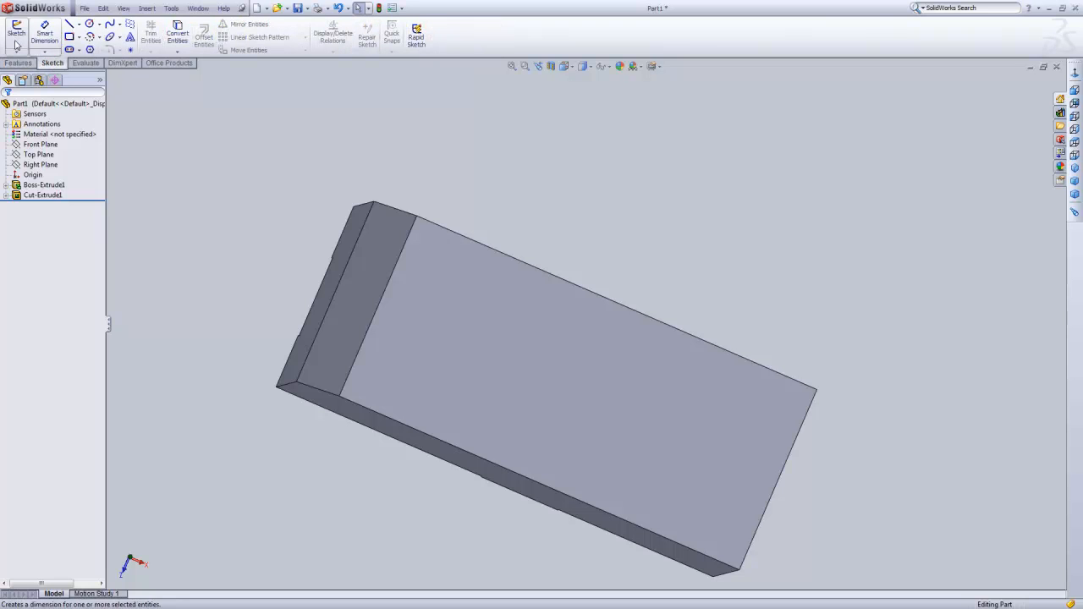
click(14, 38)
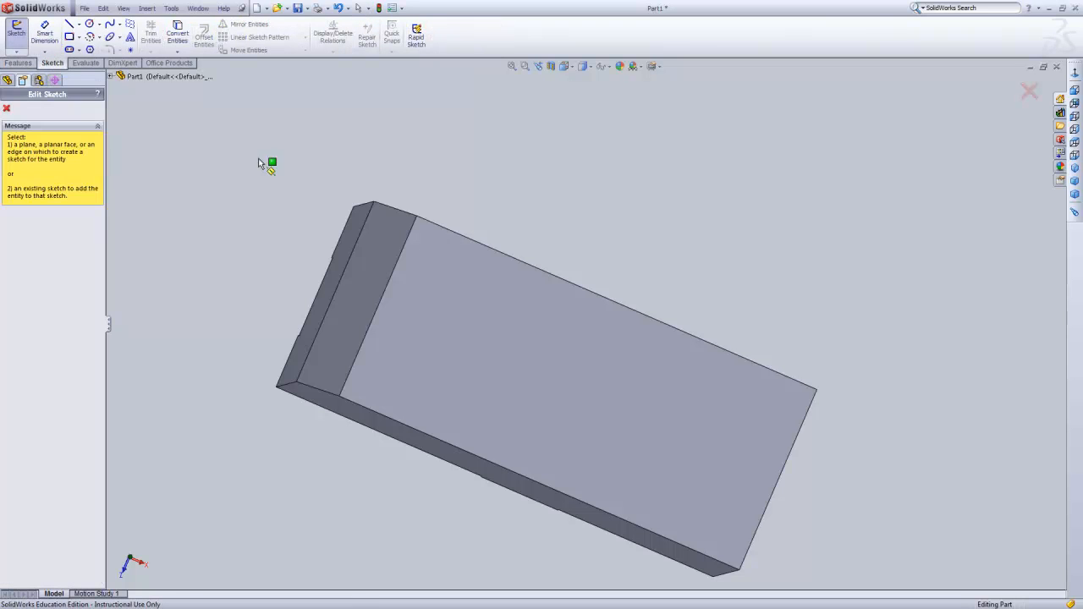
click(517, 352)
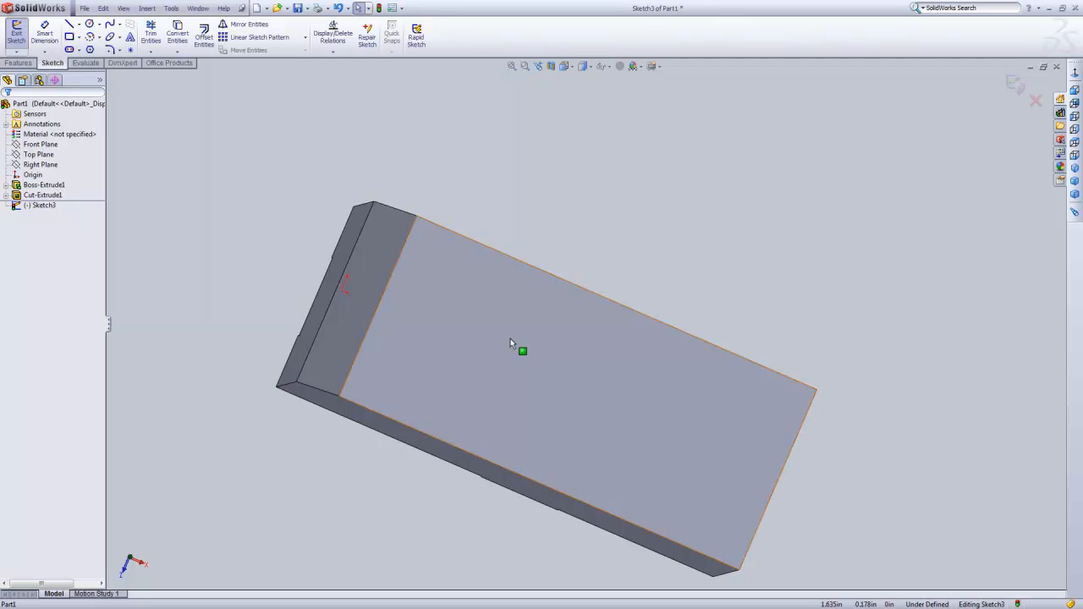
Place a sketch point on the top face's long edge and dimension it 1.75 in from the block's sloped-corner end.
click(130, 49)
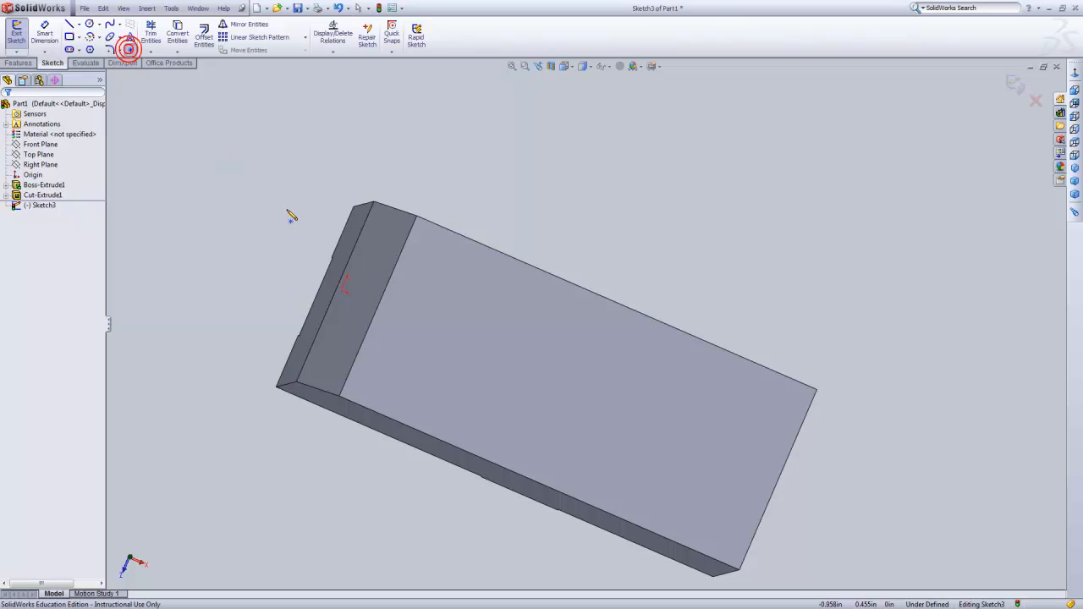
click(505, 254)
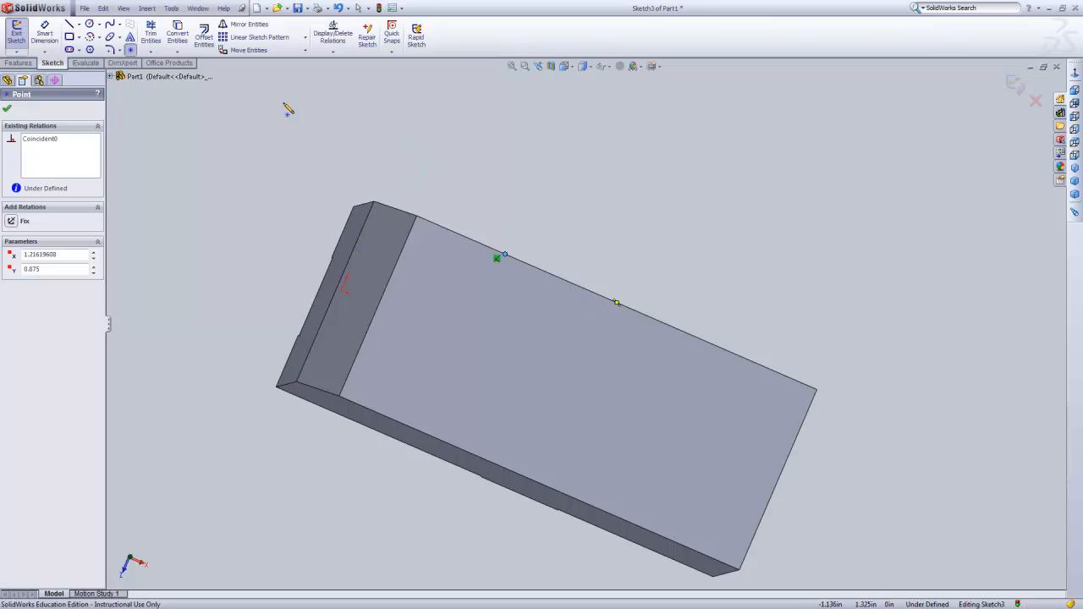
click(44, 34)
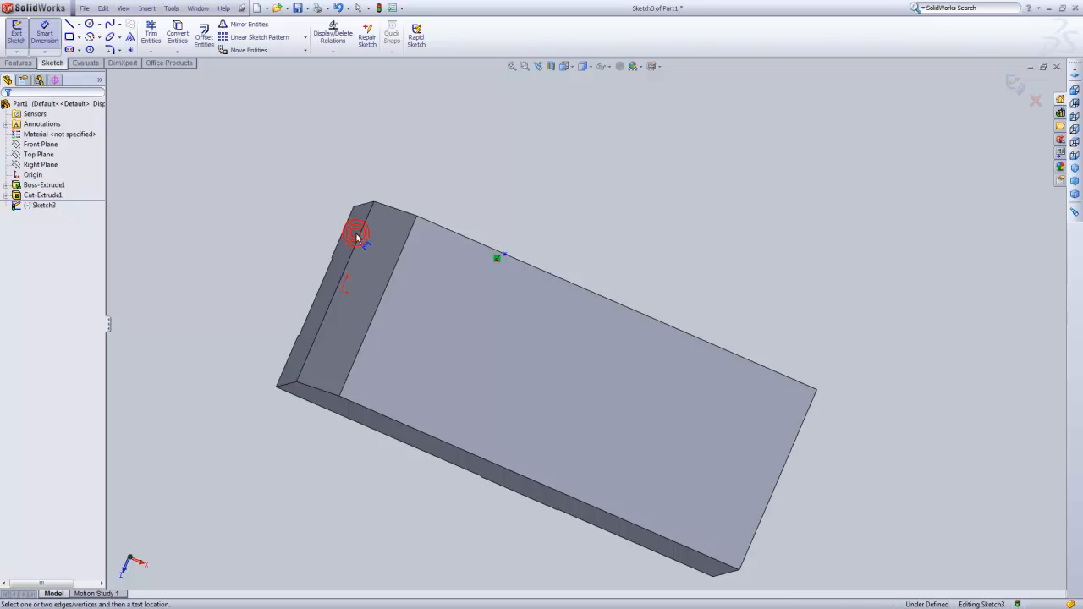
click(565, 66)
click(622, 108)
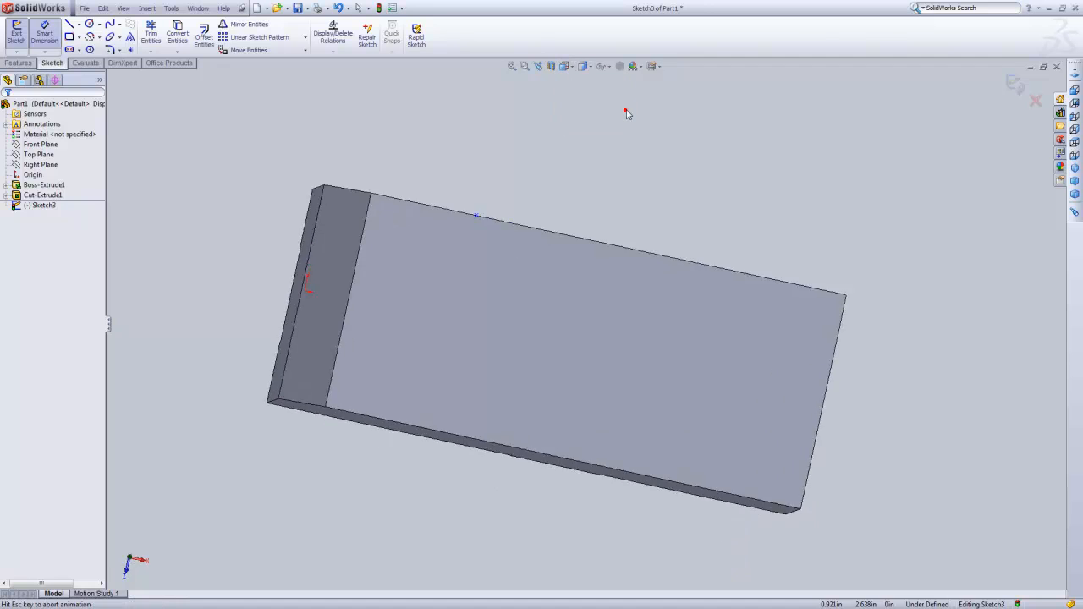
click(292, 244)
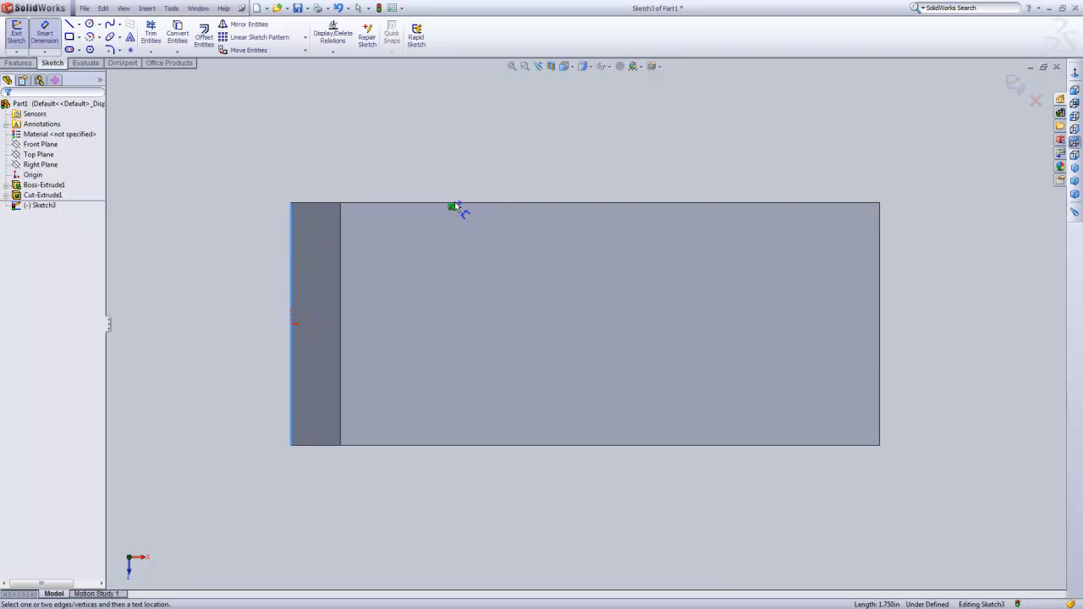
click(459, 204)
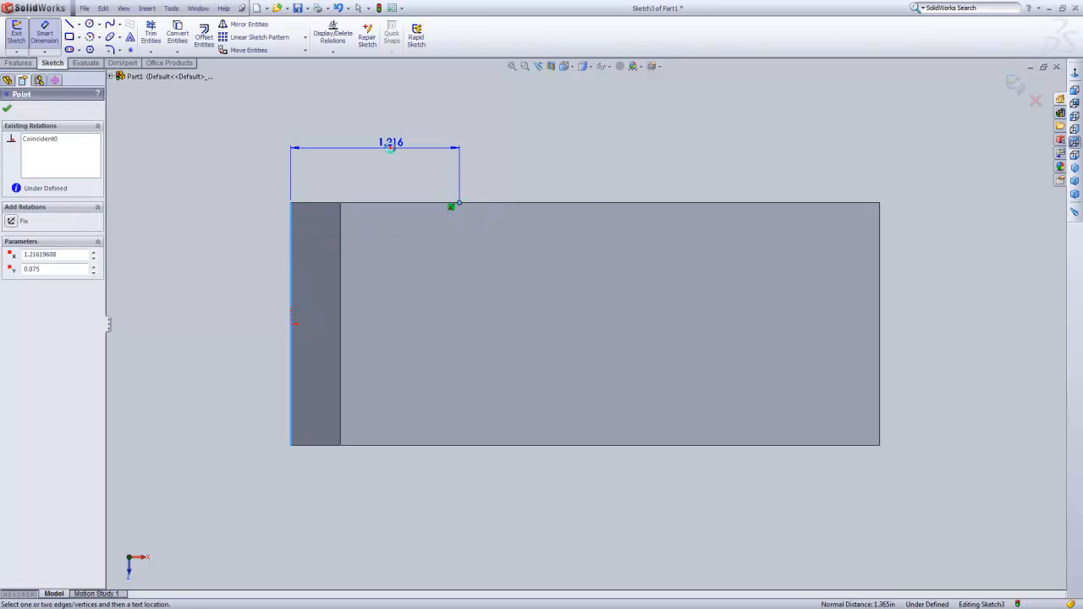
click(390, 145)
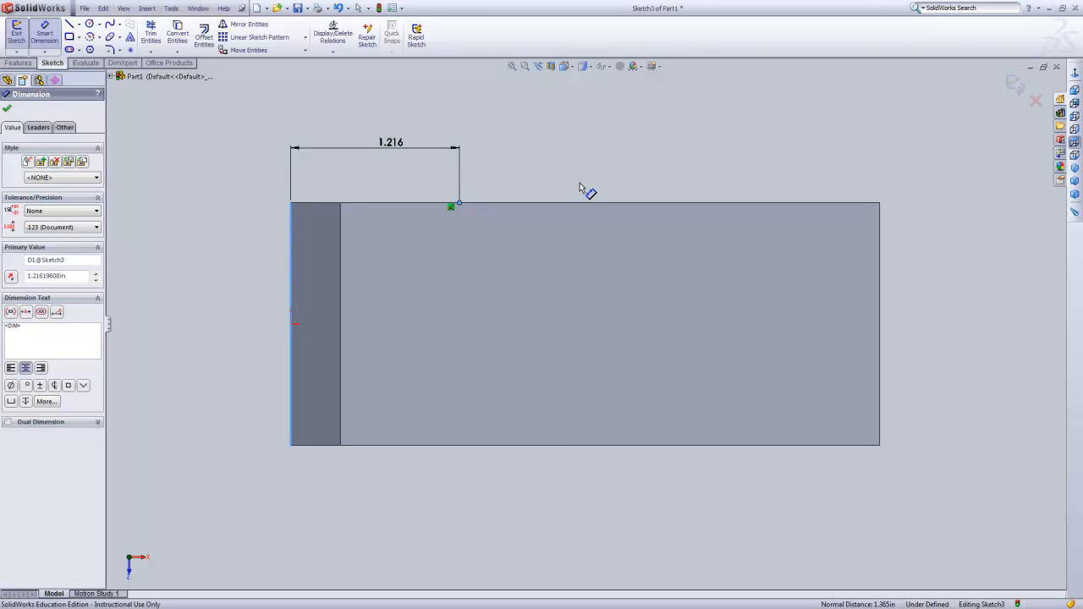
text(1.75)
key(Return)
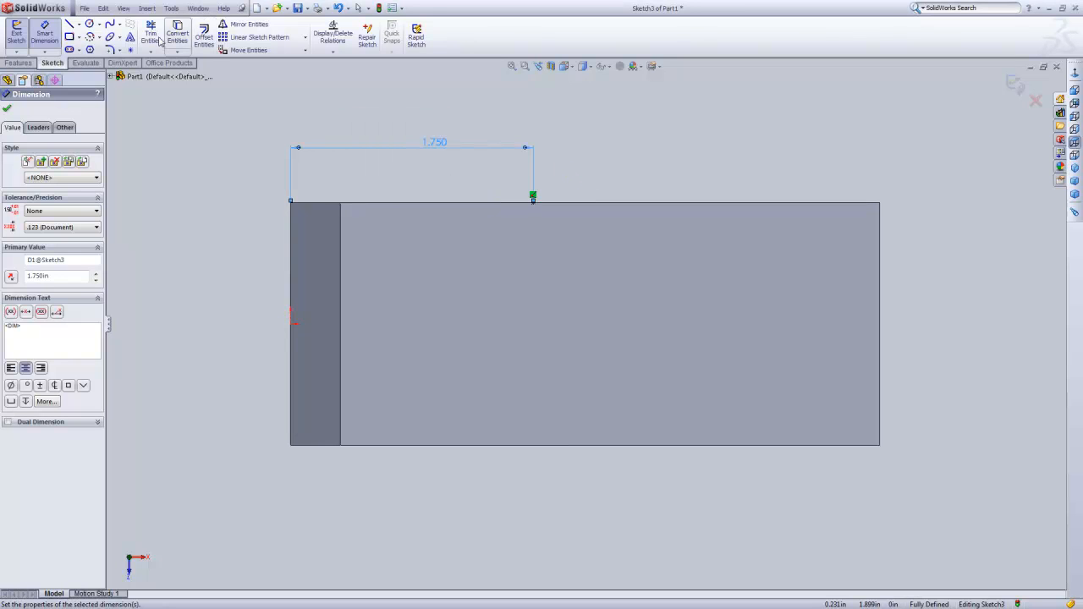
Place a second sketch point outside the block, beyond the end opposite the sloped corner.
click(130, 50)
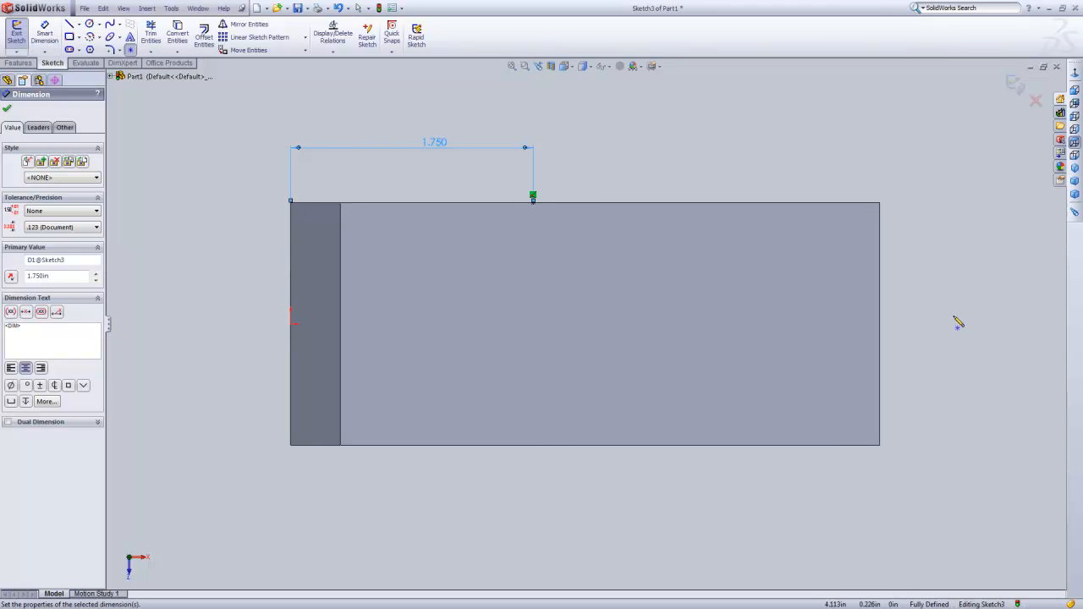
click(1021, 297)
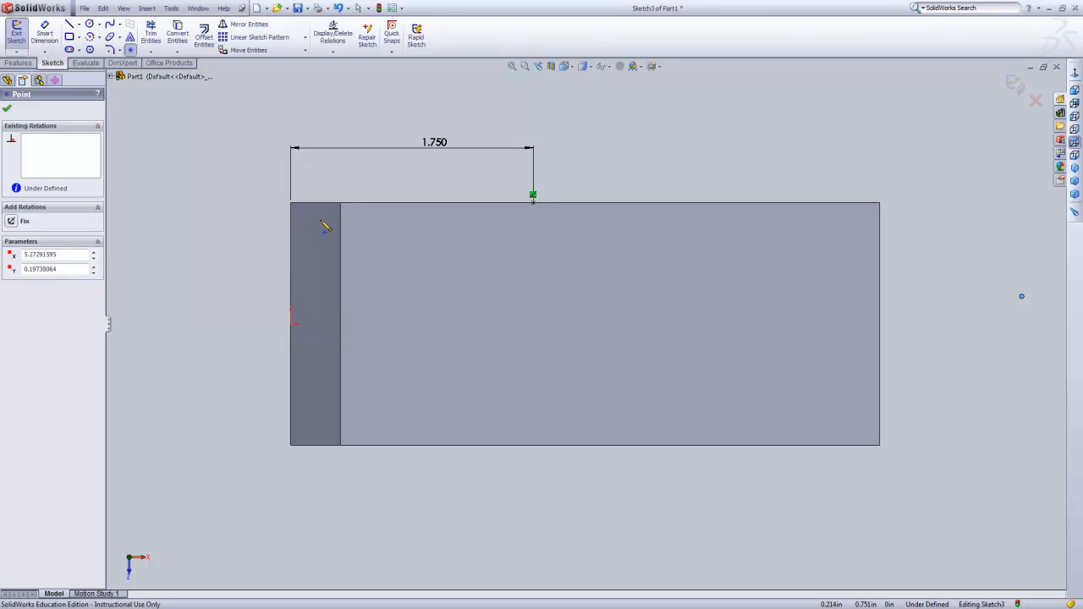
click(111, 77)
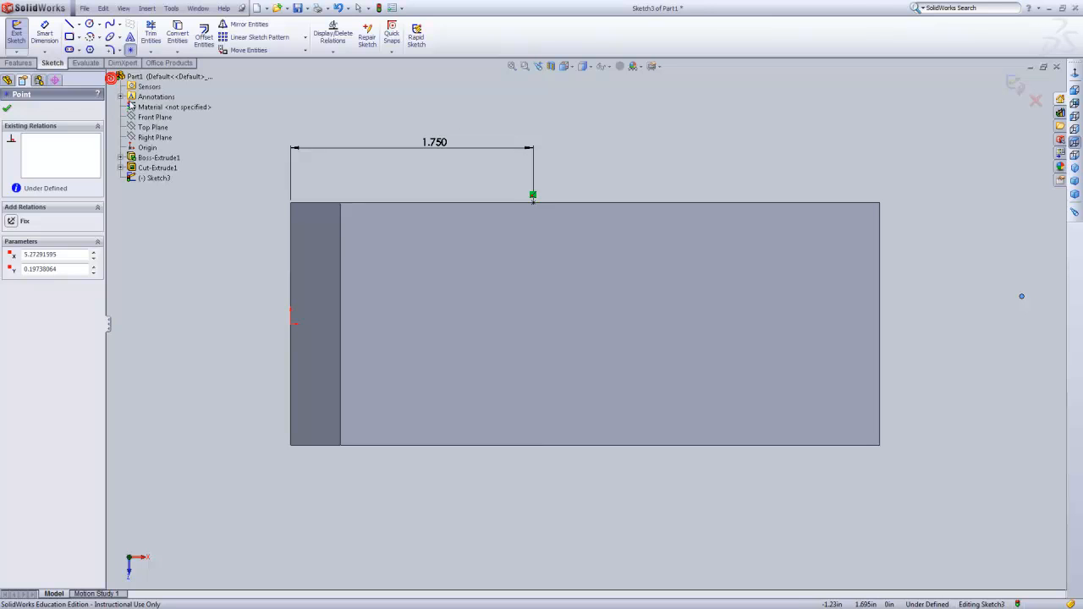
click(146, 137)
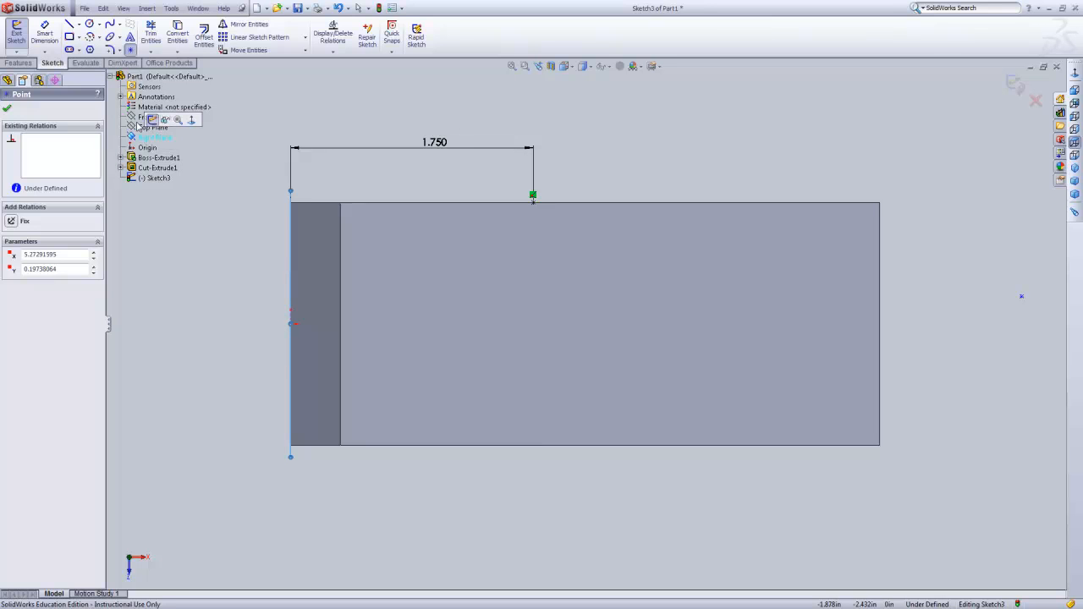
click(158, 117)
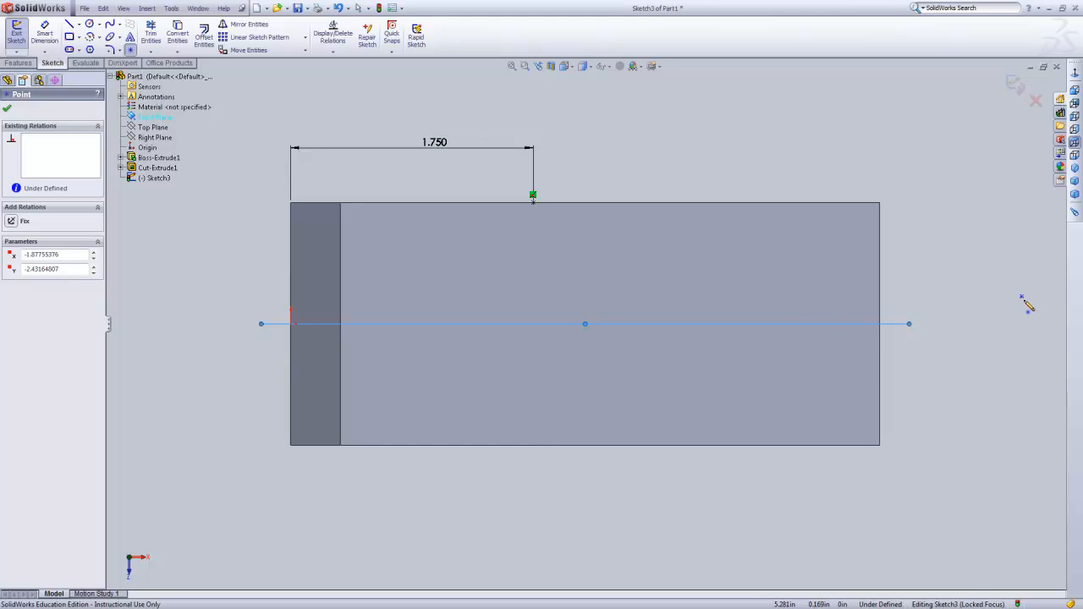
click(1022, 298)
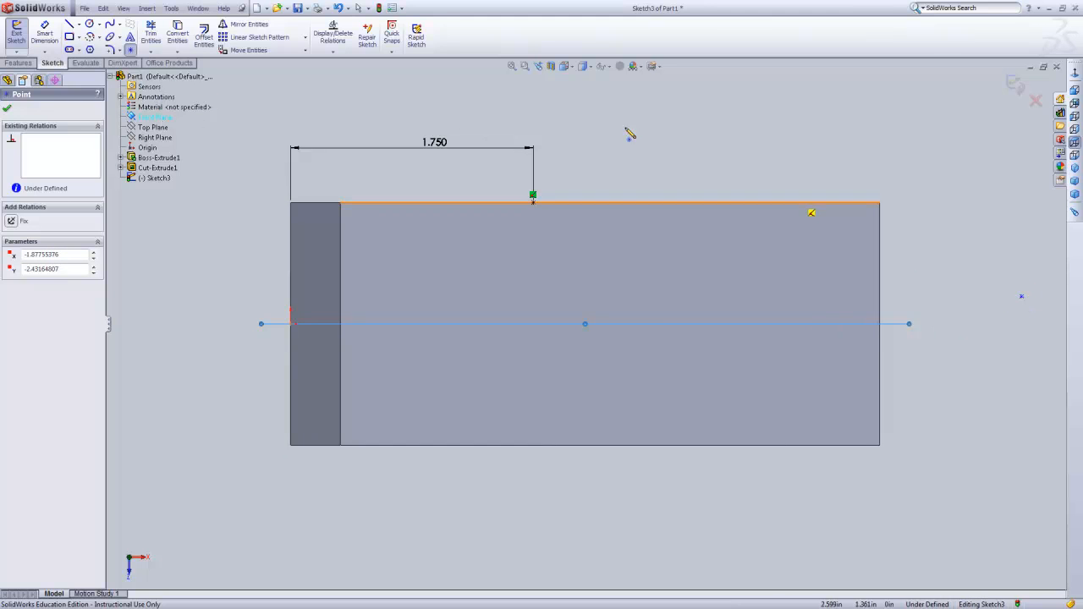
key(Escape)
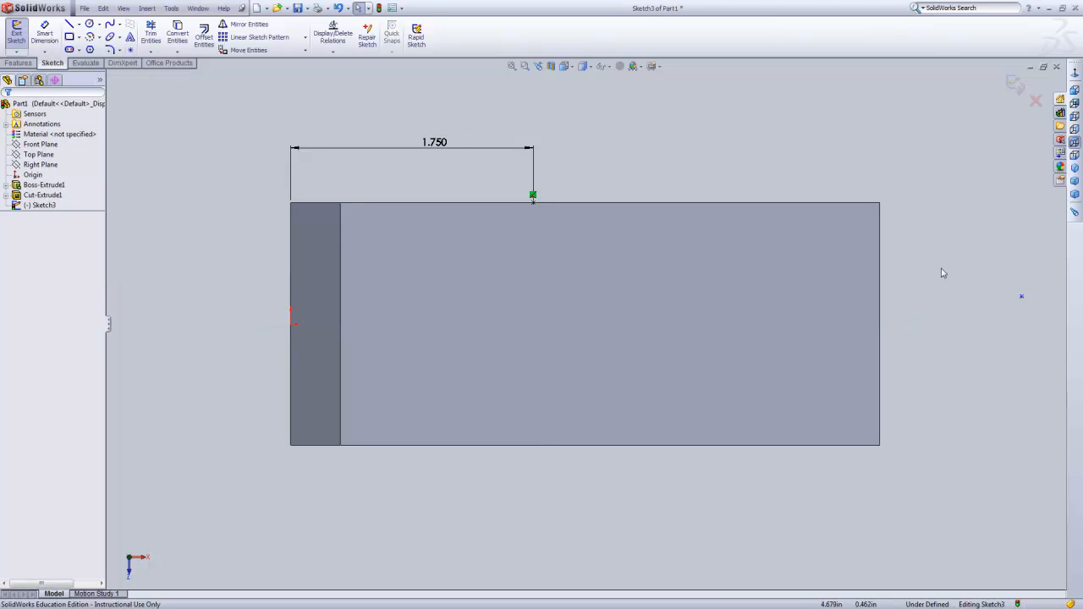
Make the point outside the block coincident with the Front Plane.
click(1023, 299)
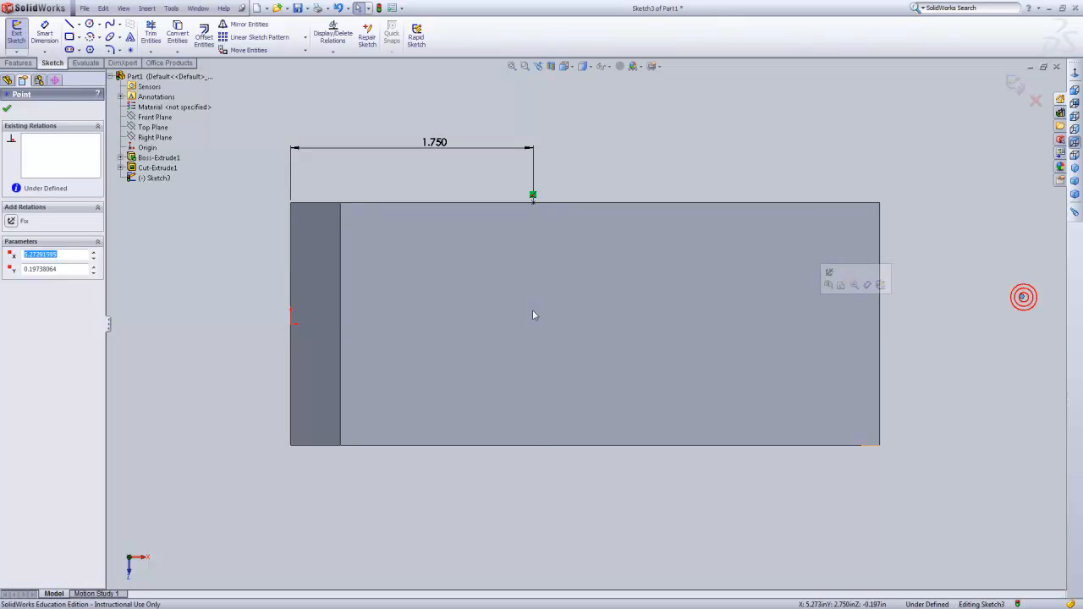
ctrl+click(156, 117)
click(8, 289)
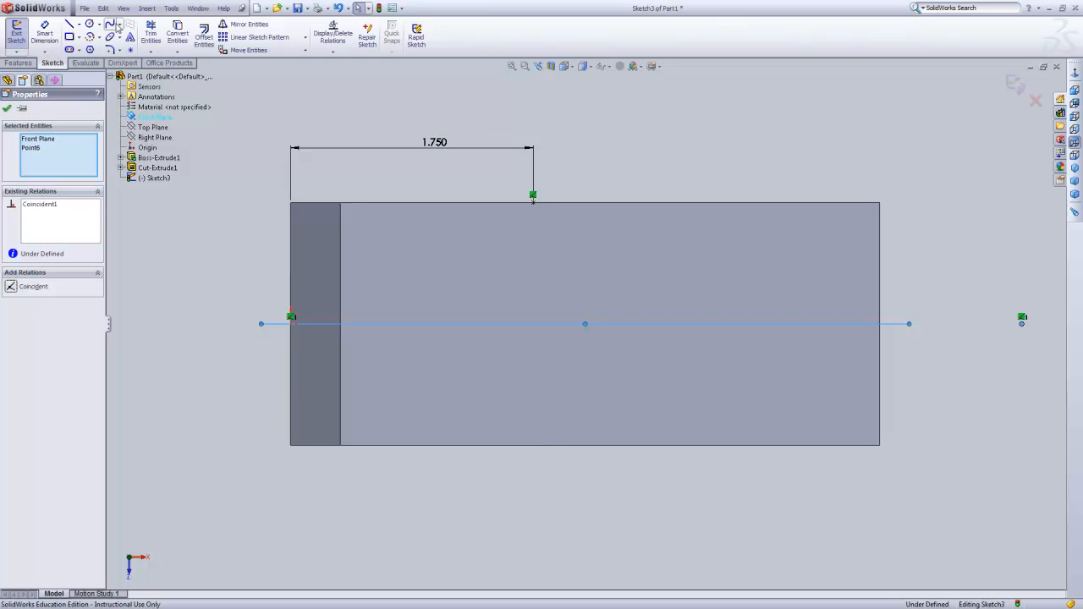
Dimension the direct distance between the edge point and the outer point as 4.5 in and finish the sketch.
click(44, 33)
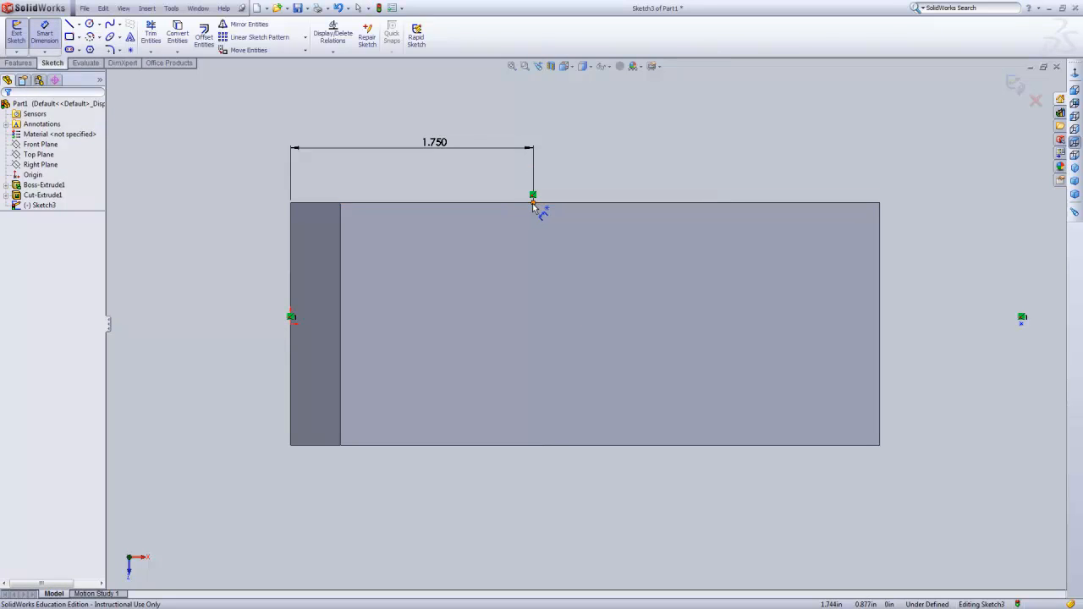
click(1023, 318)
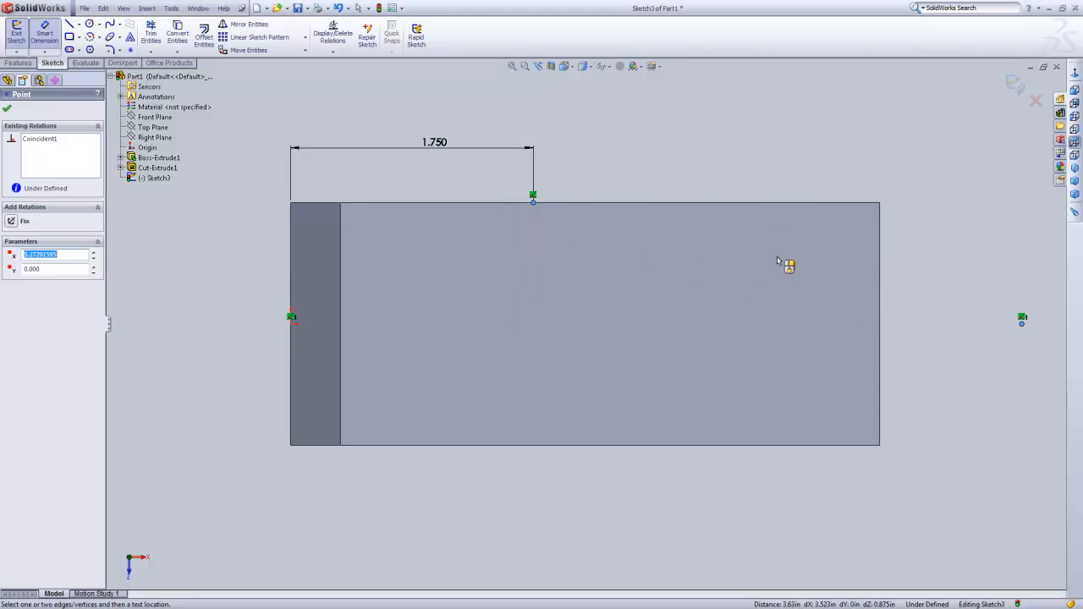
click(931, 248)
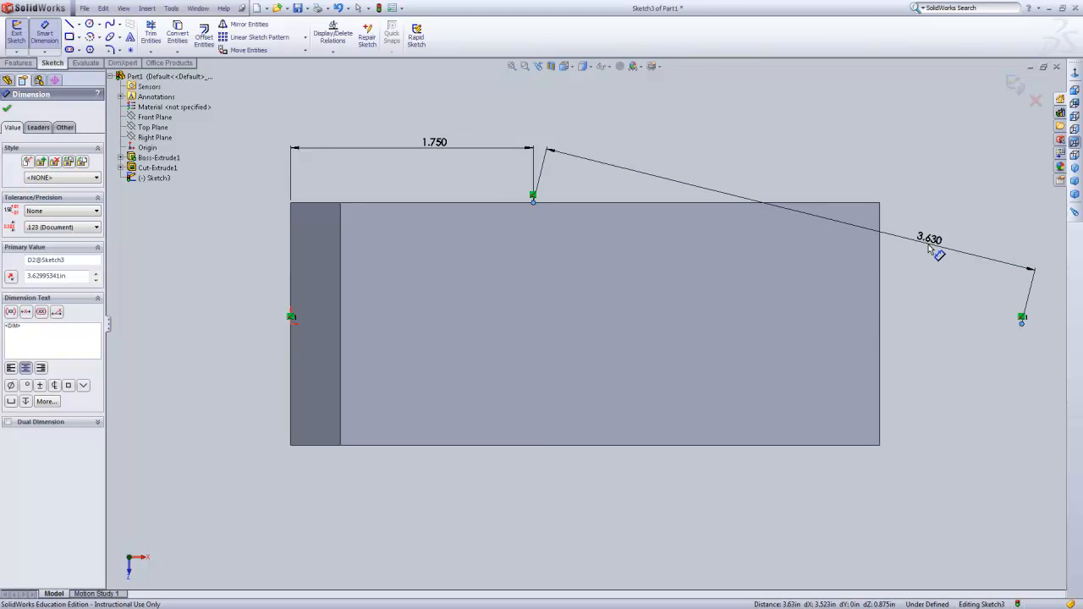
text(4.5)
key(Return)
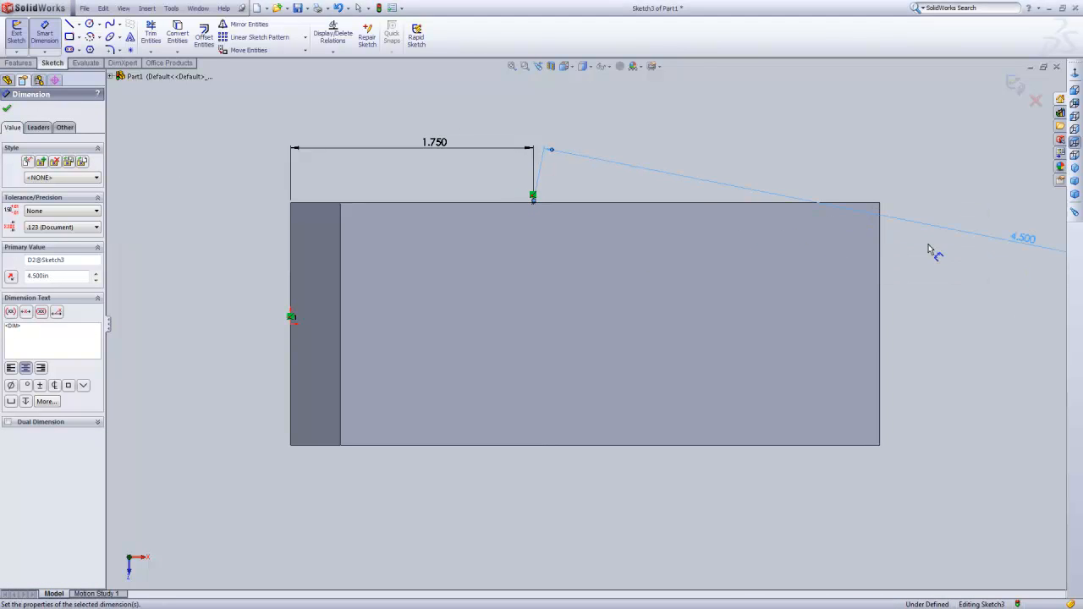
key(z)
key(z)
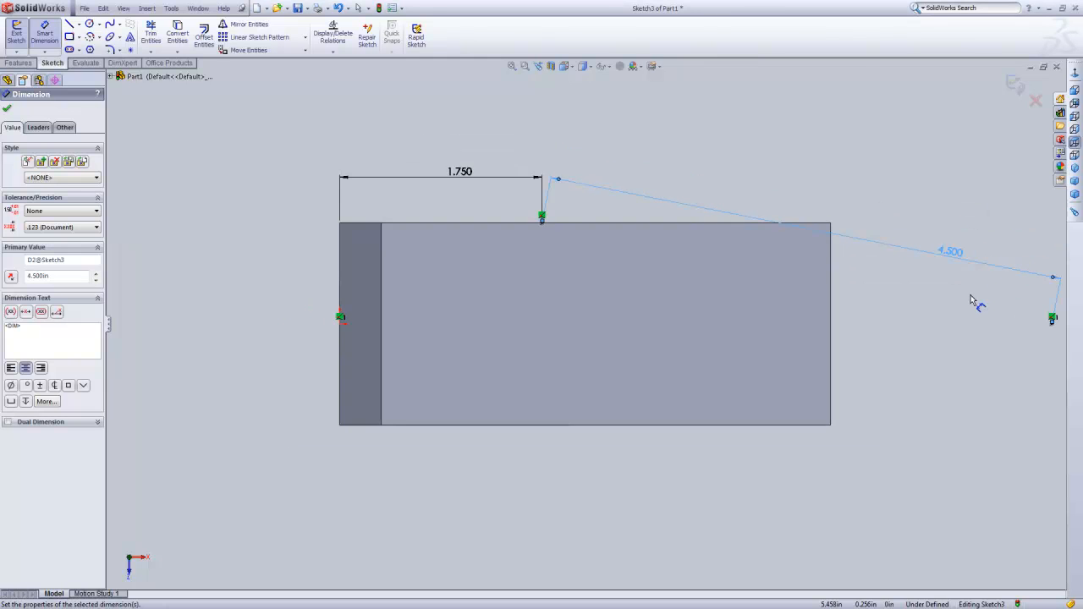
scroll(985, 311, down, 1)
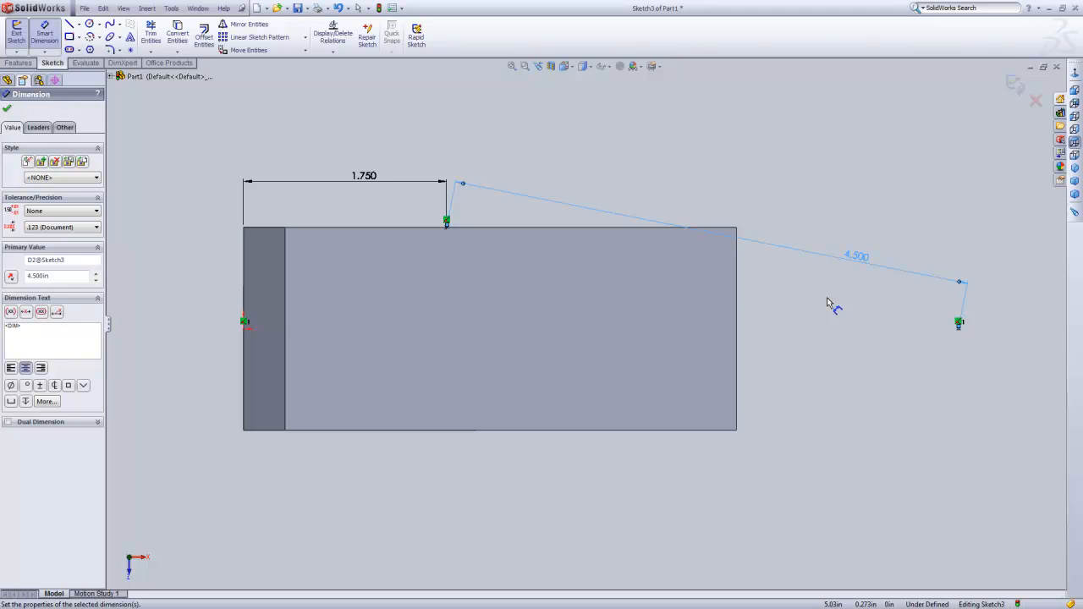
click(1014, 87)
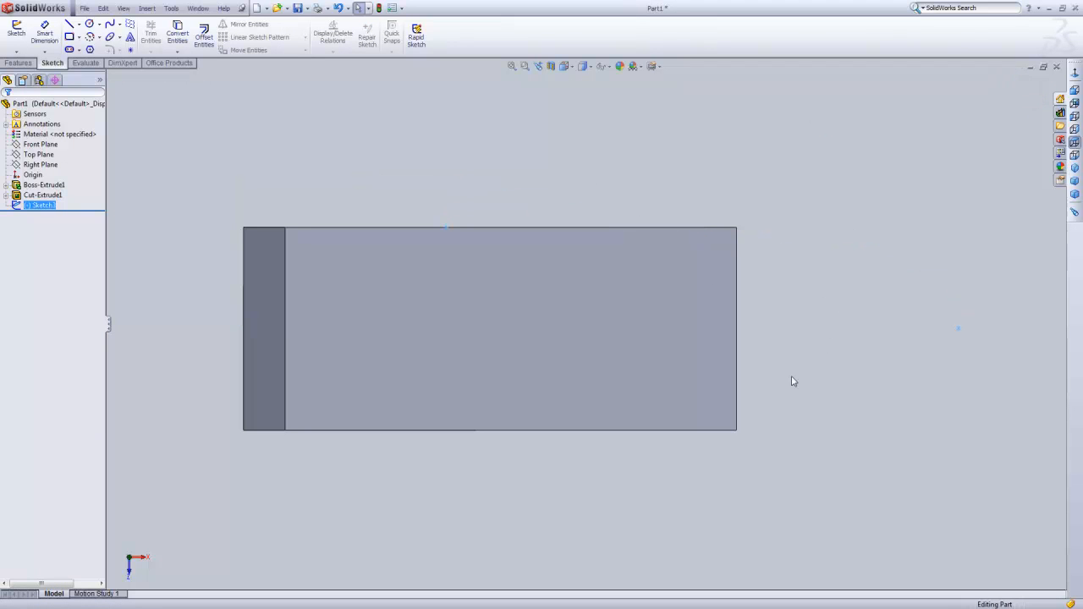
Start a reference axis through the outer sketch point and try the Front Plane as its plane reference.
middle_drag(669, 448, 650, 335)
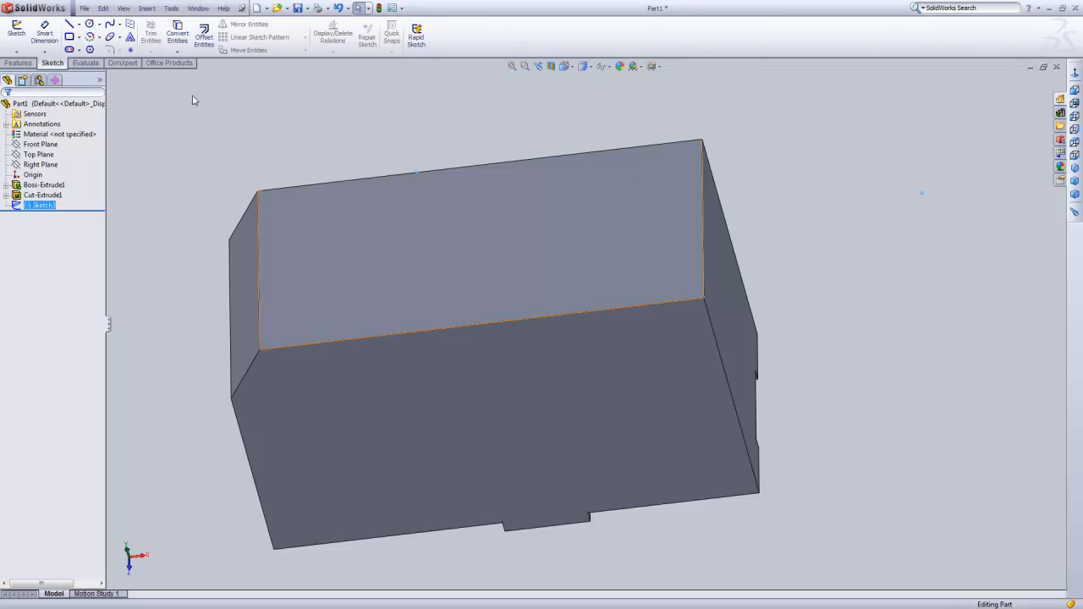
click(17, 63)
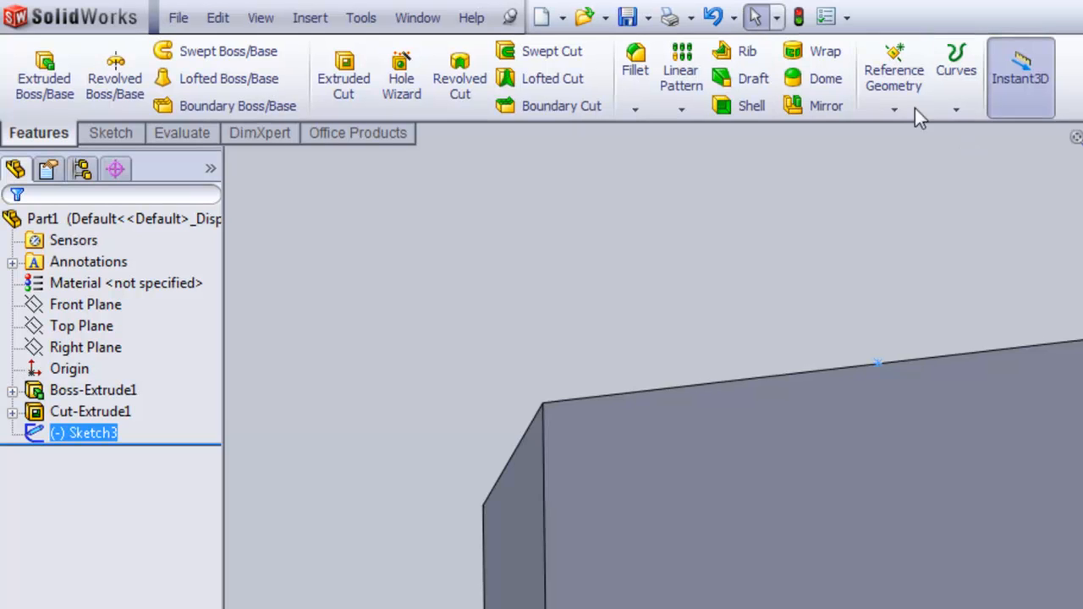
click(424, 50)
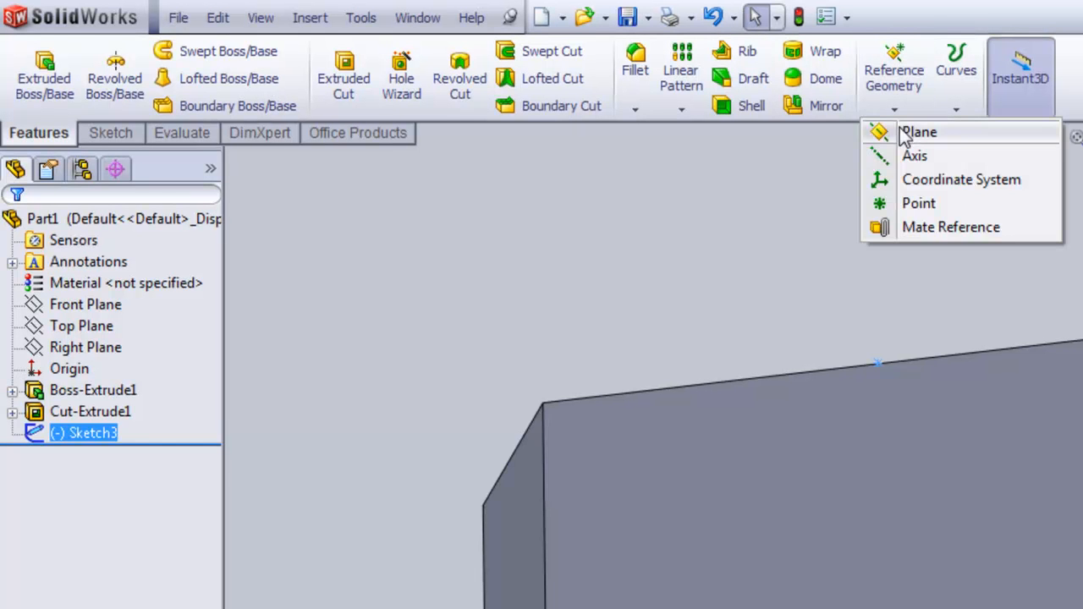
click(903, 161)
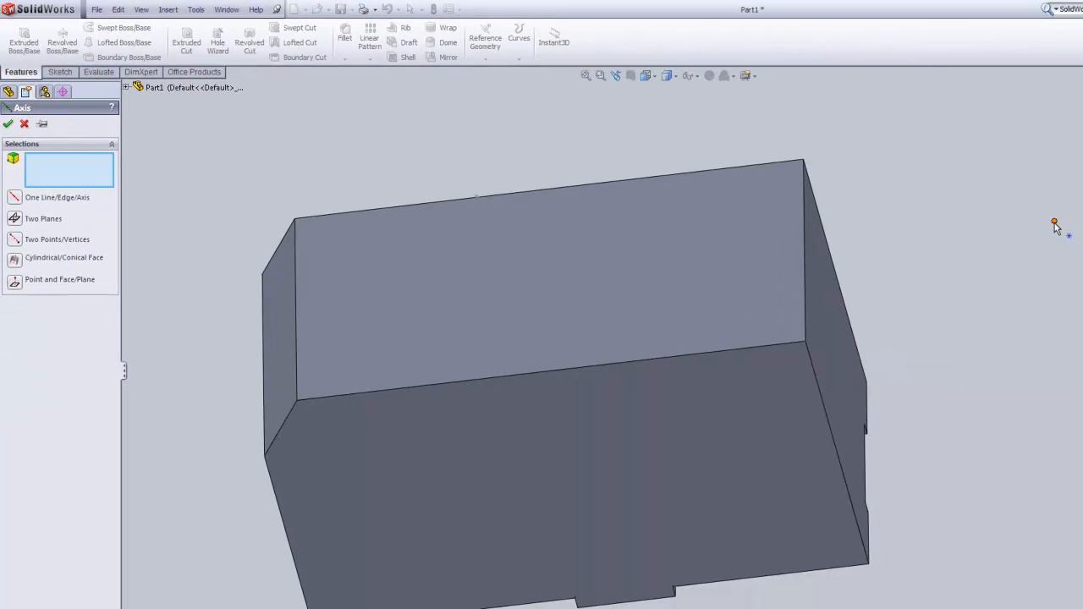
click(1055, 223)
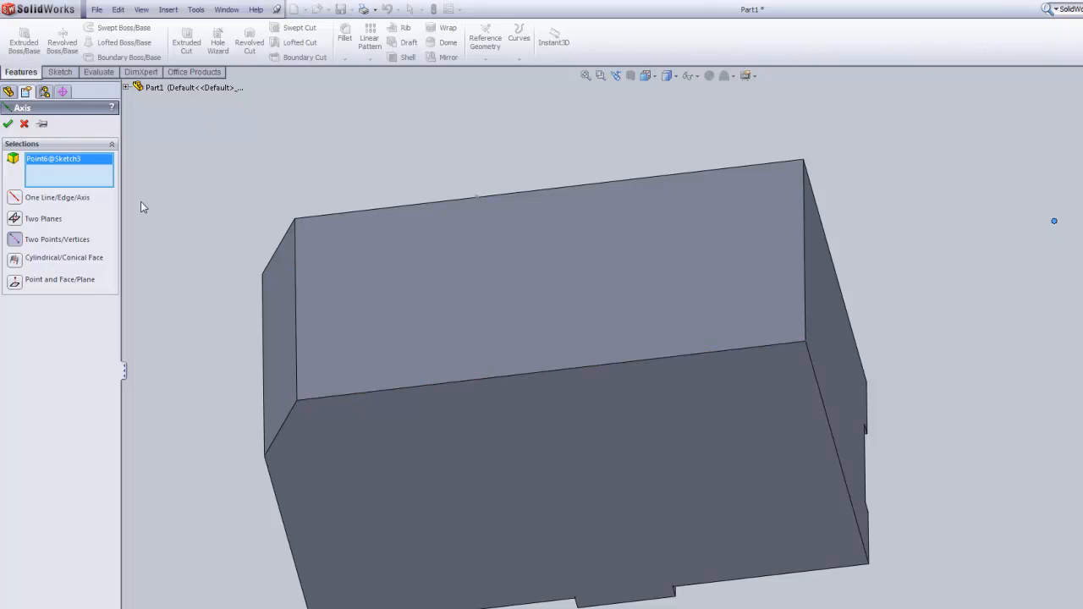
click(126, 87)
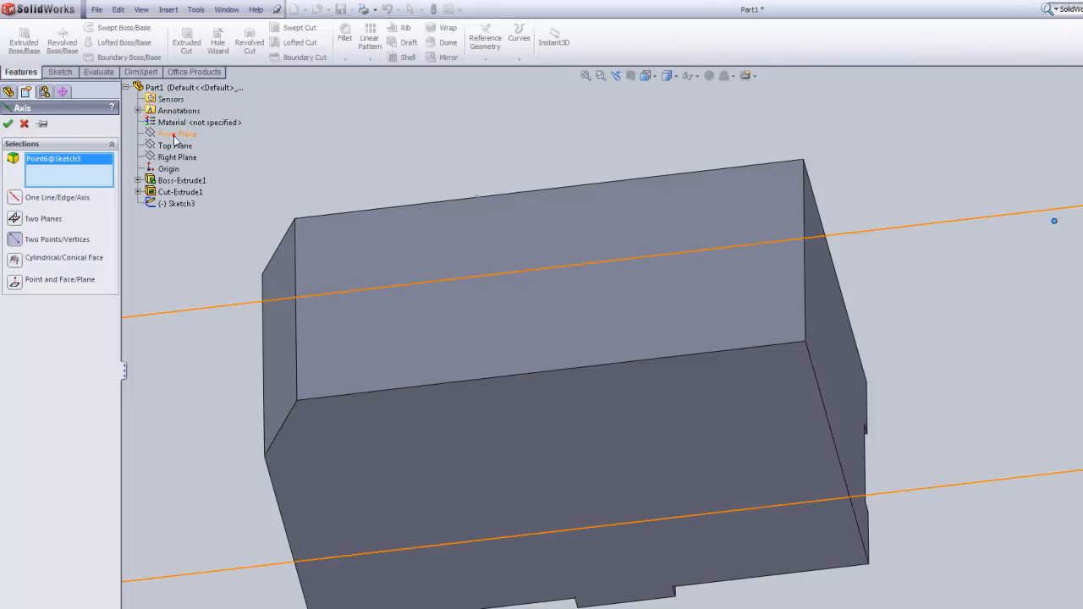
click(175, 135)
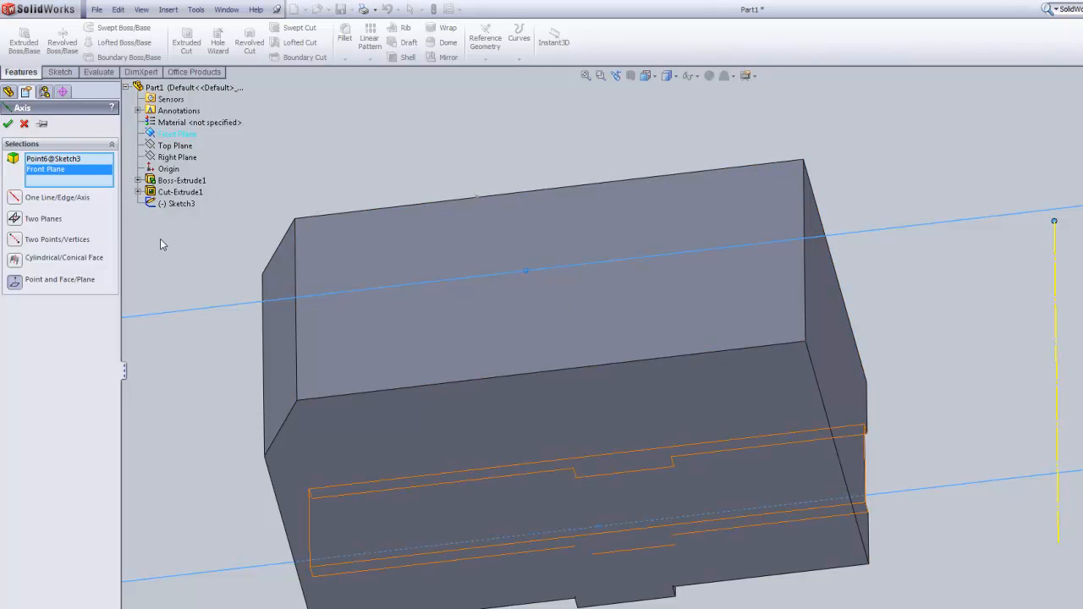
Replace the axis's plane reference with the Top Plane and create the vertical axis through the outer sketch point.
mouse_move(931, 334)
middle_down()
mouse_move(928, 254)
mouse_move(937, 242)
mouse_move(973, 242)
mouse_move(987, 302)
mouse_move(946, 307)
mouse_move(985, 387)
mouse_move(902, 291)
mouse_move(900, 314)
mouse_move(931, 373)
mouse_move(937, 352)
middle_up()
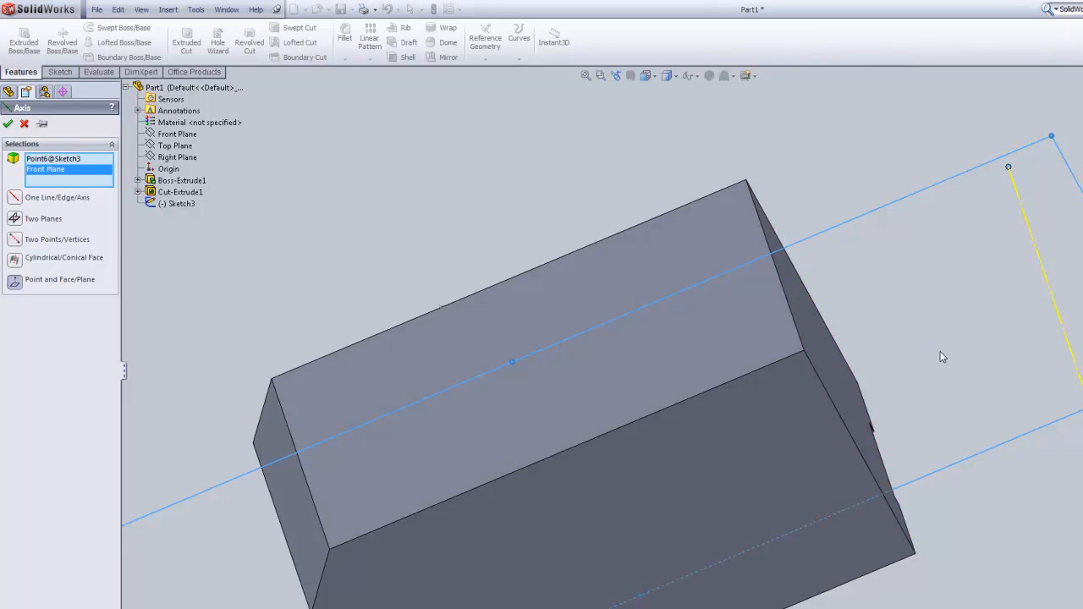
click(170, 148)
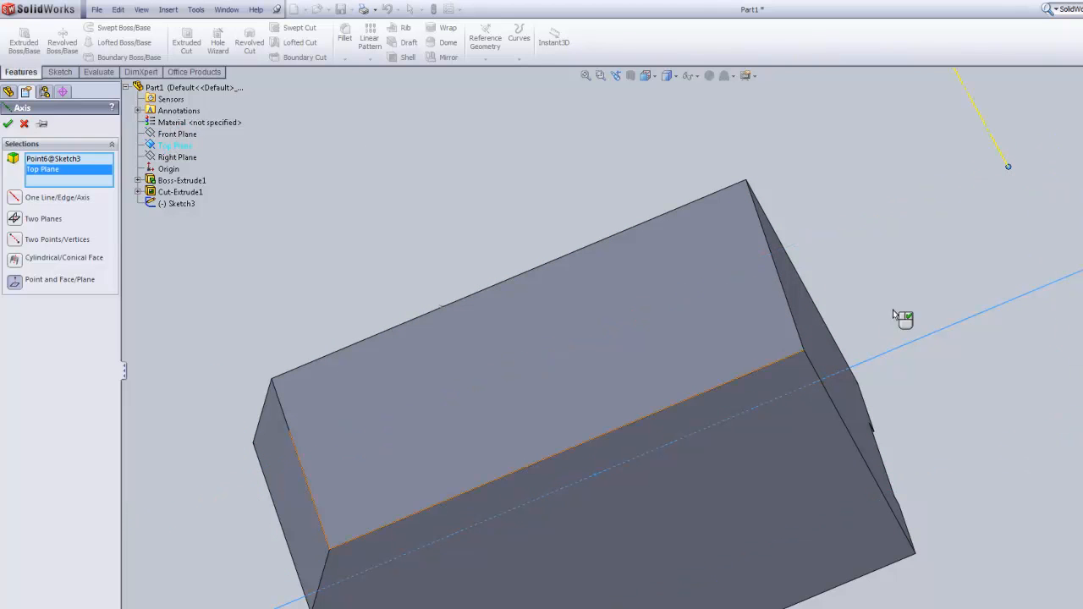
scroll(909, 308, up, 1)
mouse_move(950, 407)
middle_down()
mouse_move(846, 290)
mouse_move(844, 226)
mouse_move(991, 211)
middle_up()
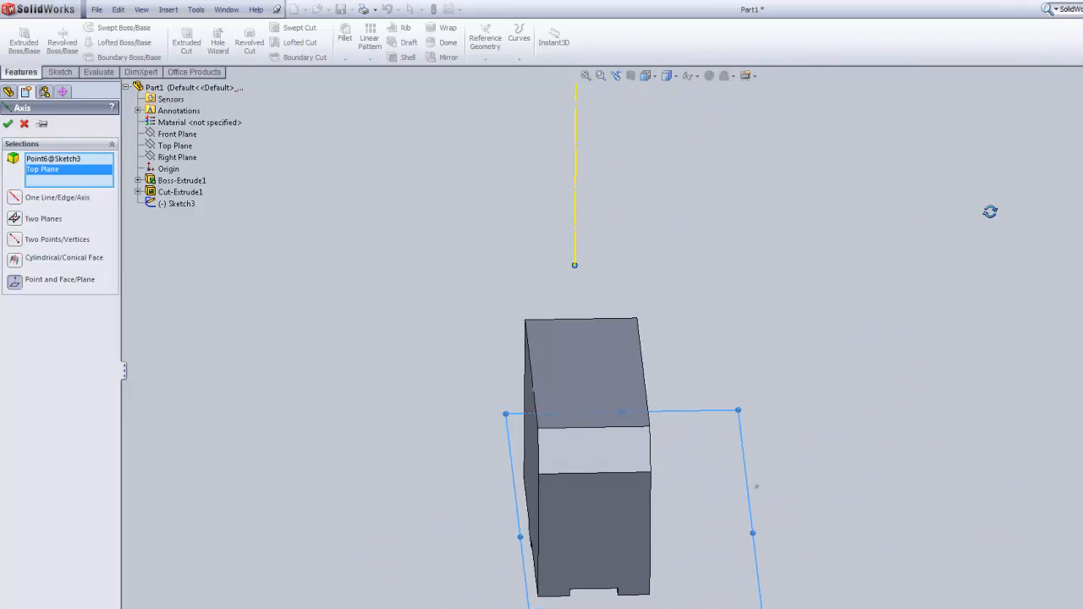
mouse_move(694, 449)
middle_down()
mouse_move(737, 350)
mouse_move(810, 341)
mouse_move(905, 403)
middle_up()
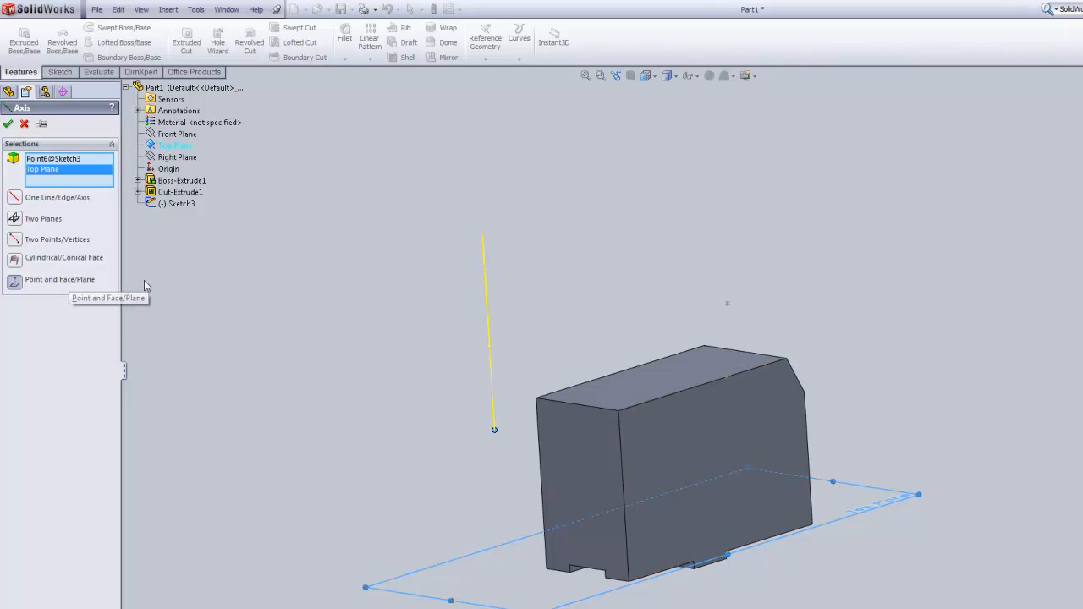
mouse_move(318, 334)
middle_down()
mouse_move(341, 305)
mouse_move(413, 320)
mouse_move(460, 353)
middle_up()
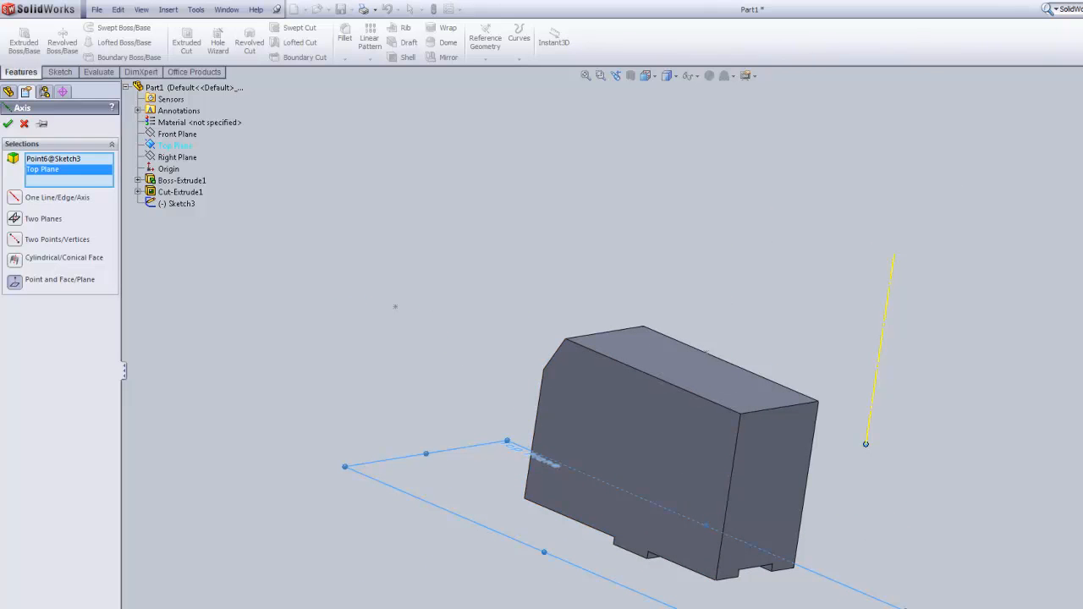
key(Return)
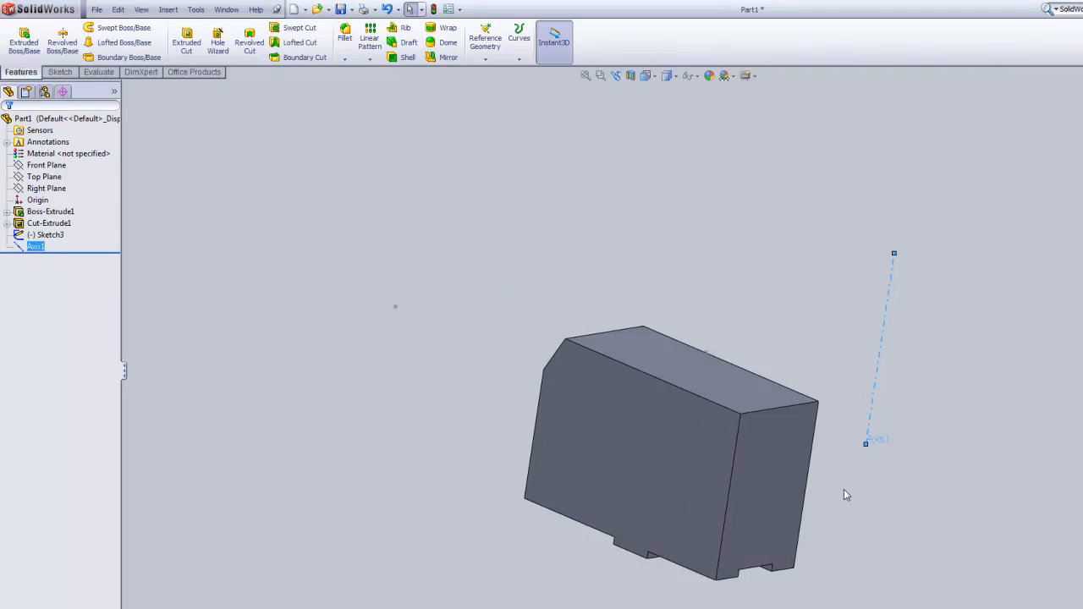
Start a revolved cut with its cross-section sketch on the Front Plane and view it from the front.
scroll(844, 495, down, 5)
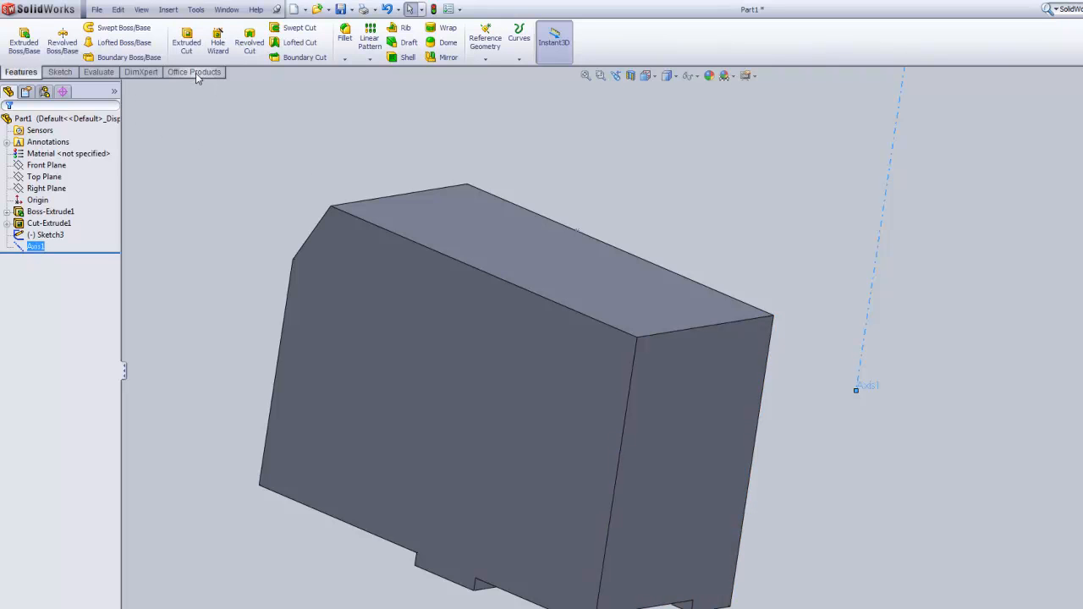
click(249, 42)
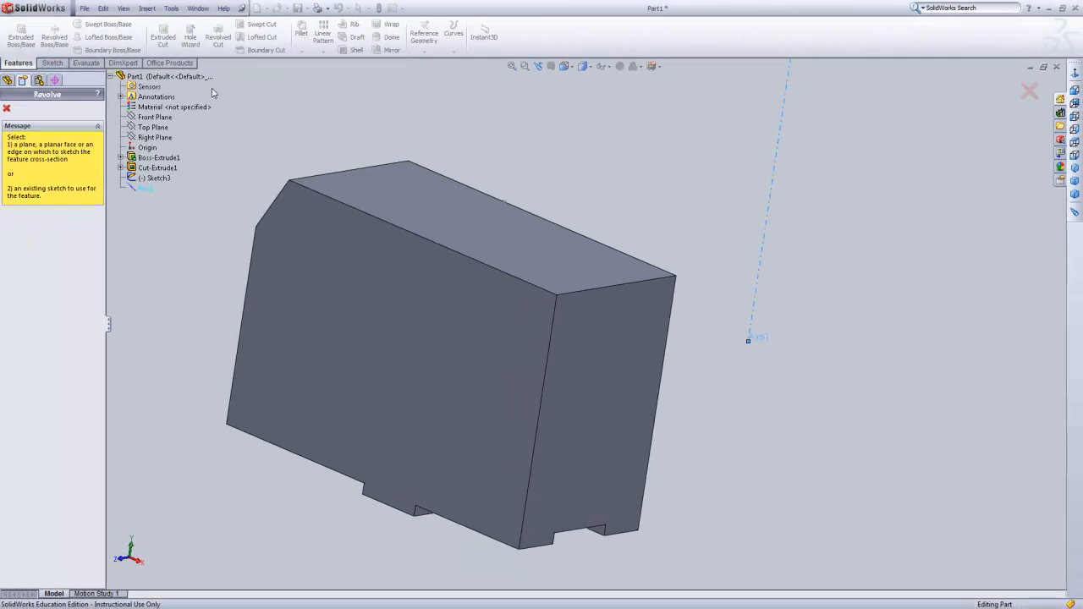
click(155, 120)
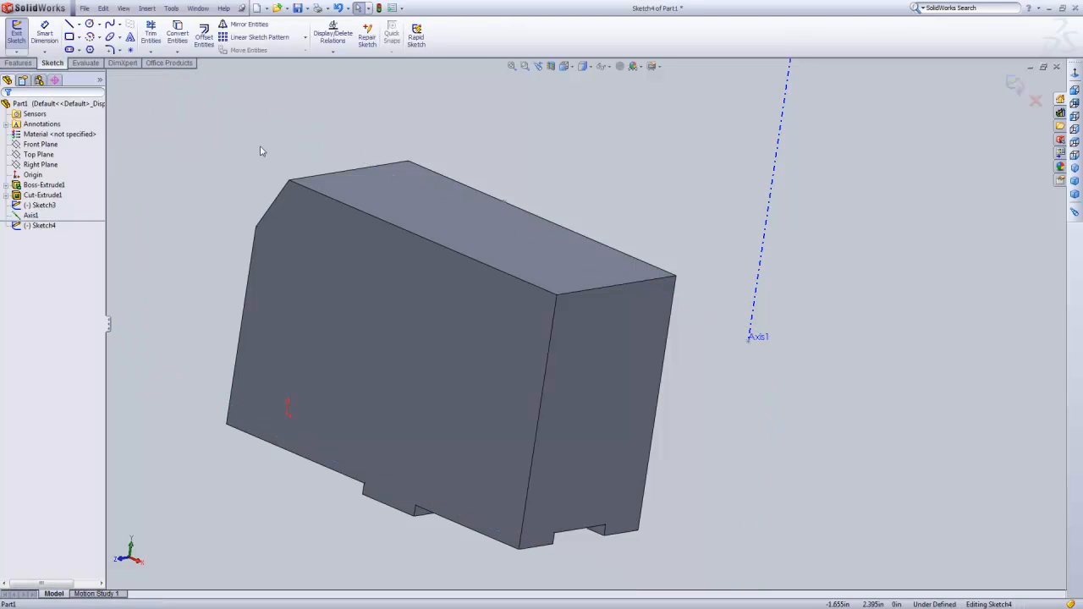
click(587, 69)
click(569, 67)
click(618, 105)
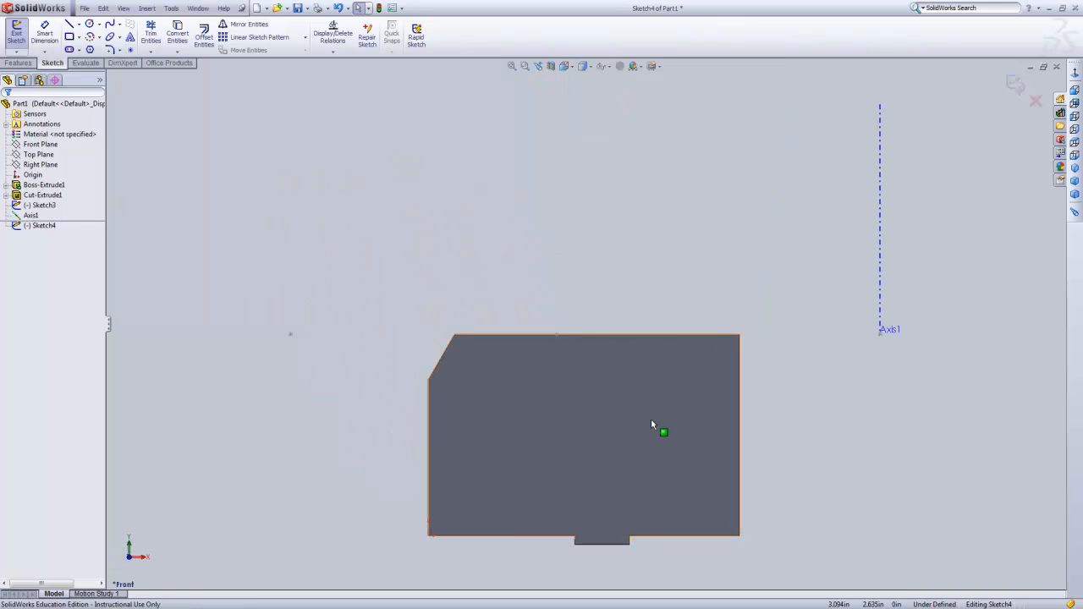
Sketch a vertical line about 0.58 in long down into the block from its upper edge, near the sloped corner.
scroll(651, 419, down, 1)
scroll(644, 417, down, 1)
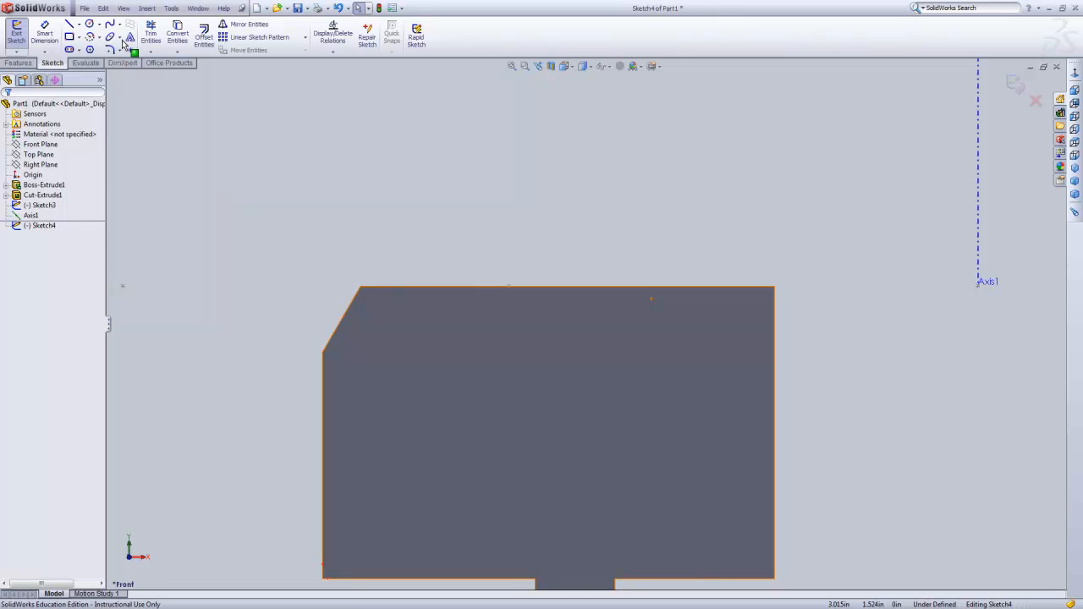
click(69, 23)
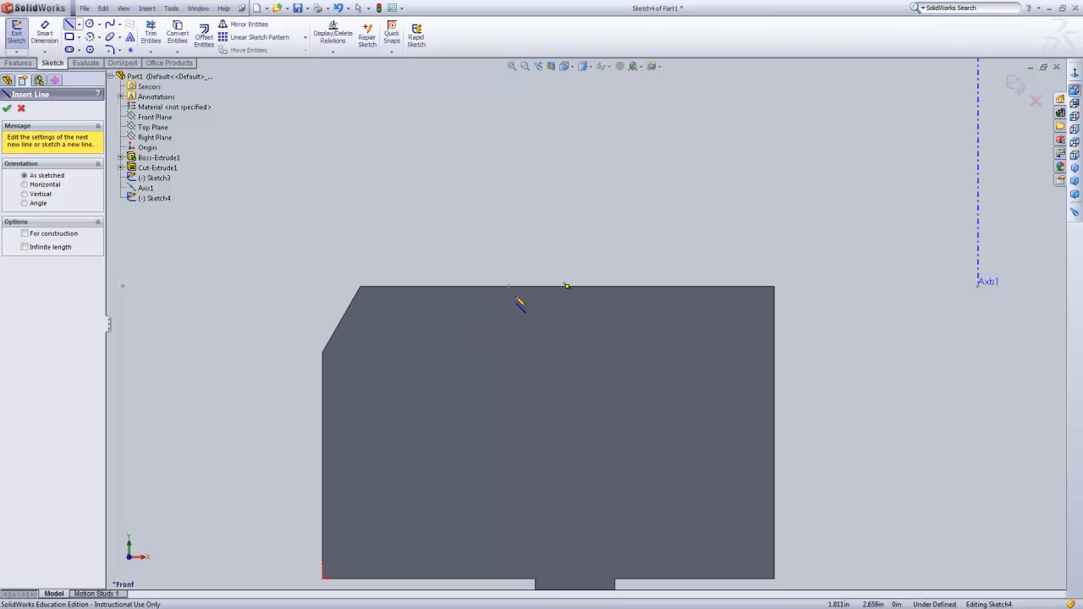
scroll(513, 298, down, 2)
click(517, 285)
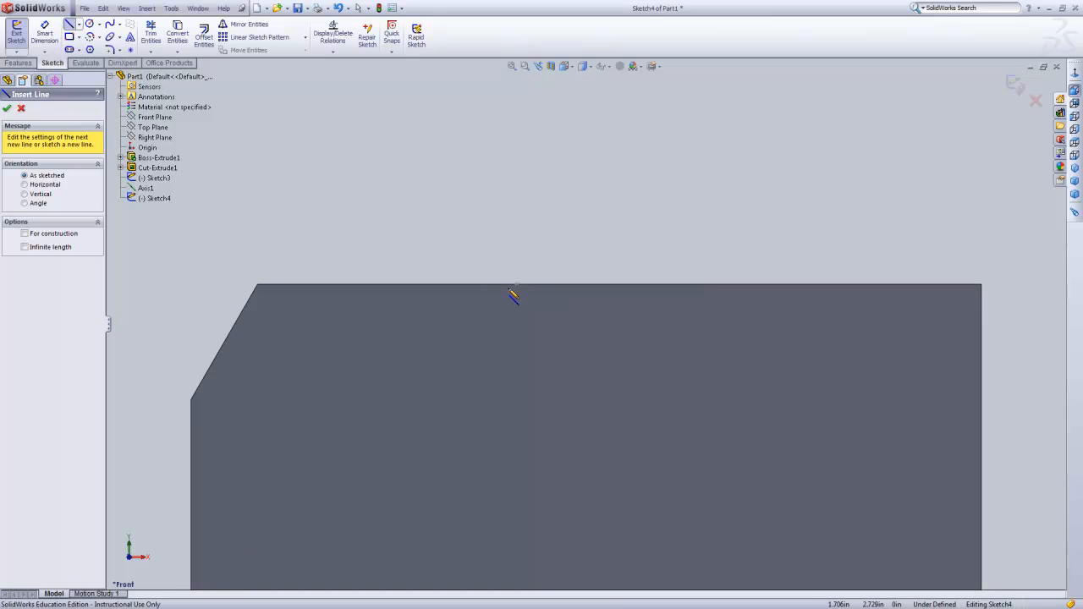
middle_drag(535, 271, 541, 295)
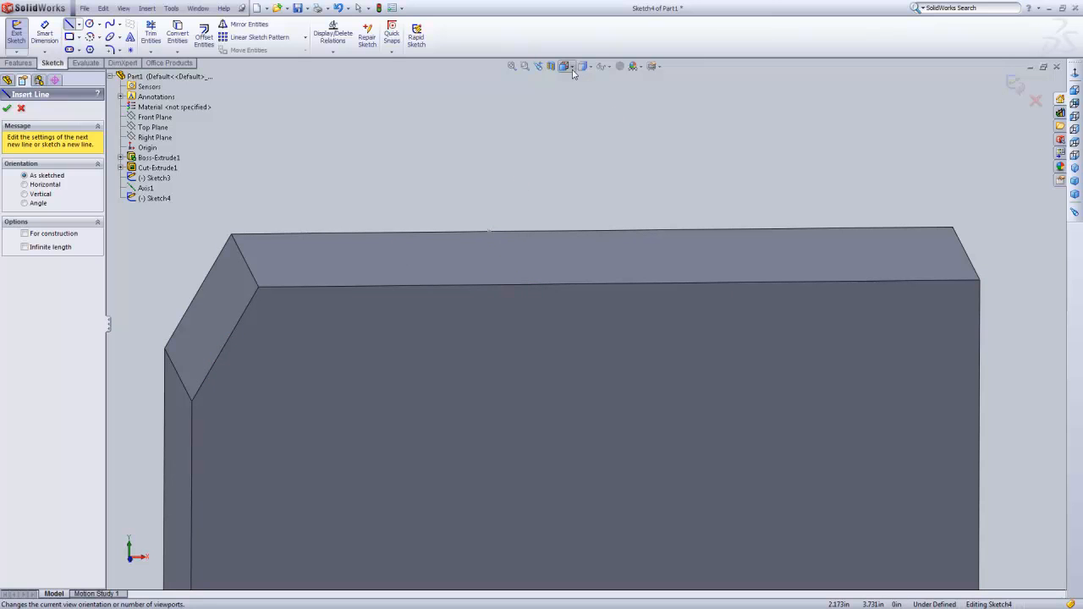
click(542, 68)
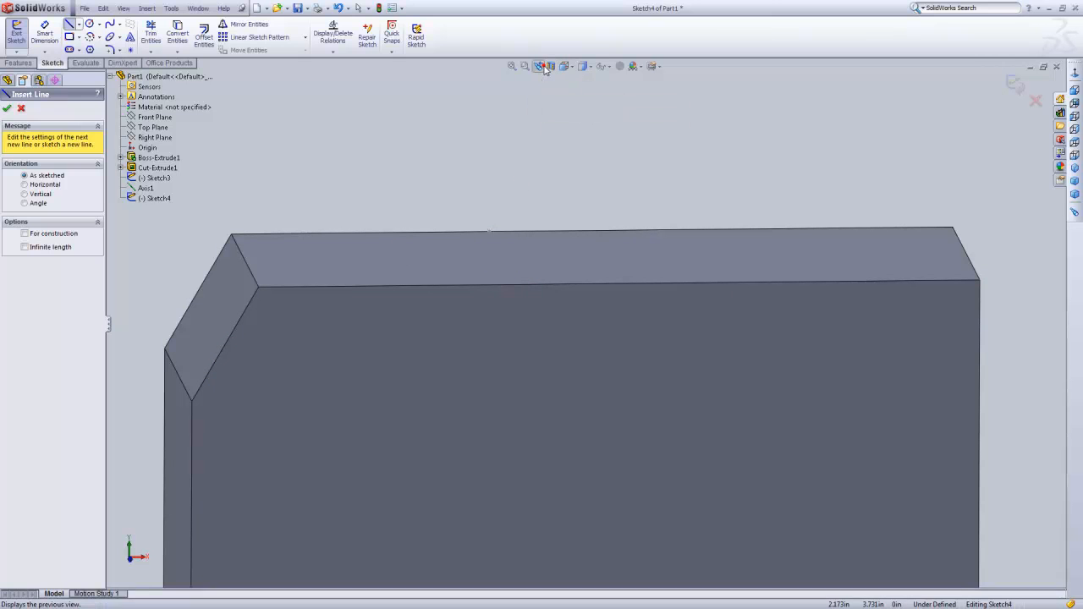
click(480, 284)
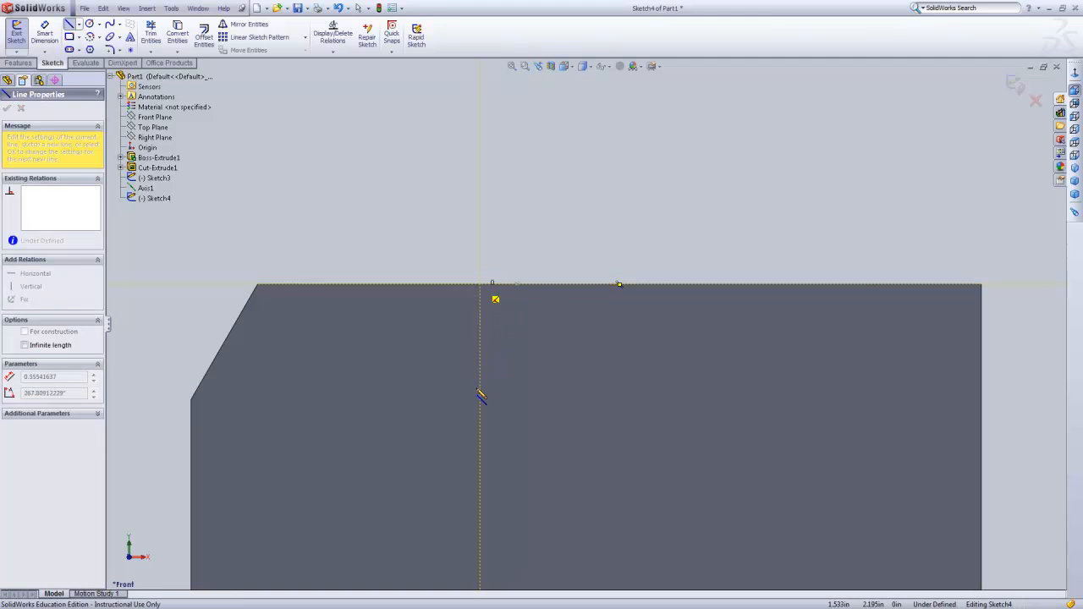
click(480, 391)
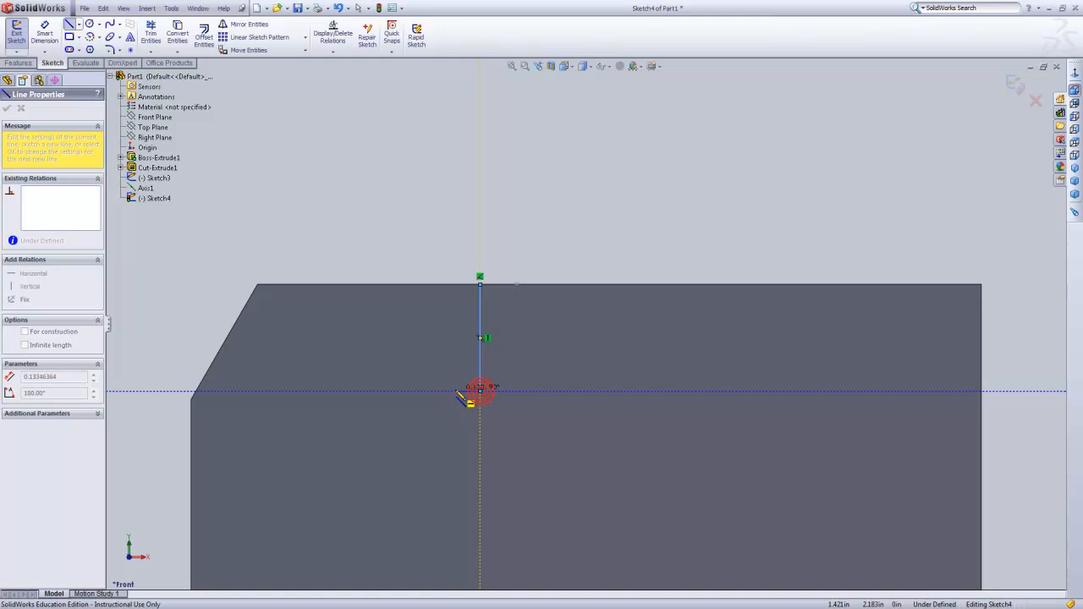
Continue the profile with a jog about 0.13 in away from the axis, a short drop, a long horizontal run toward the axis and another short drop.
click(456, 392)
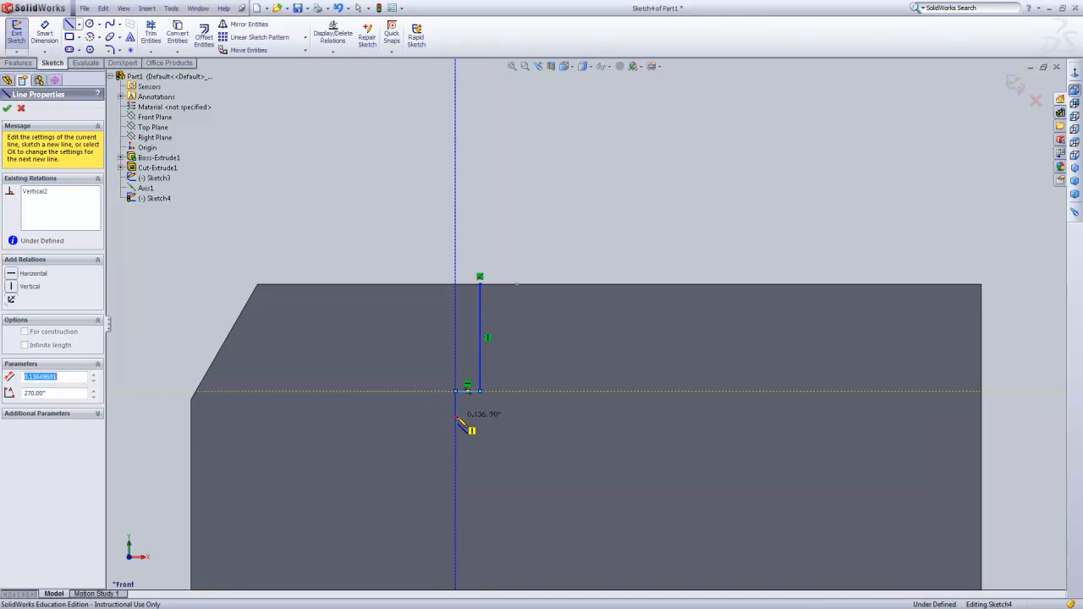
click(505, 430)
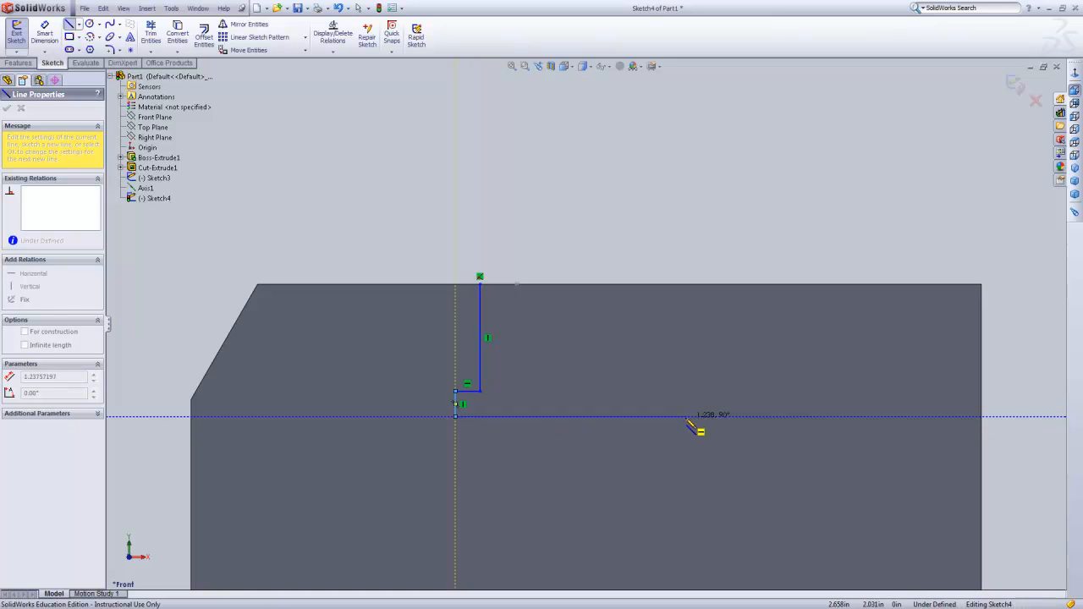
double_click(686, 417)
click(685, 418)
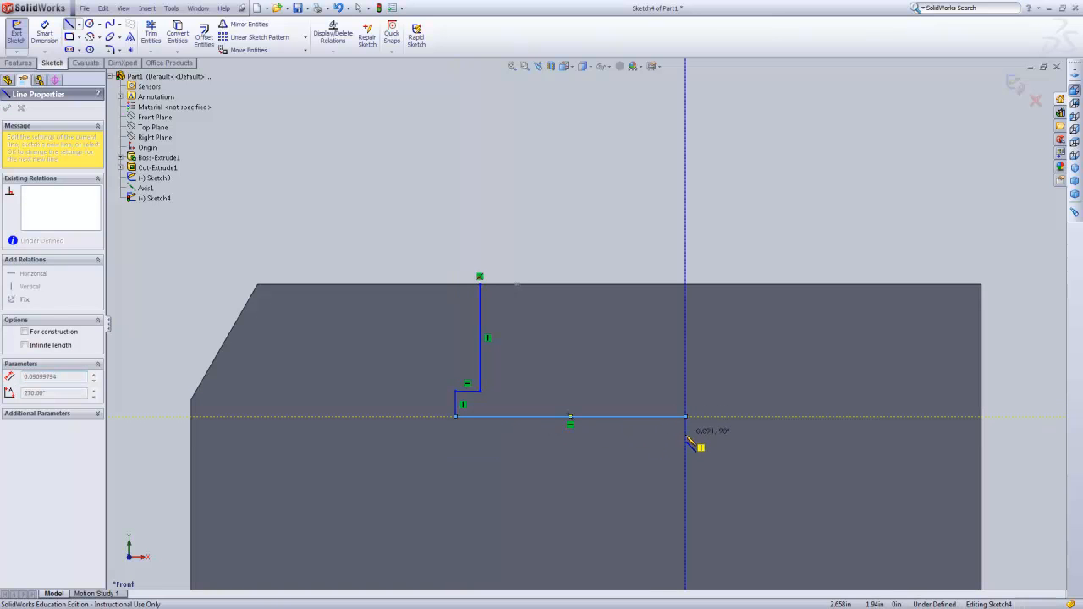
click(686, 435)
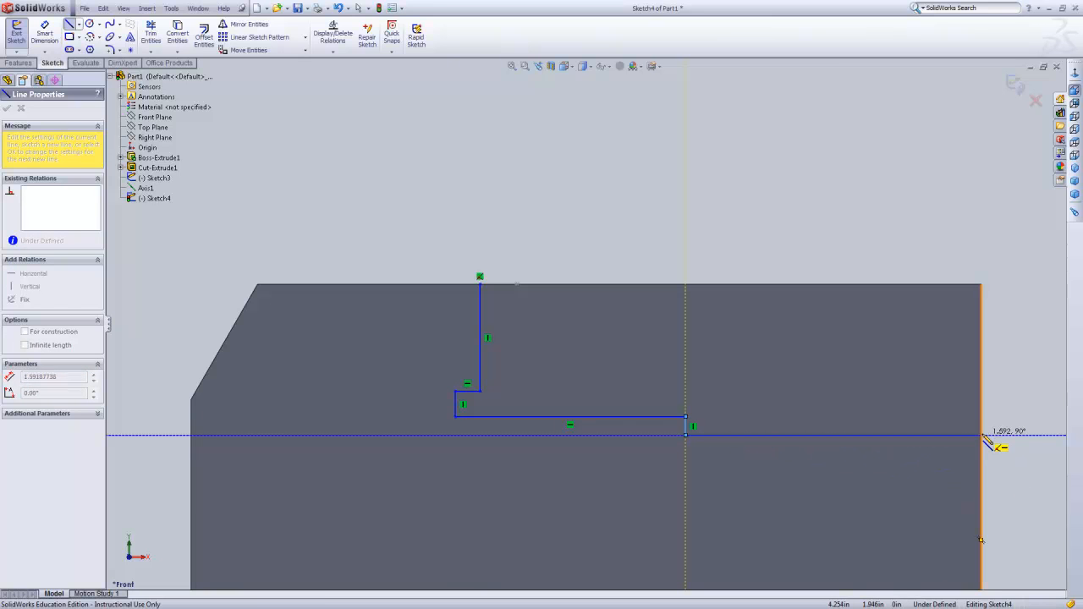
Extend the profile horizontally about 3.54 in to below the axis, run it up to the axis's lower end and close it at the starting point.
key(z)
key(z)
key(z)
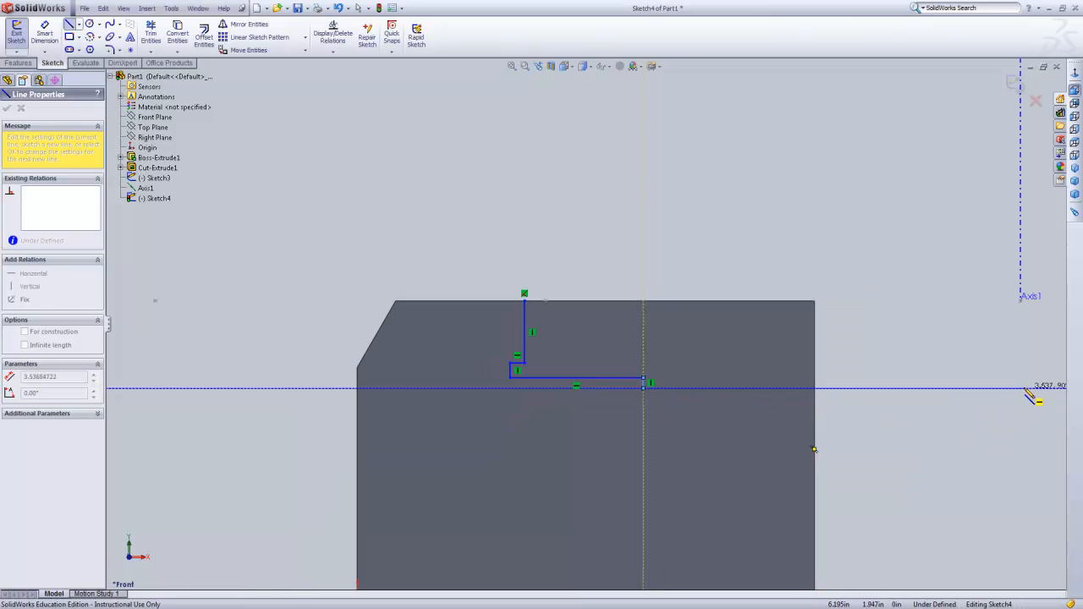
click(1022, 389)
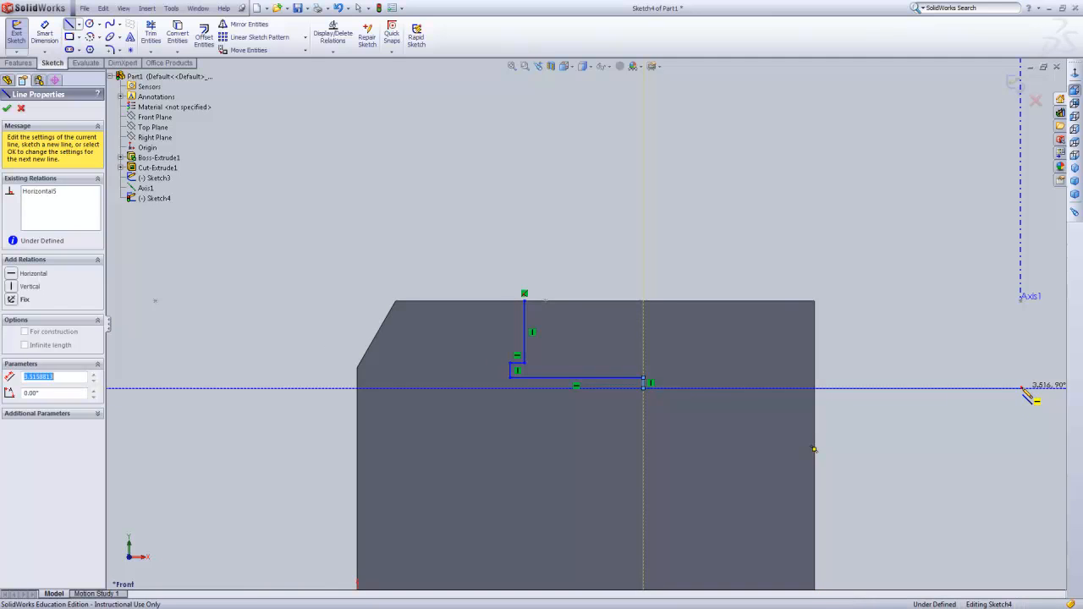
click(1021, 301)
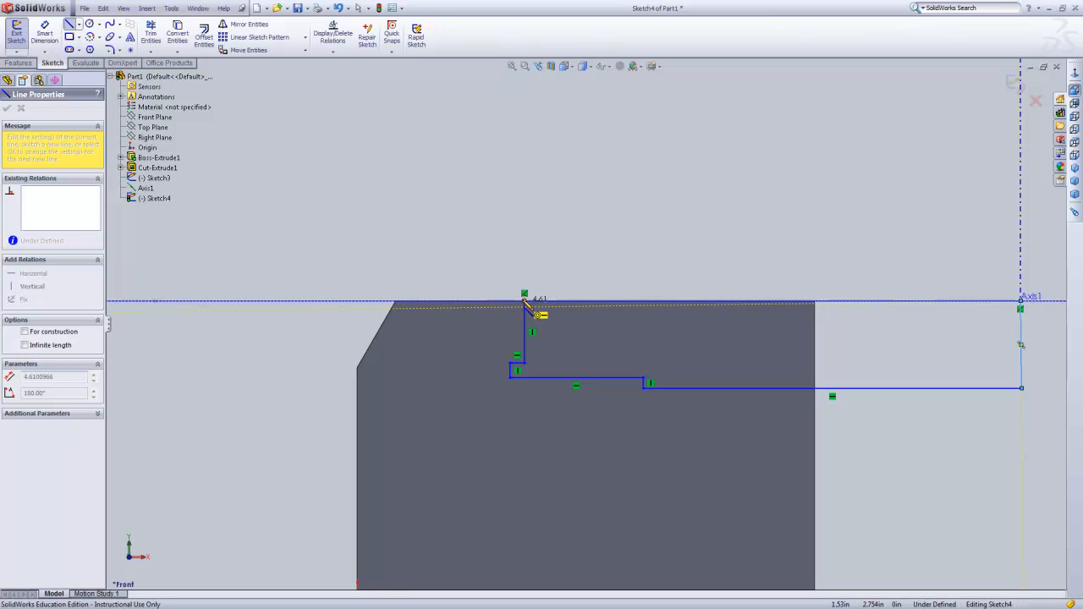
click(522, 299)
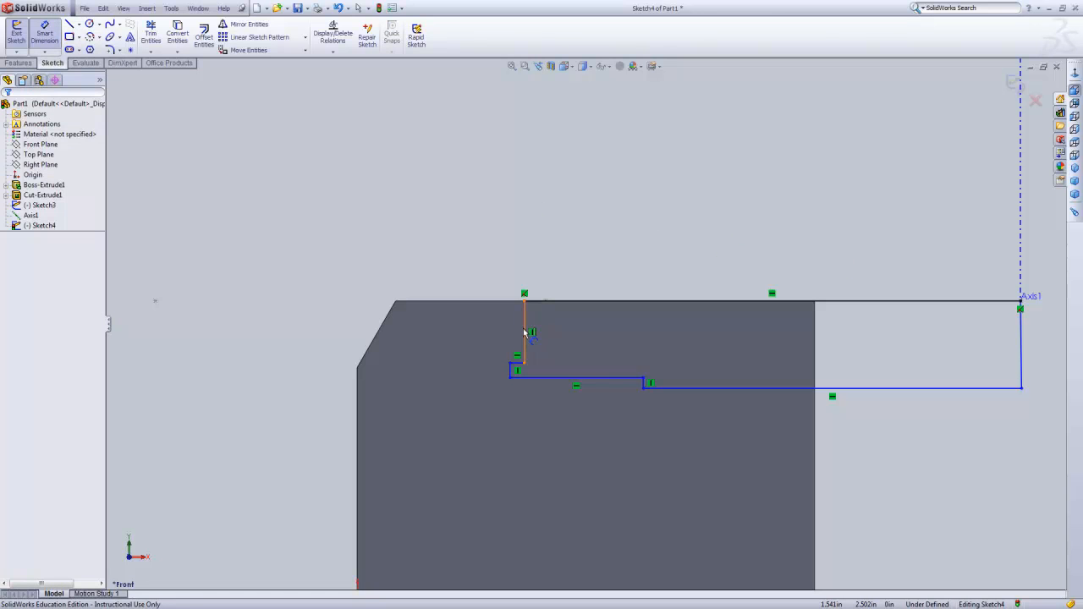
Dimension the profile's two short vertical steps as 0.31 in each.
click(598, 423)
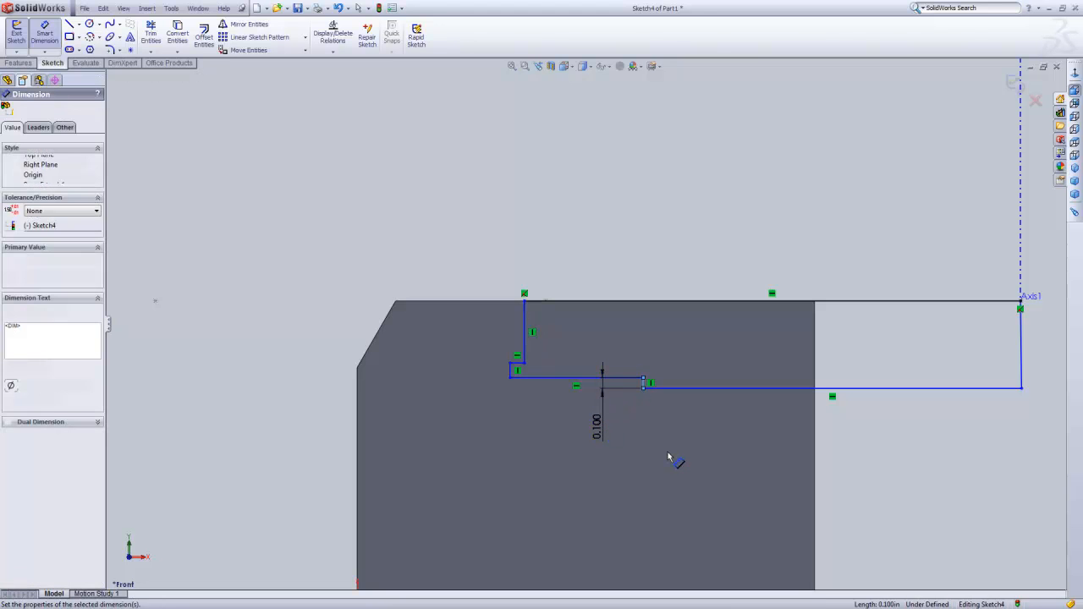
text(0.31)
key(Return)
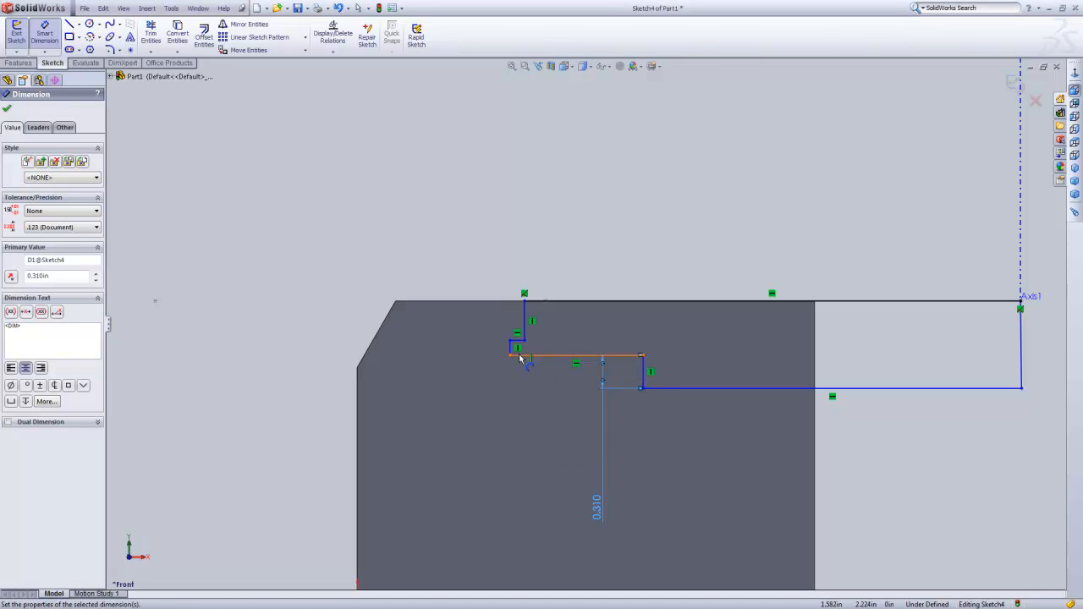
click(480, 386)
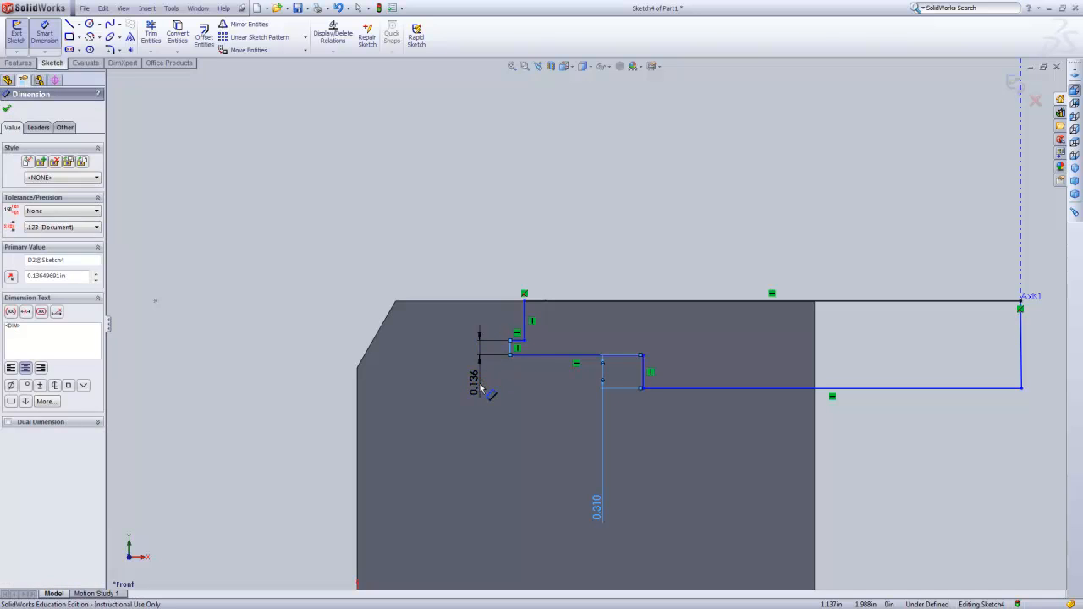
text(.31)
key(Return)
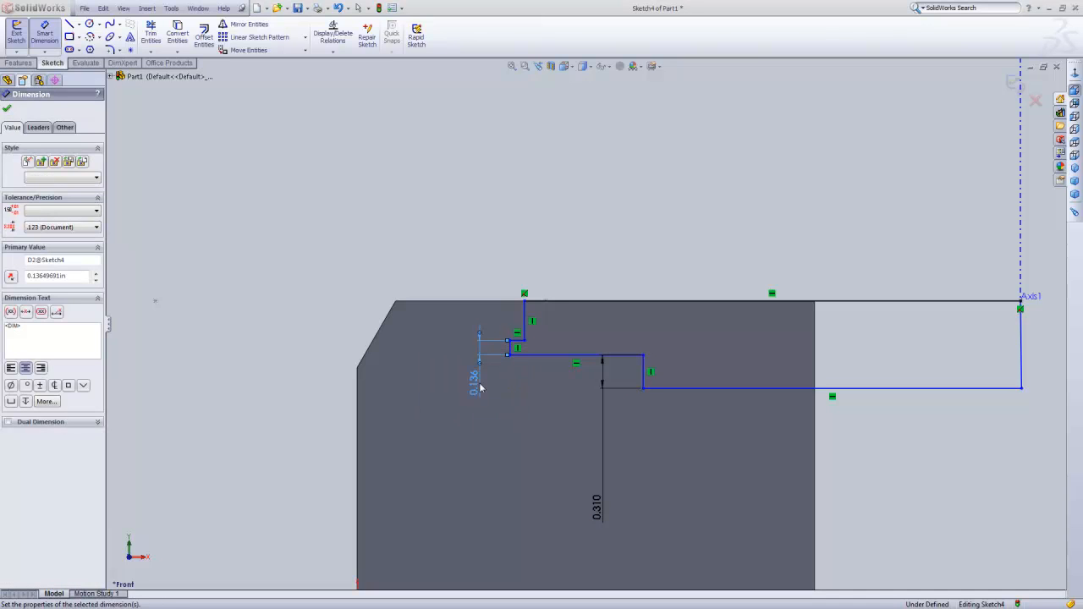
Dimension the vertical line descending from the block's upper edge as 1 in.
click(530, 312)
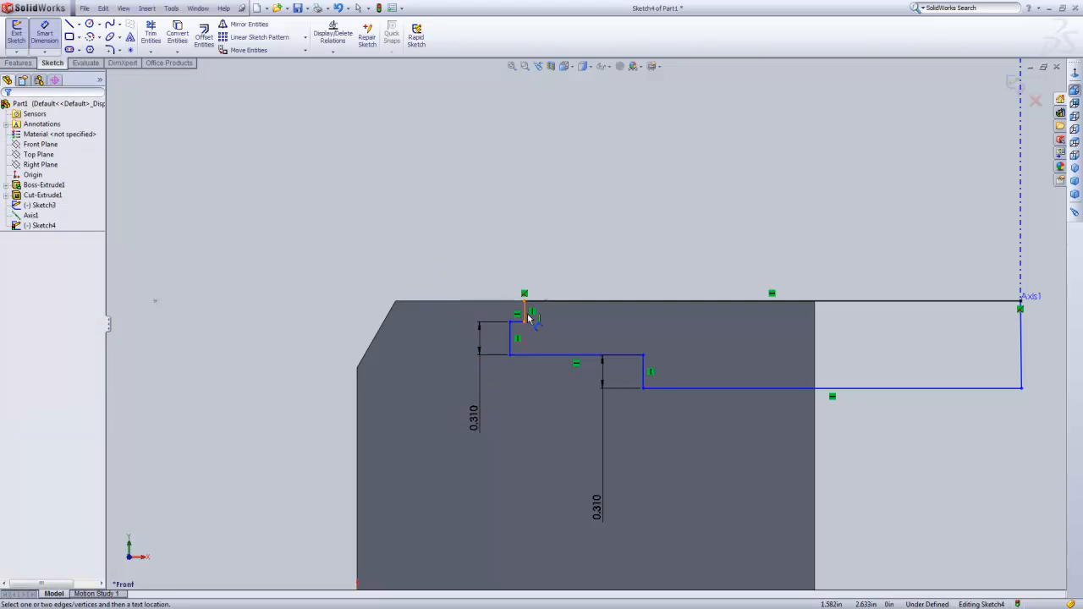
click(525, 313)
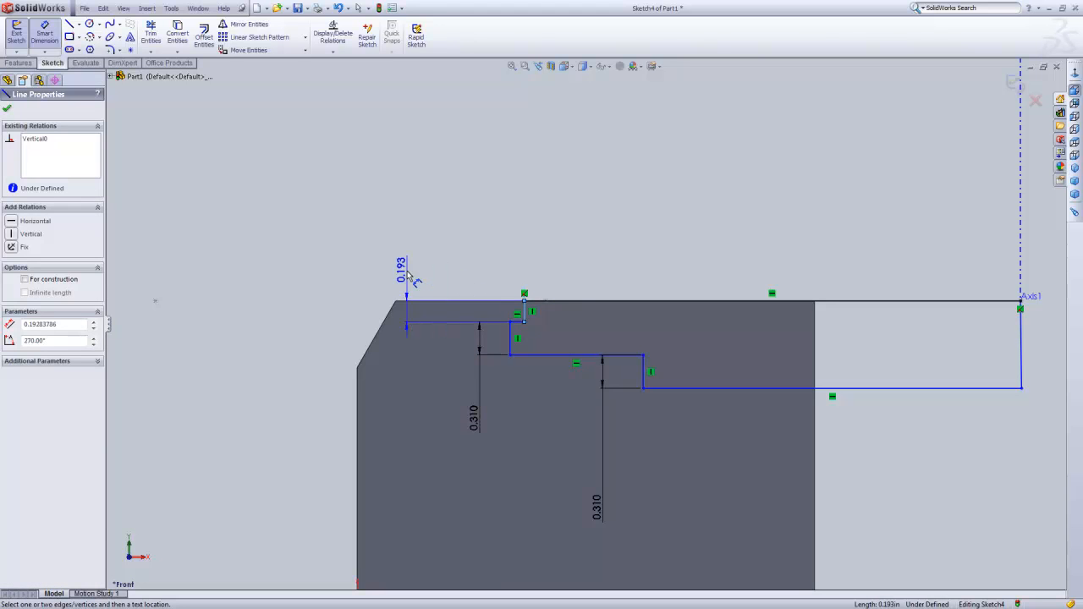
click(407, 271)
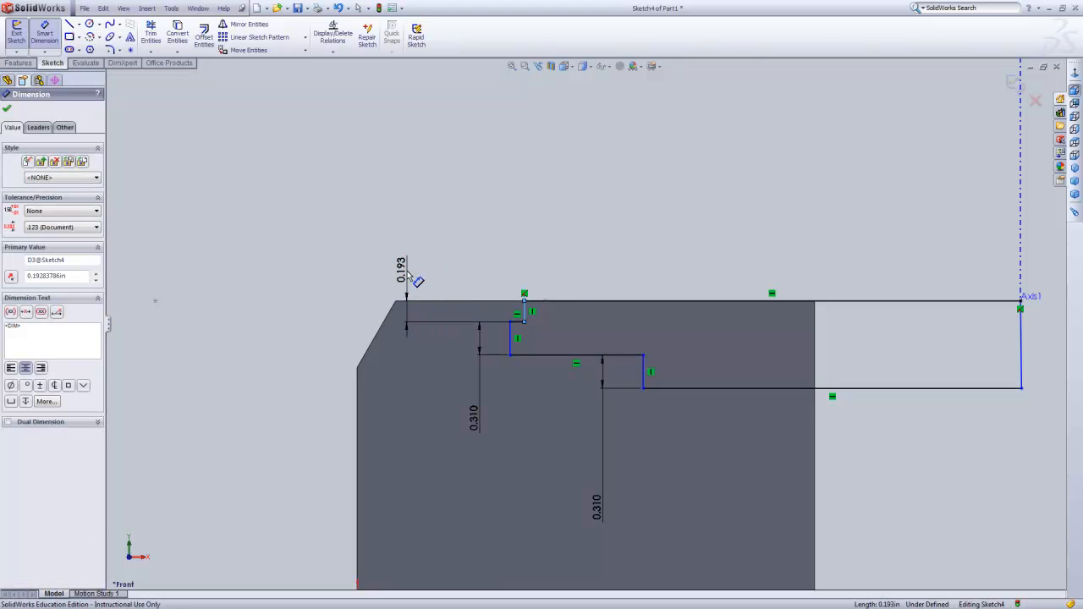
text(1)
key(Return)
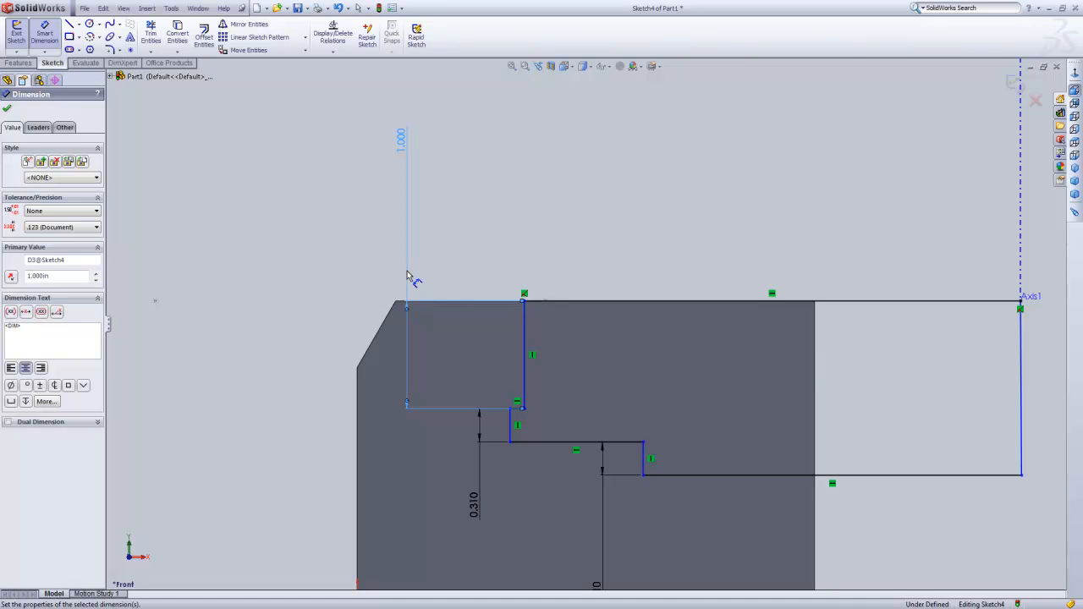
Place a dimension between the profile's end line at the axis and its upper vertical line, above the block.
click(1024, 347)
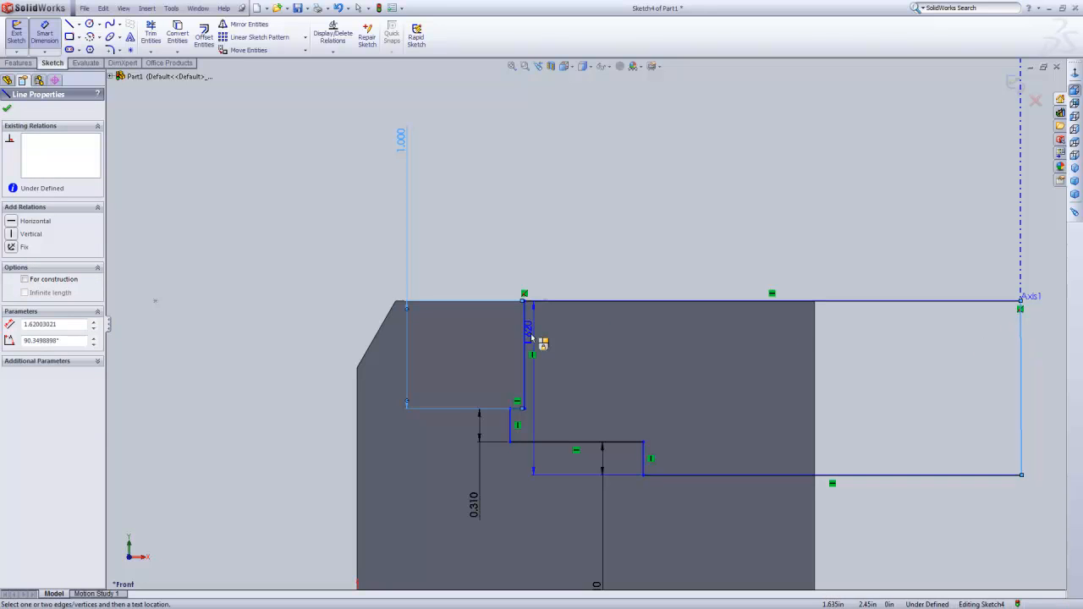
click(525, 339)
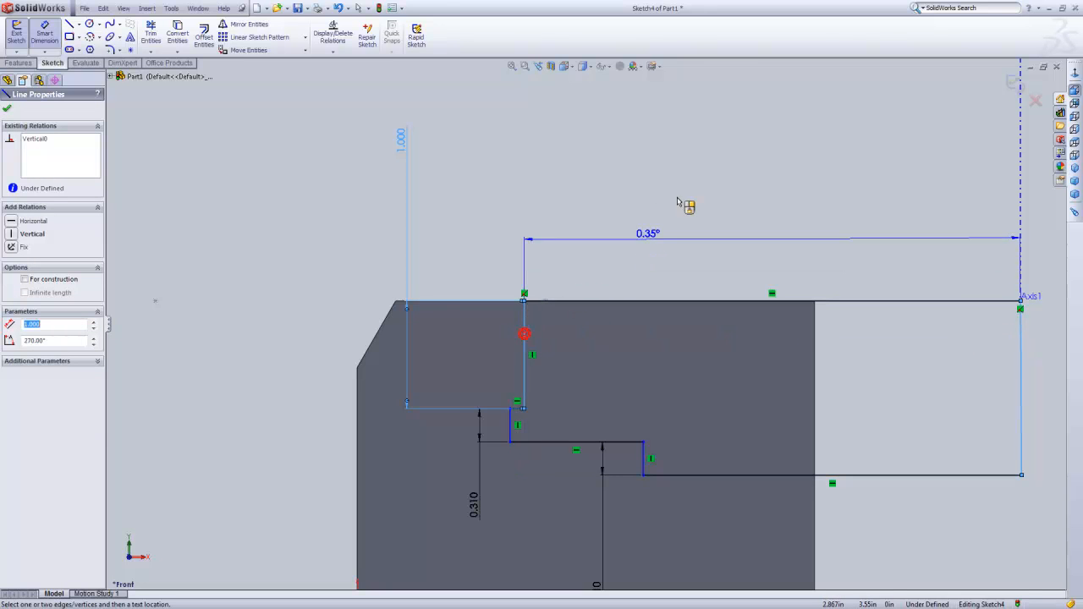
click(714, 188)
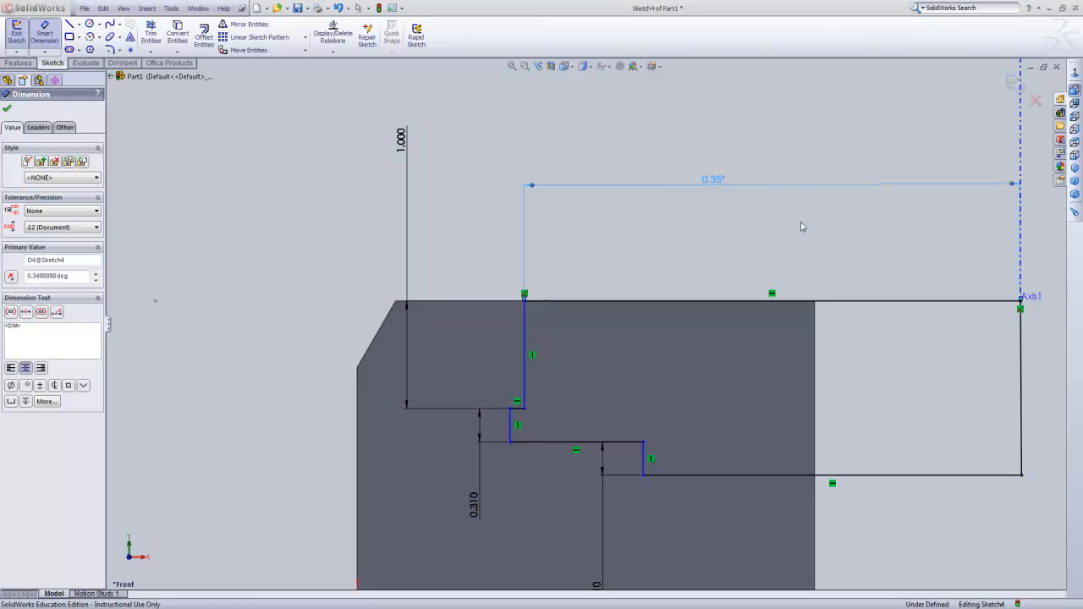
Set the angular dimension between the profile's end line and its upper vertical line to 4.5 degrees.
text(4.5)
key(Return)
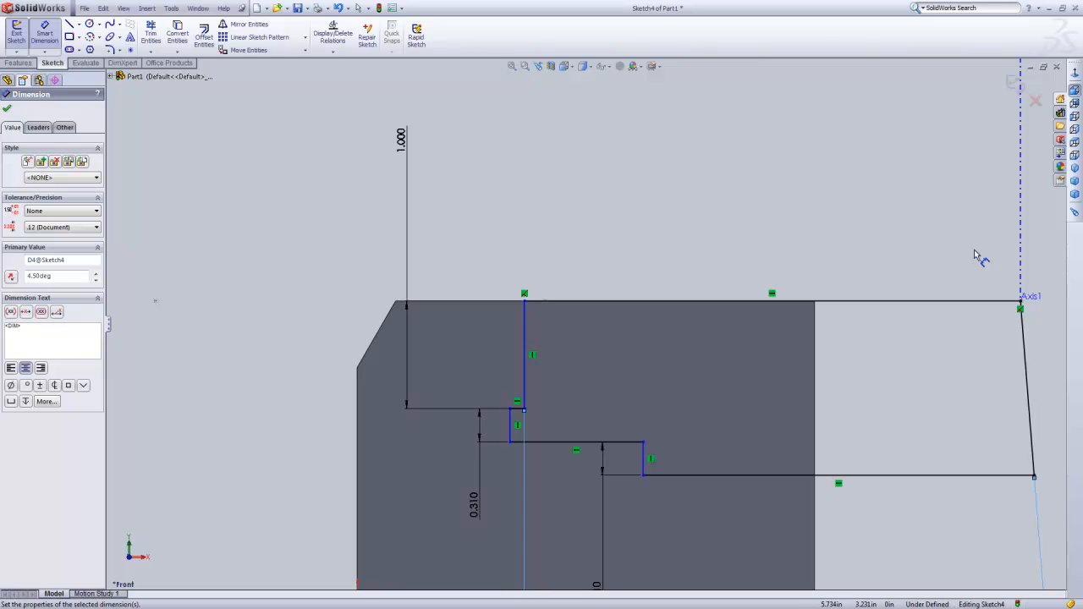
key(Escape)
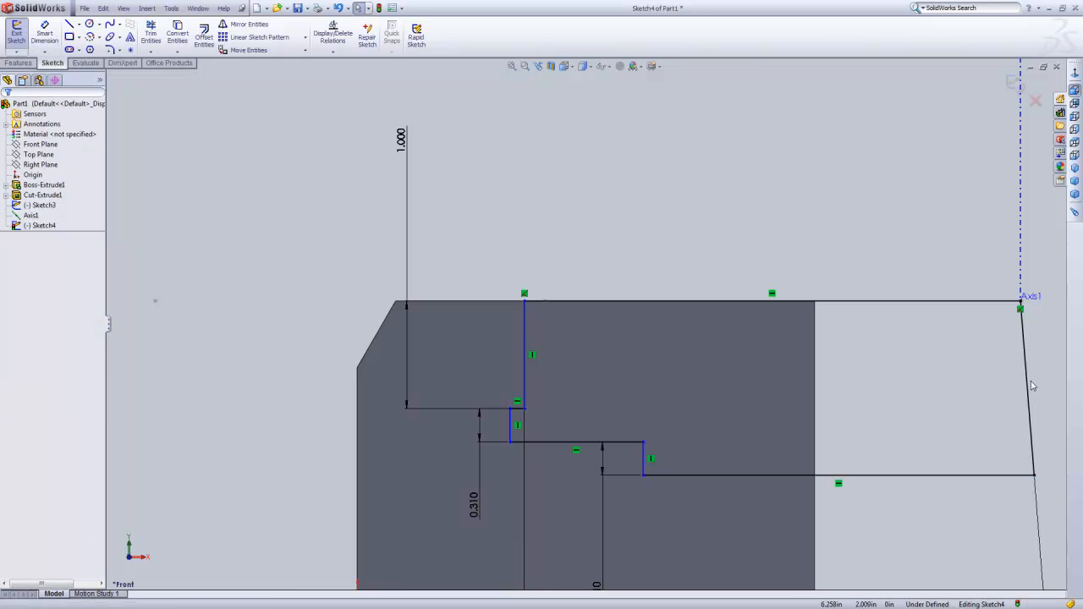
Make the profile's end line collinear with the reference axis.
click(1031, 388)
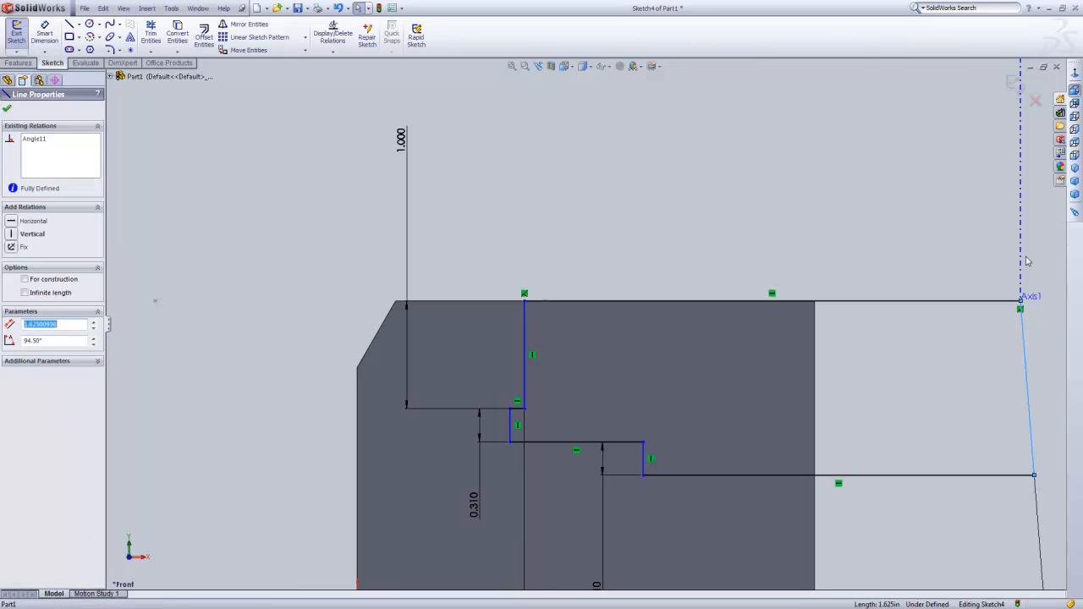
click(1022, 242)
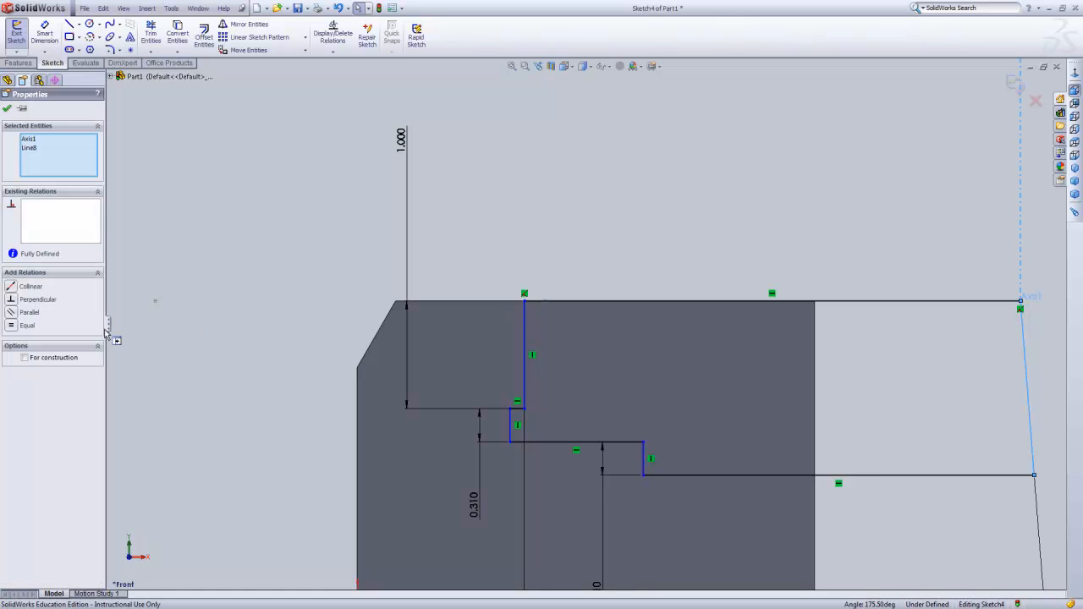
click(12, 287)
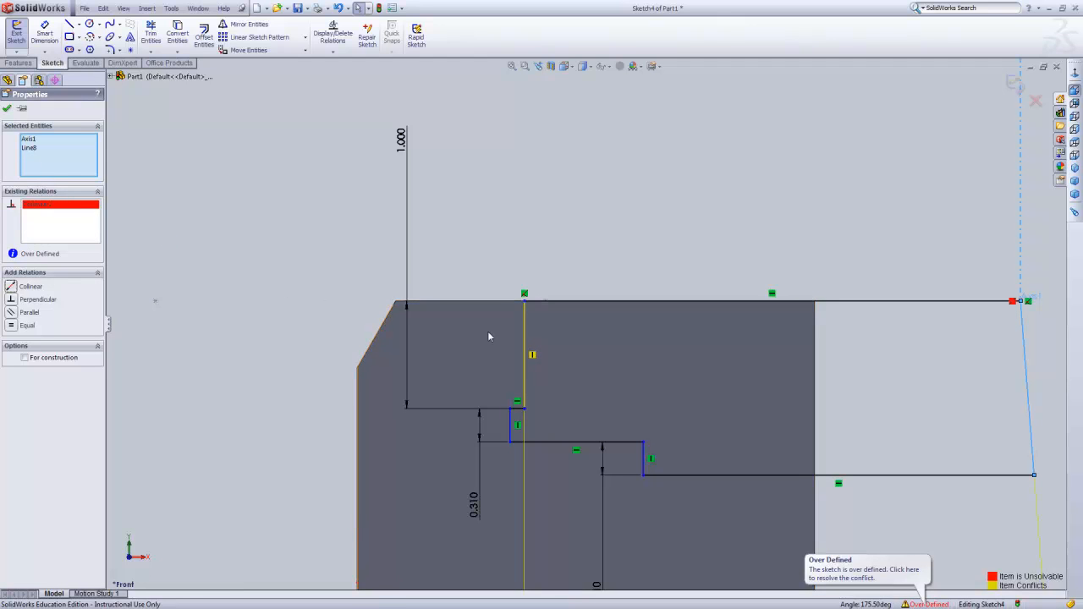
Delete the conflicting angular dimension between the profile's end line and its upper vertical line.
key(z)
key(z)
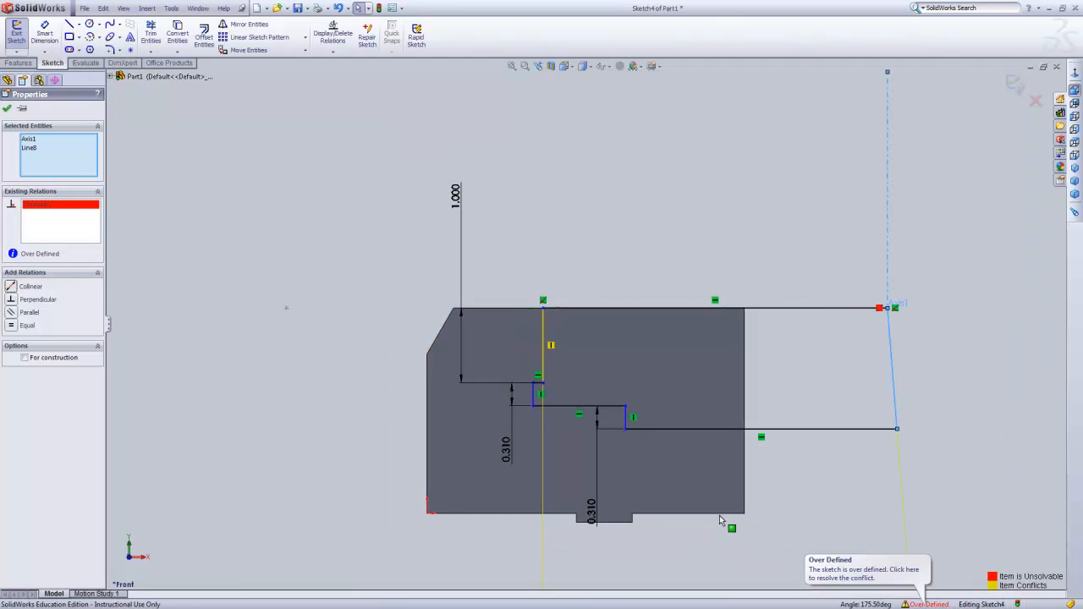
key(z)
key(z)
key(z)
key(z)
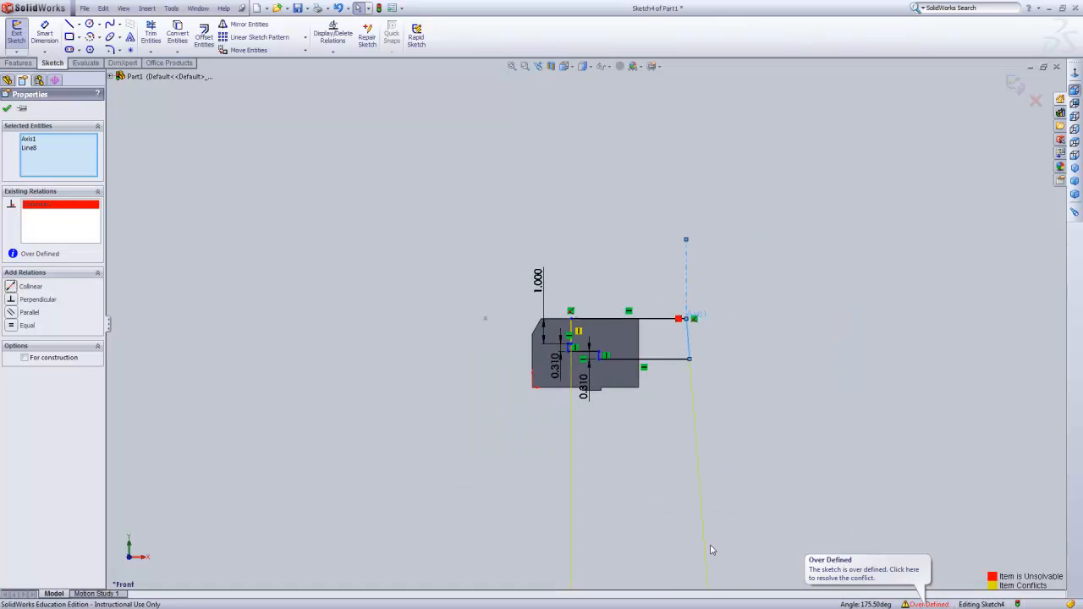
key(z)
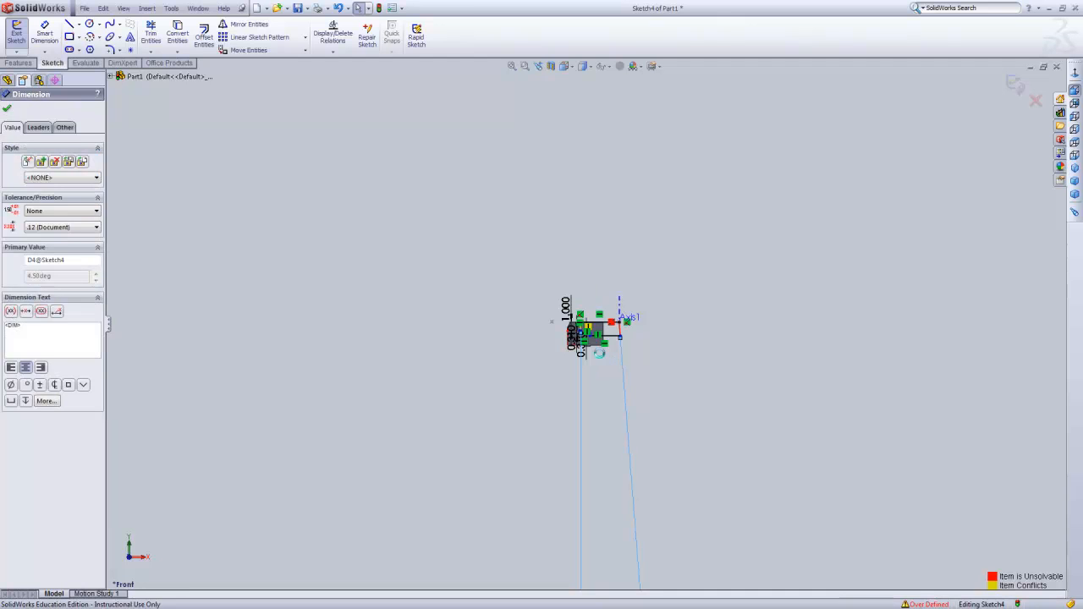
key(Delete)
Dimension the horizontal distance from the profile's upper vertical line to its end line at the axis as 4.5 in, above the block.
scroll(601, 358, up, 1)
scroll(603, 347, down, 9)
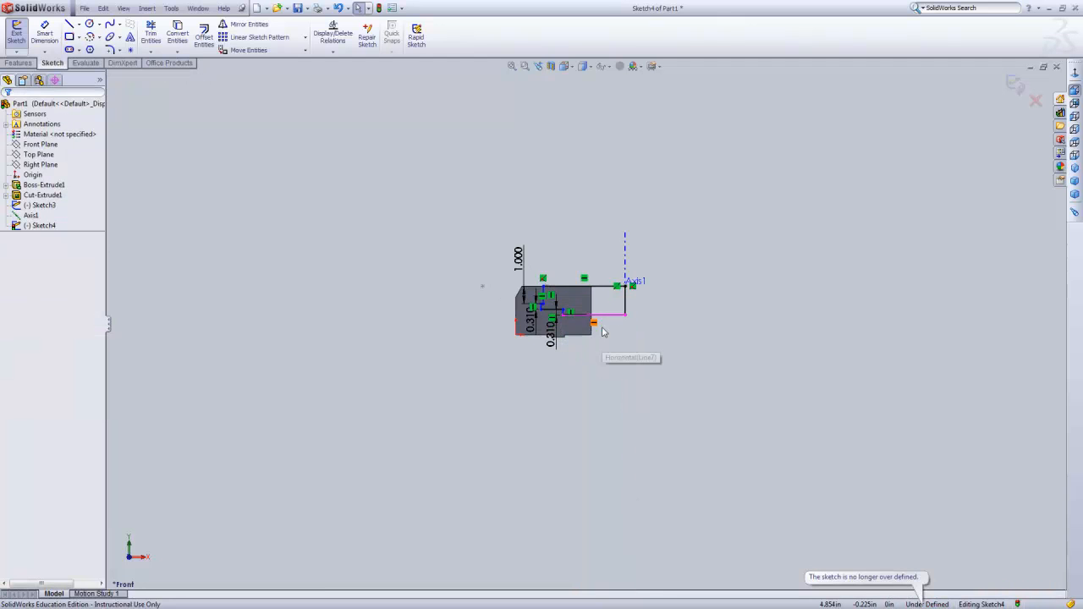
scroll(555, 354, down, 4)
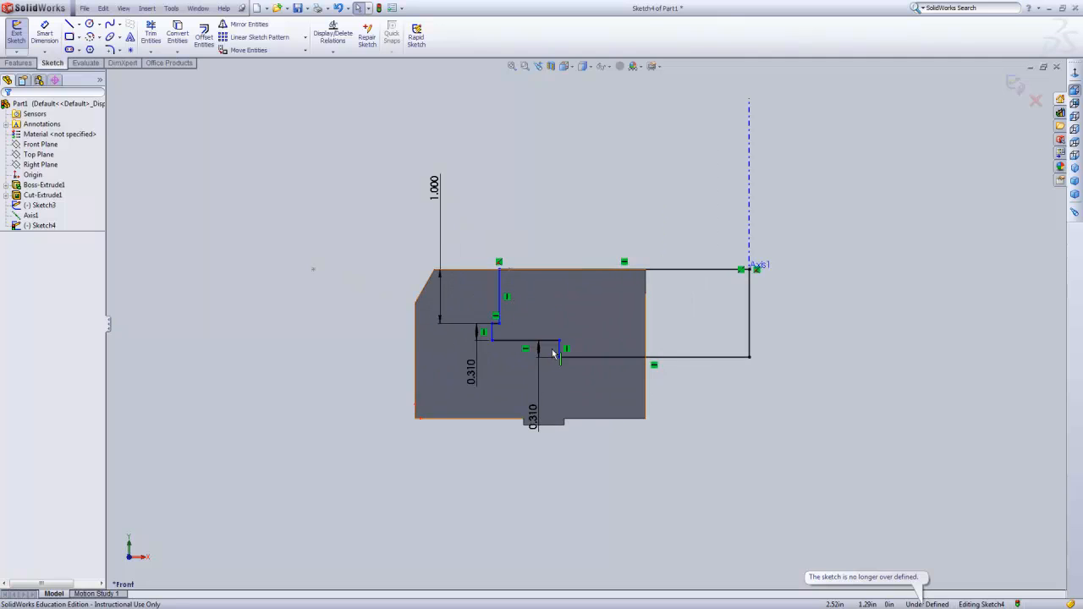
scroll(552, 354, down, 1)
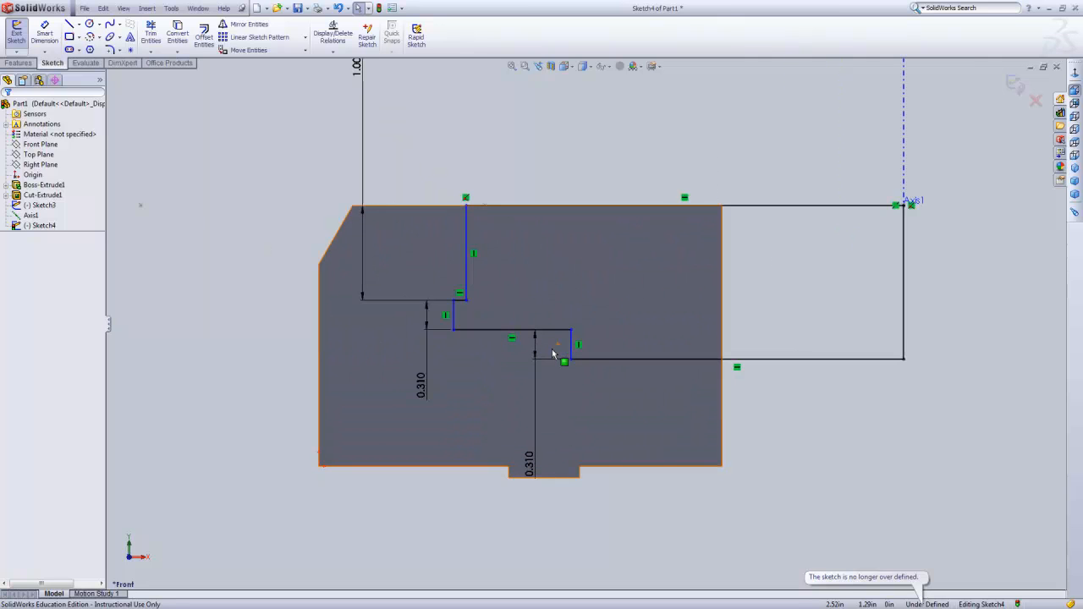
scroll(562, 358, down, 1)
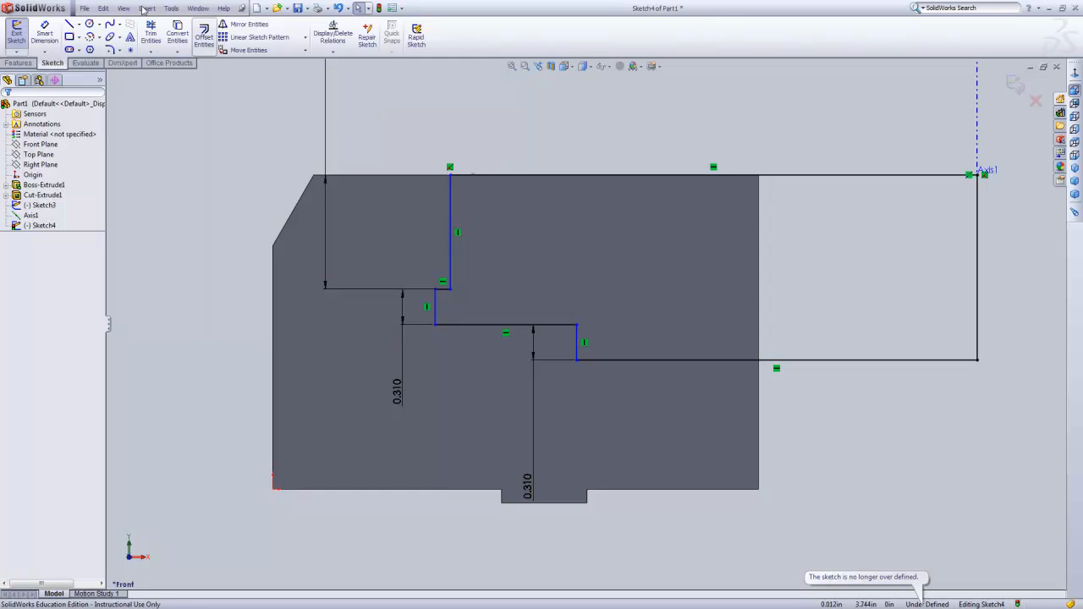
click(45, 34)
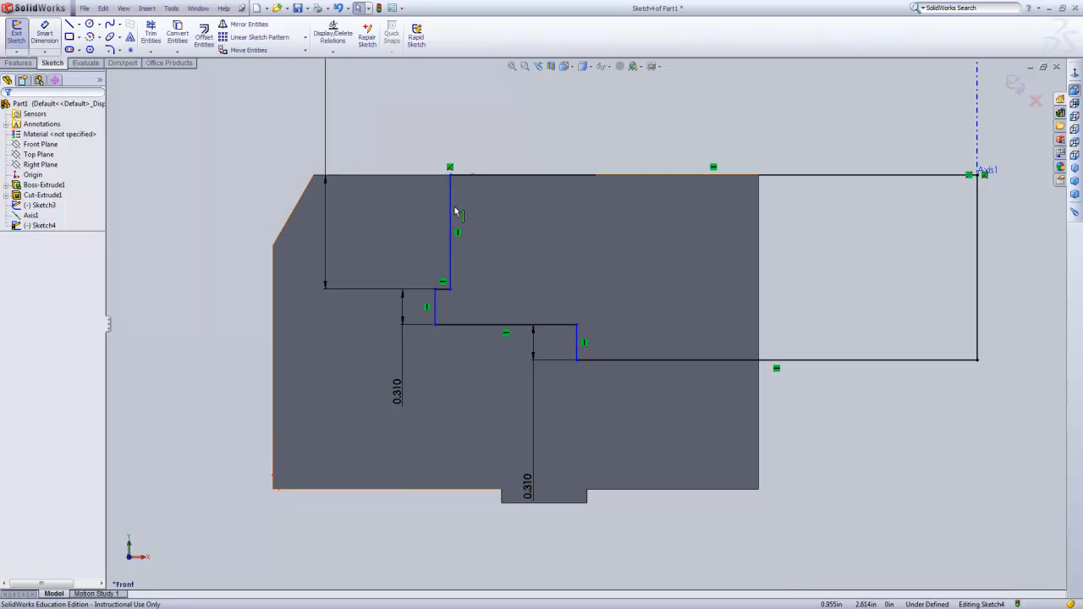
key(Escape)
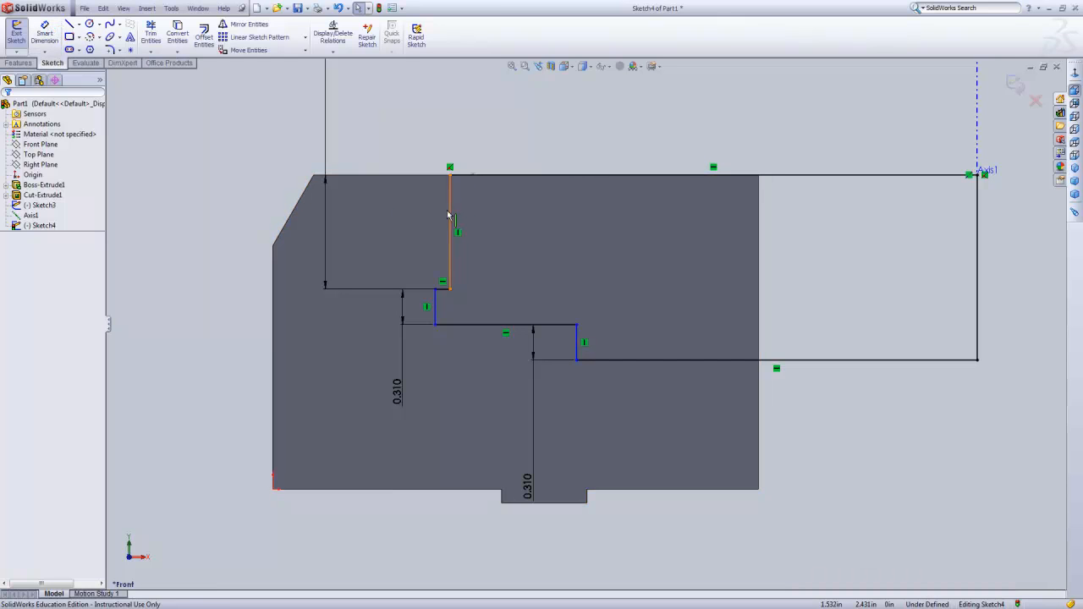
click(45, 34)
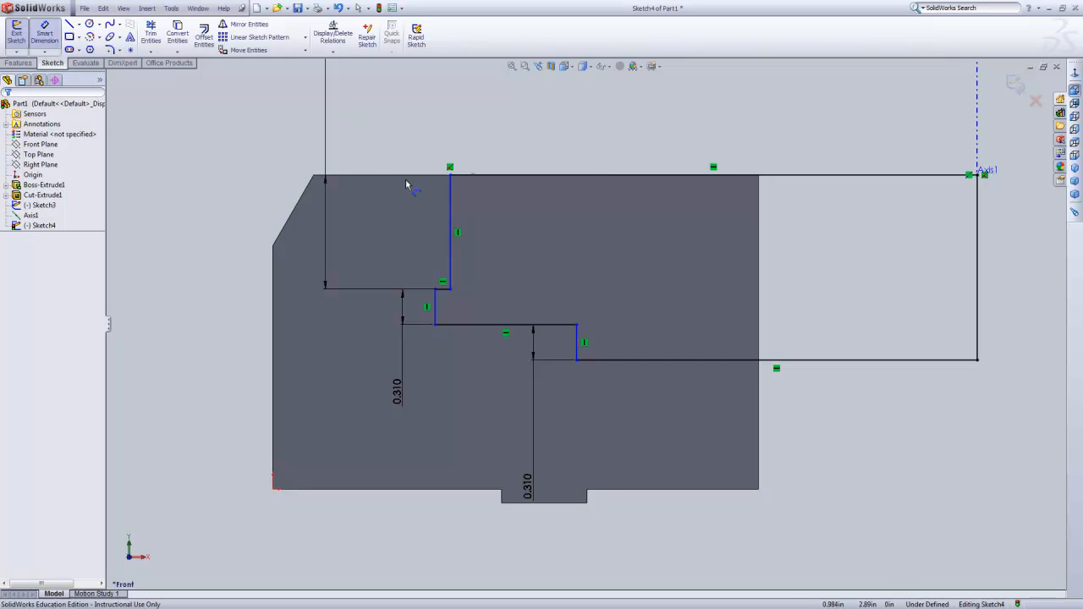
click(450, 210)
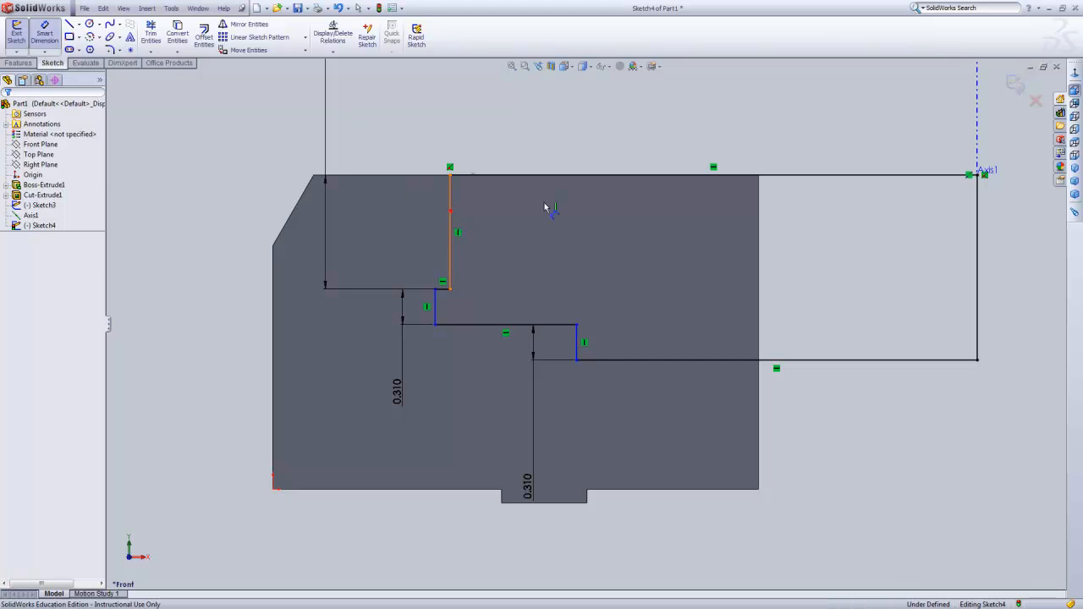
click(978, 210)
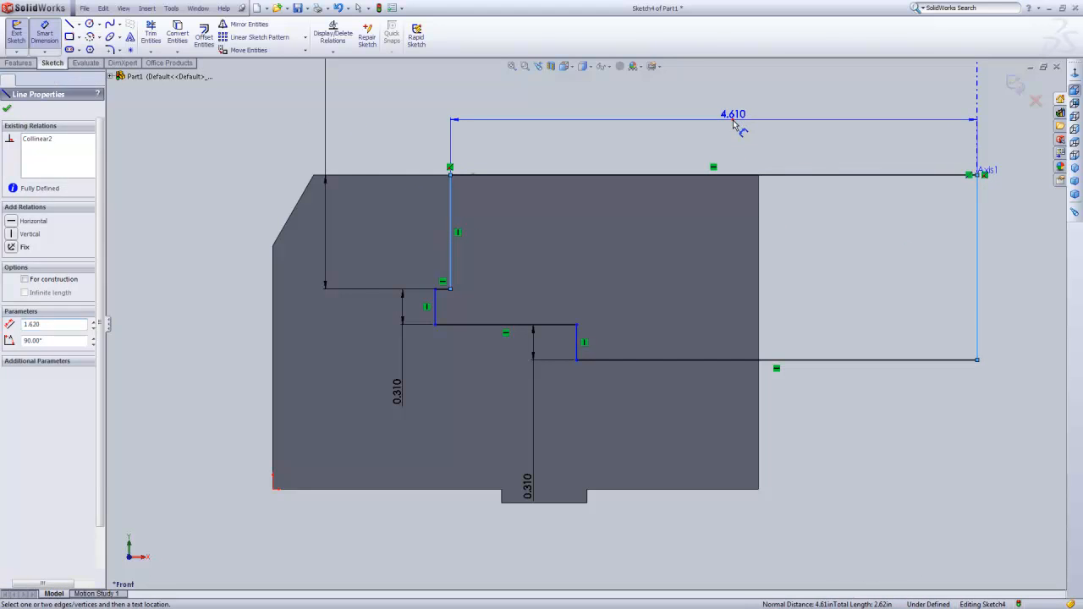
click(733, 116)
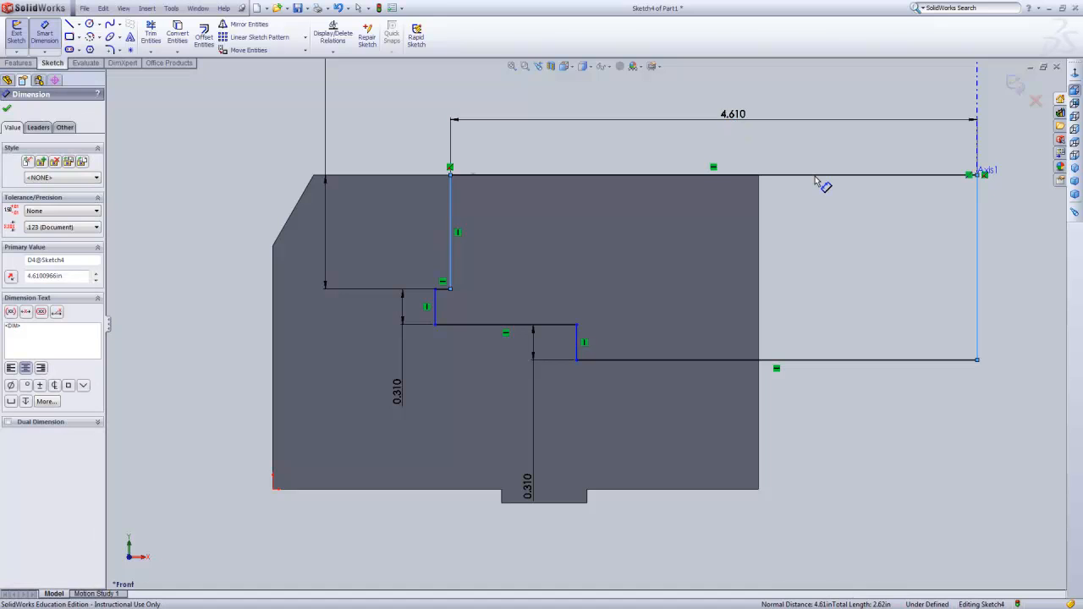
text(4.5)
key(Return)
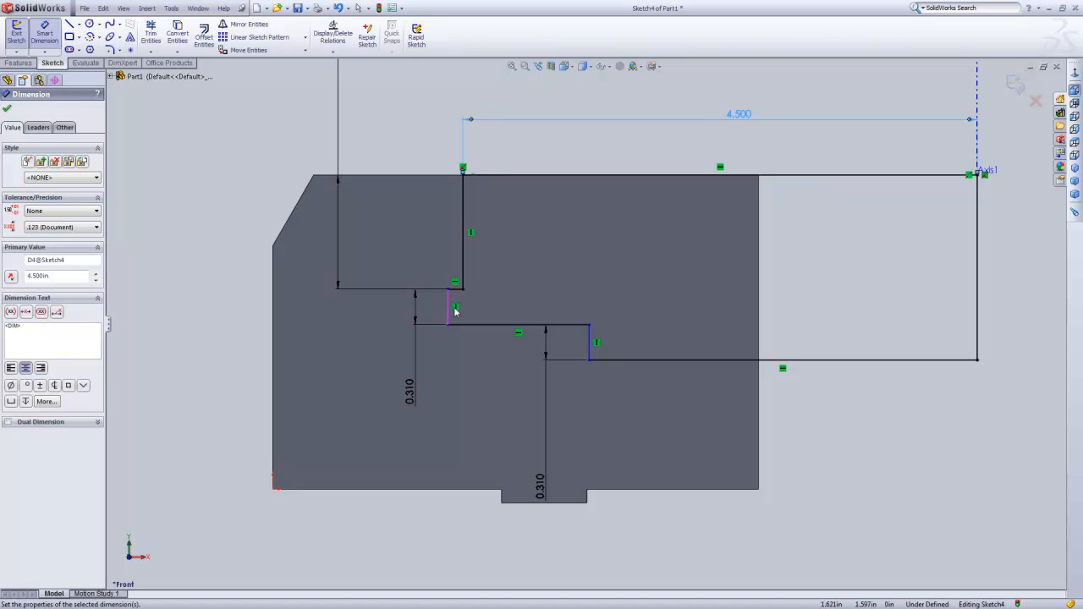
Dimension the horizontal distance from the profile's middle short vertical line to the end line as 4.69 in.
click(978, 310)
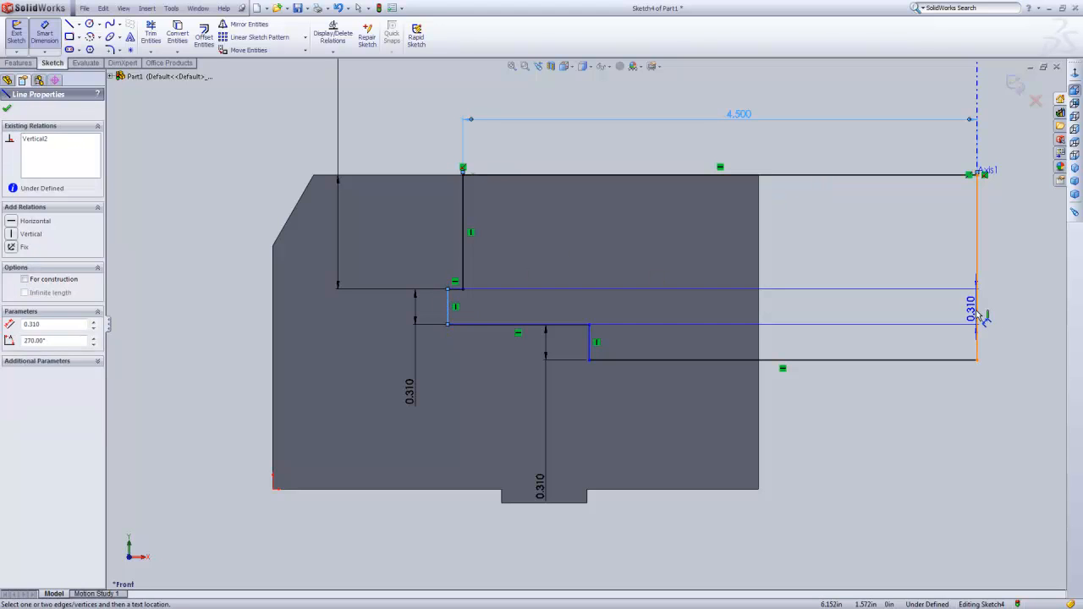
click(804, 295)
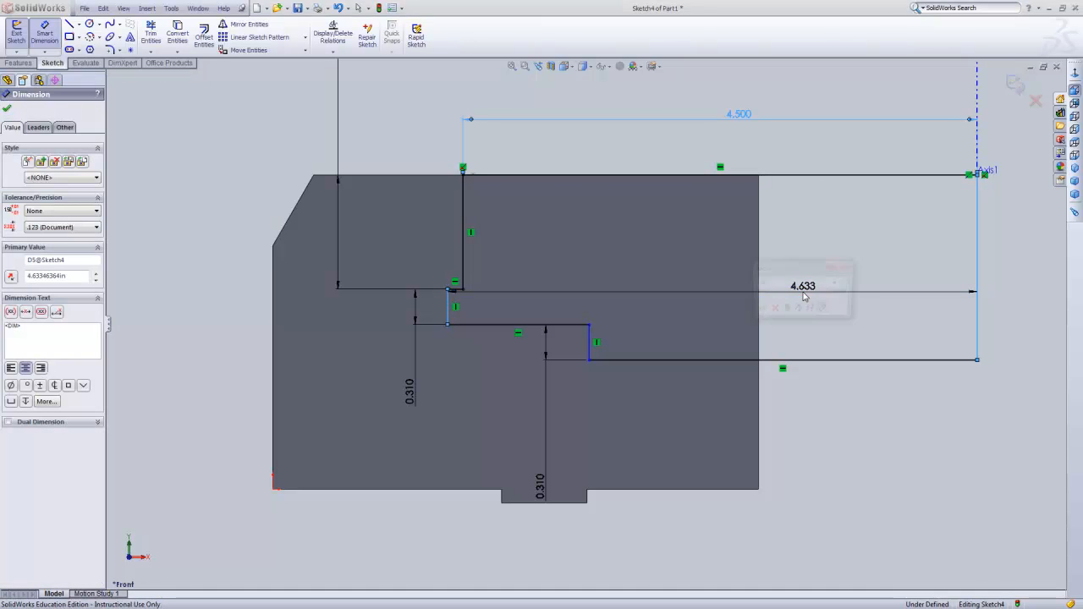
text(4.69)
key(Return)
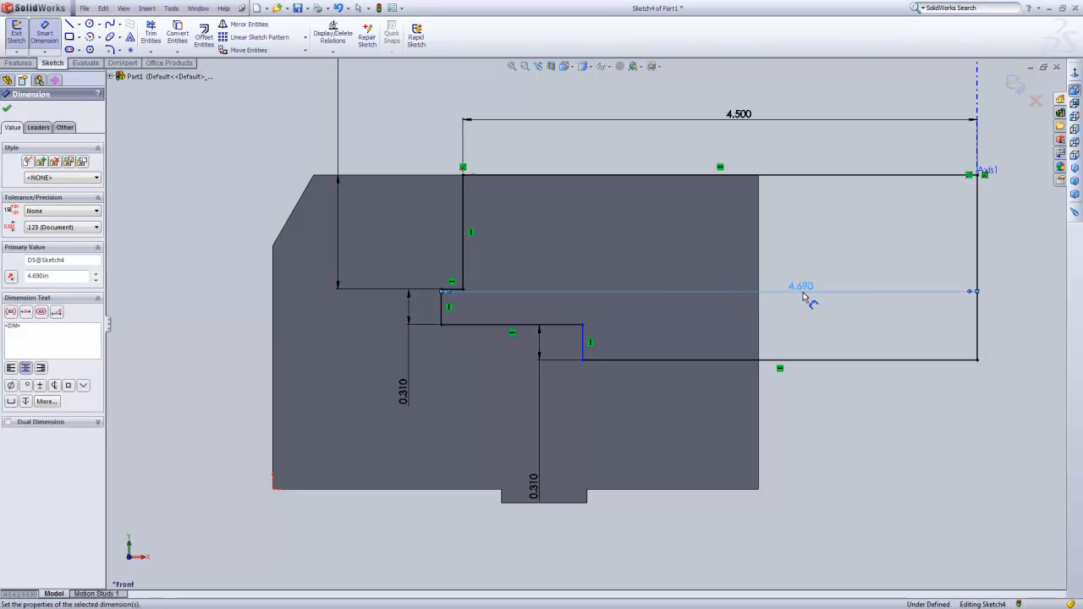
Dimension the lowest short vertical line 3 in from the end line, and move its 0.31 in height dimension closer to the profile.
click(583, 348)
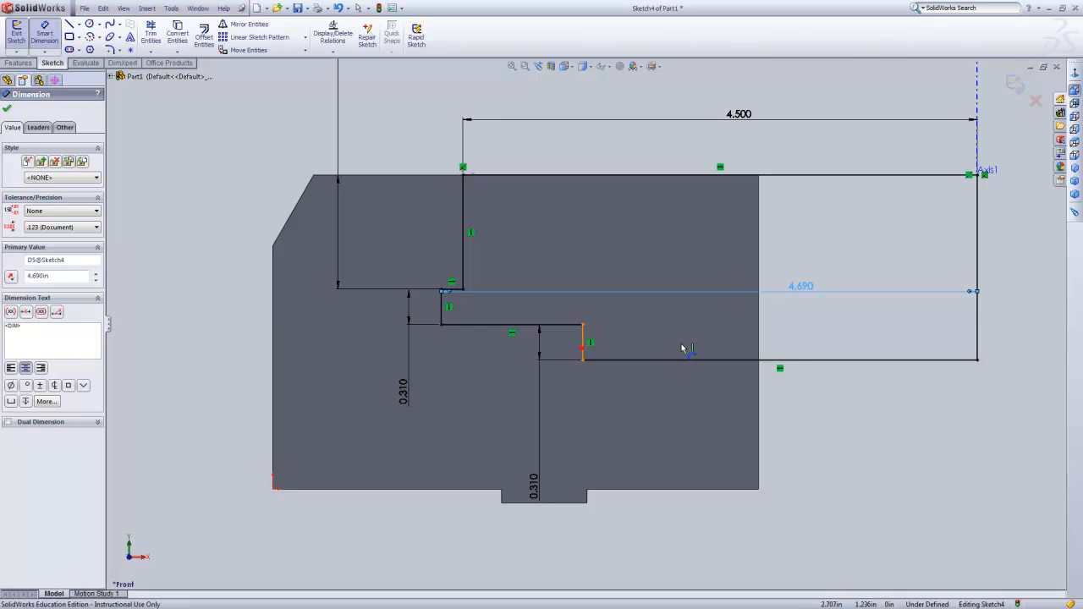
click(977, 338)
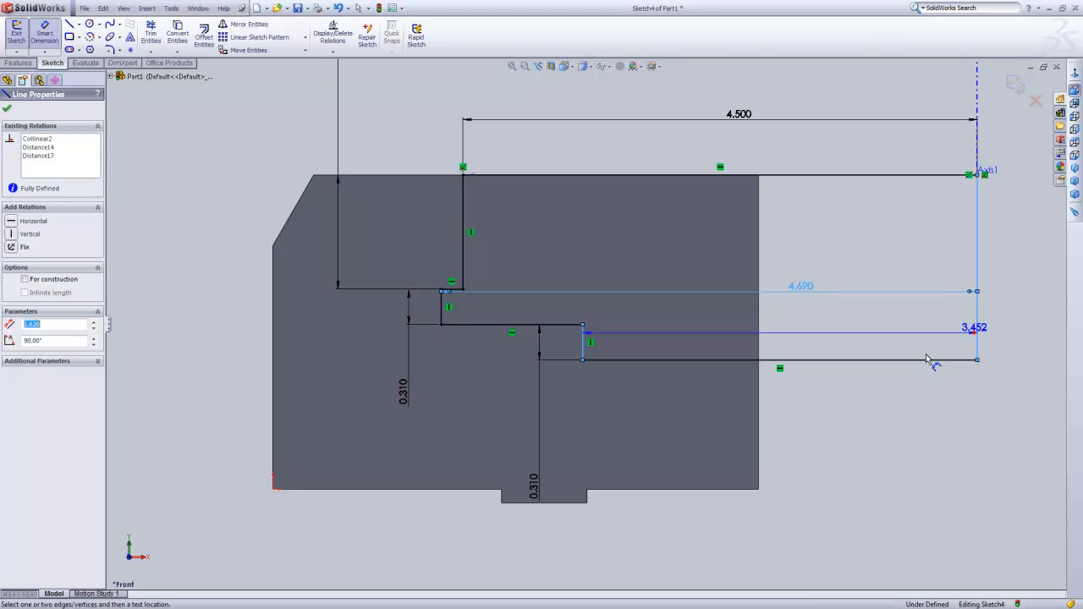
click(848, 406)
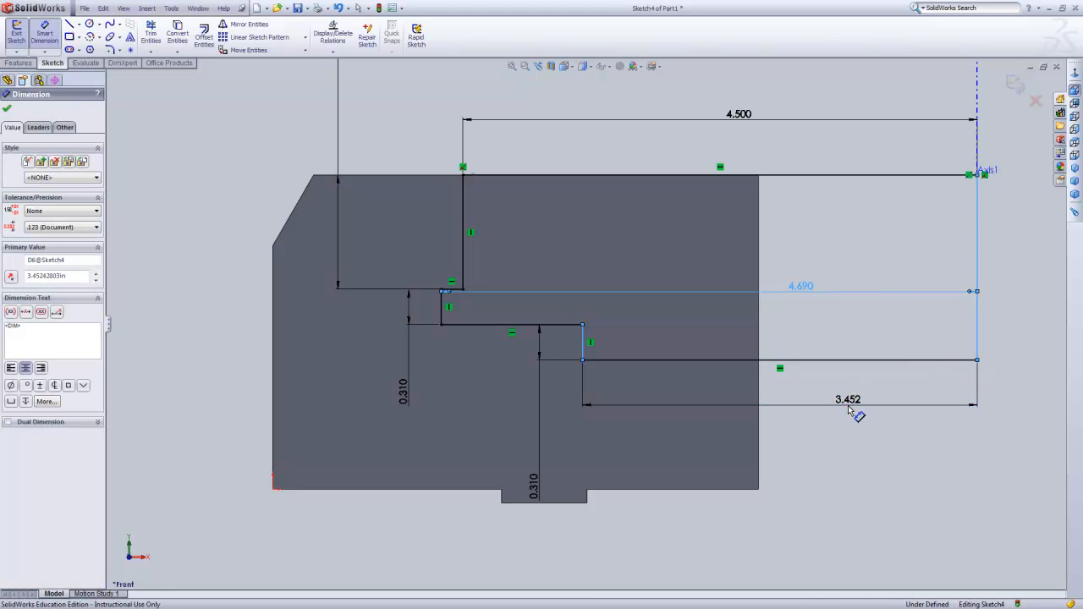
text(3)
key(Return)
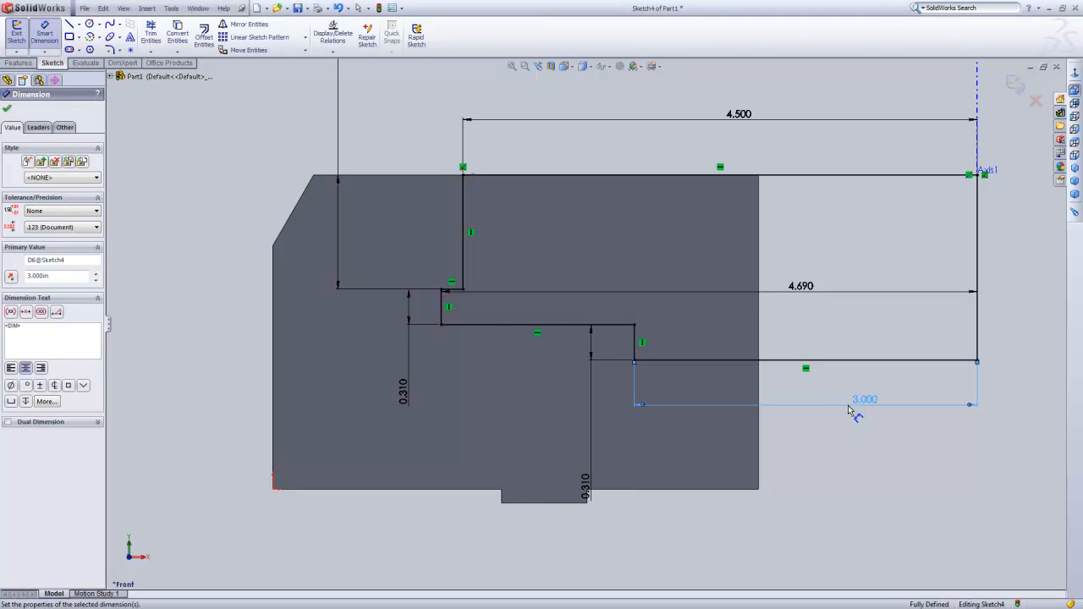
click(867, 478)
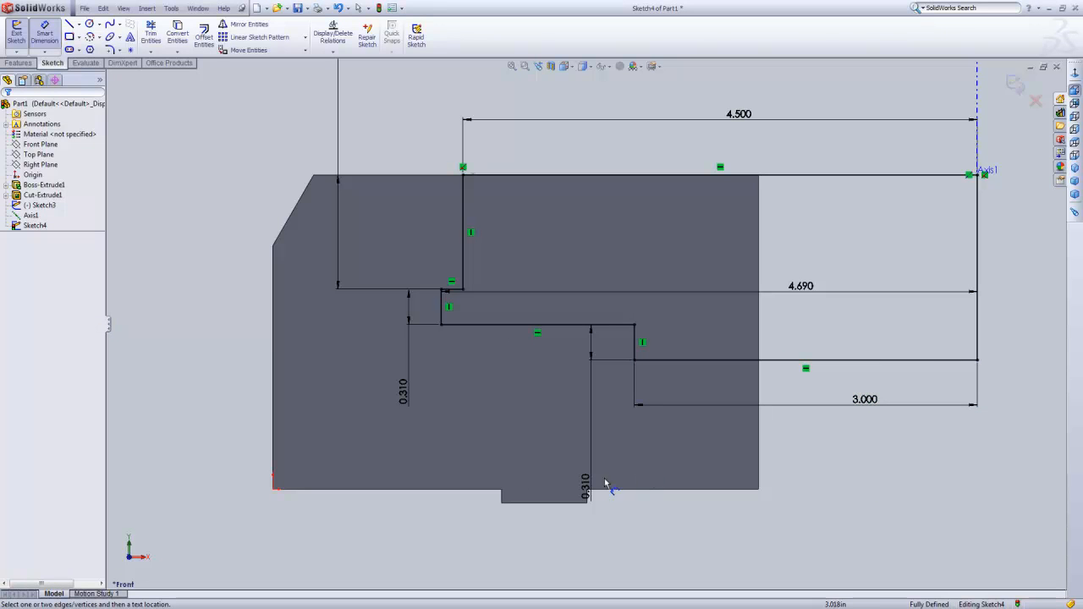
drag(588, 491, 579, 391)
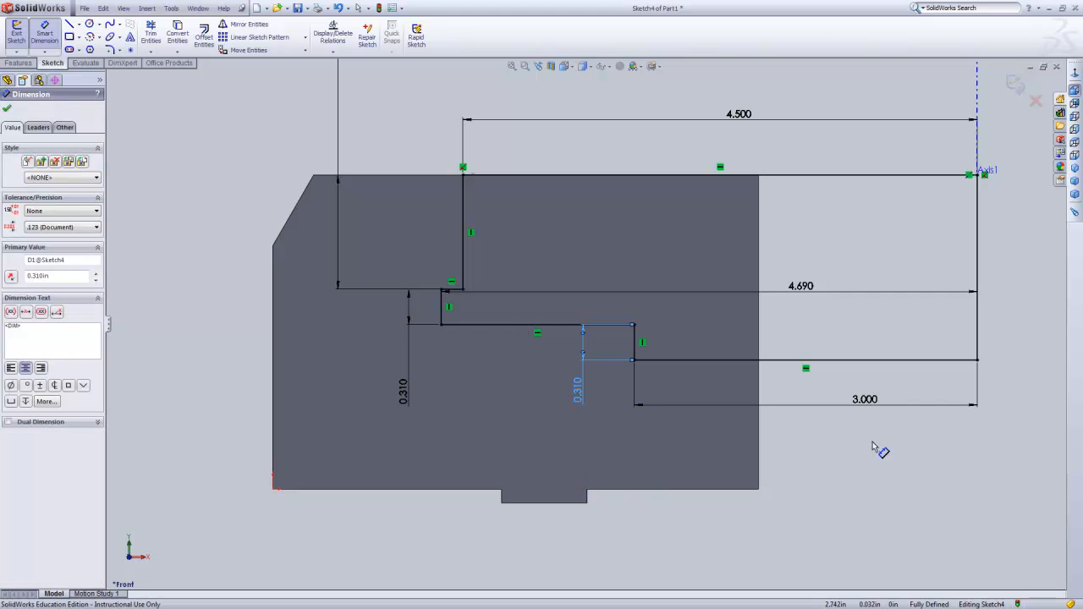
click(851, 484)
Draw a vertical centerline along the reference axis, from above the block's upper edge to below the profile's end line.
scroll(883, 490, up, 3)
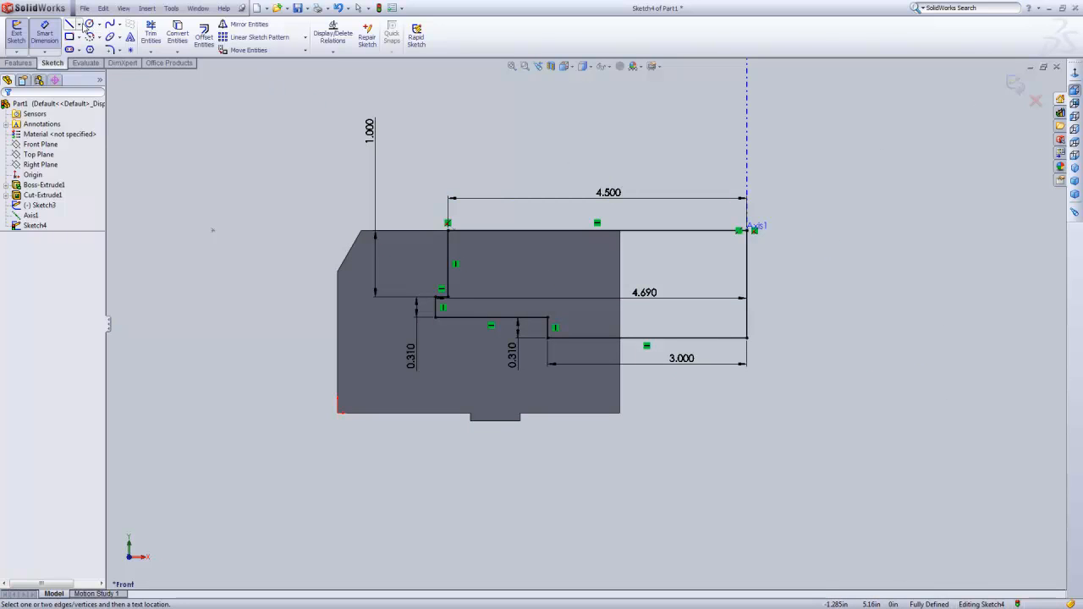
click(78, 24)
click(95, 48)
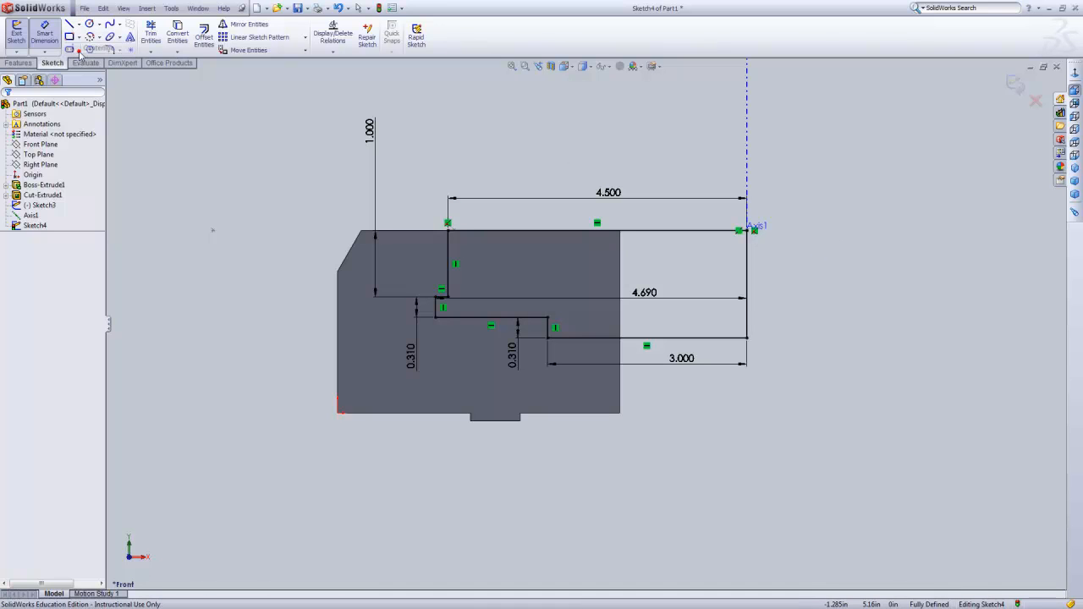
click(747, 142)
click(747, 390)
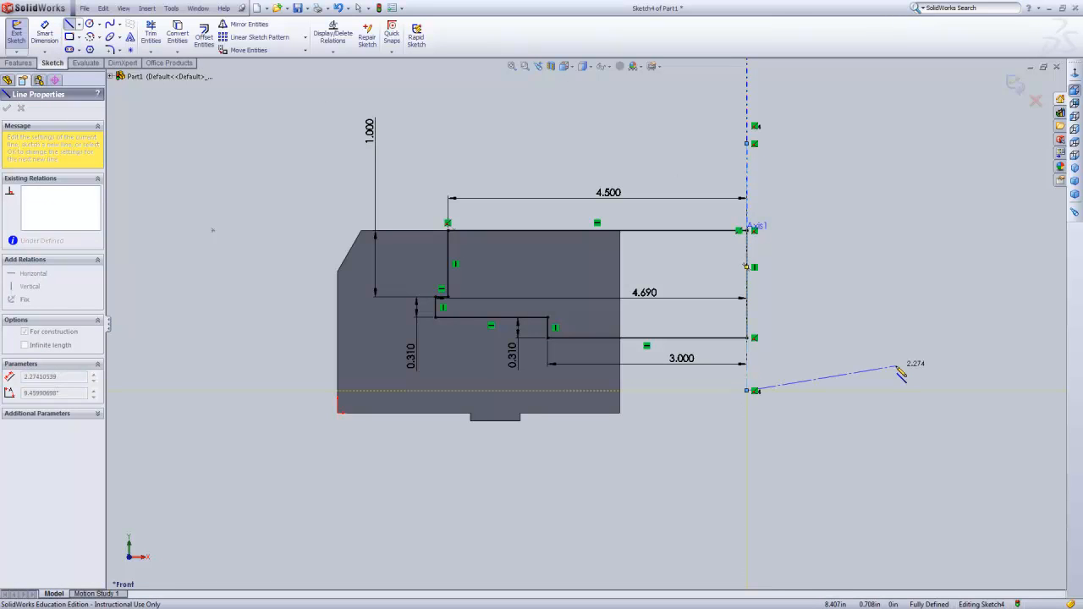
key(Escape)
key(Escape)
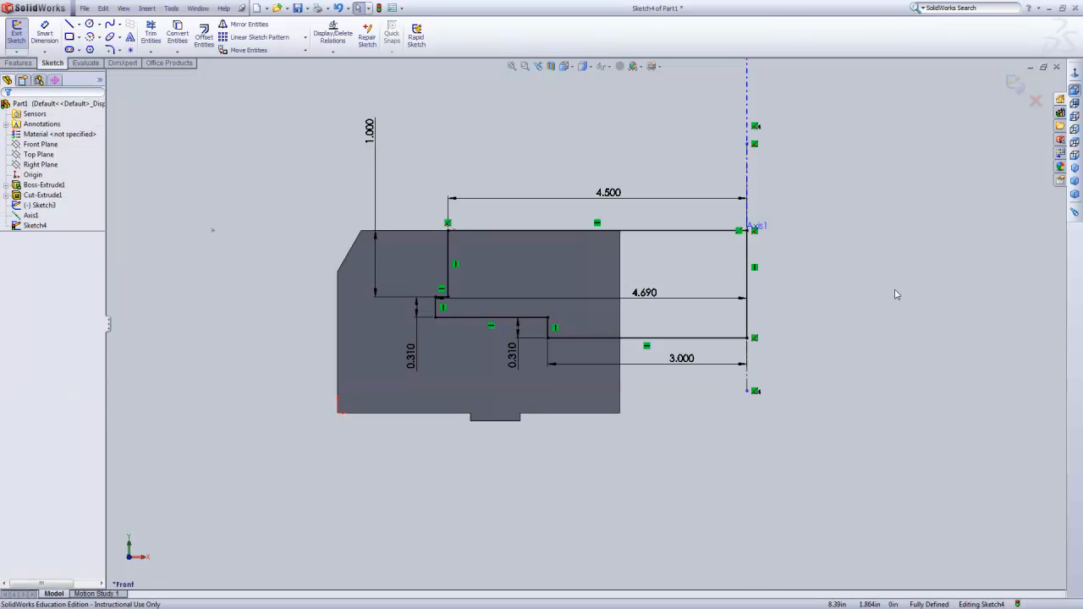
Finish the sketch and cut the block by revolving the stepped profile 360 degrees about the centerline.
click(1021, 90)
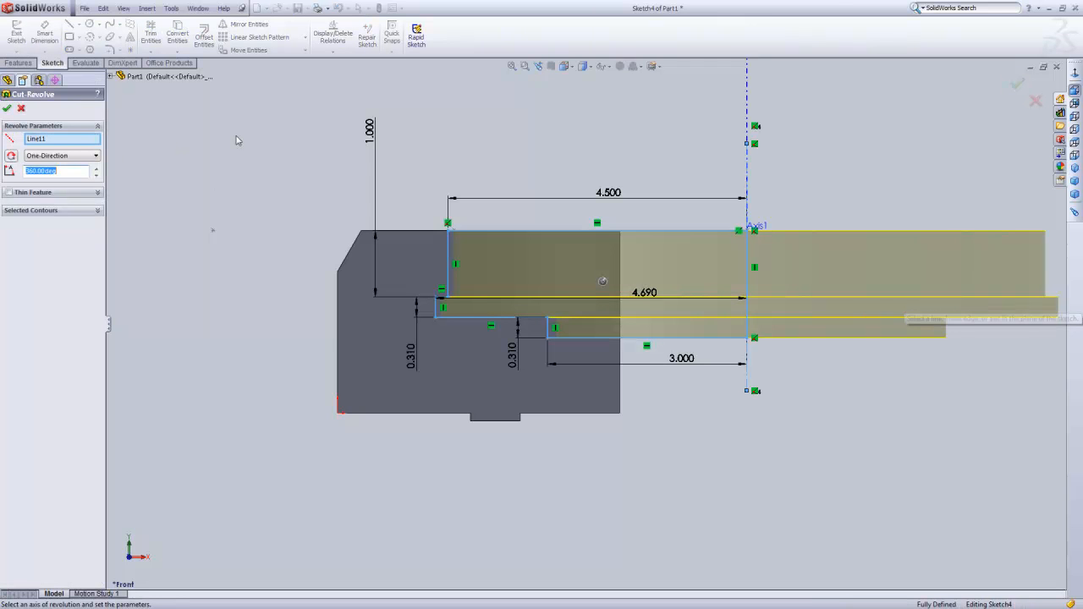
middle_drag(213, 139, 196, 196)
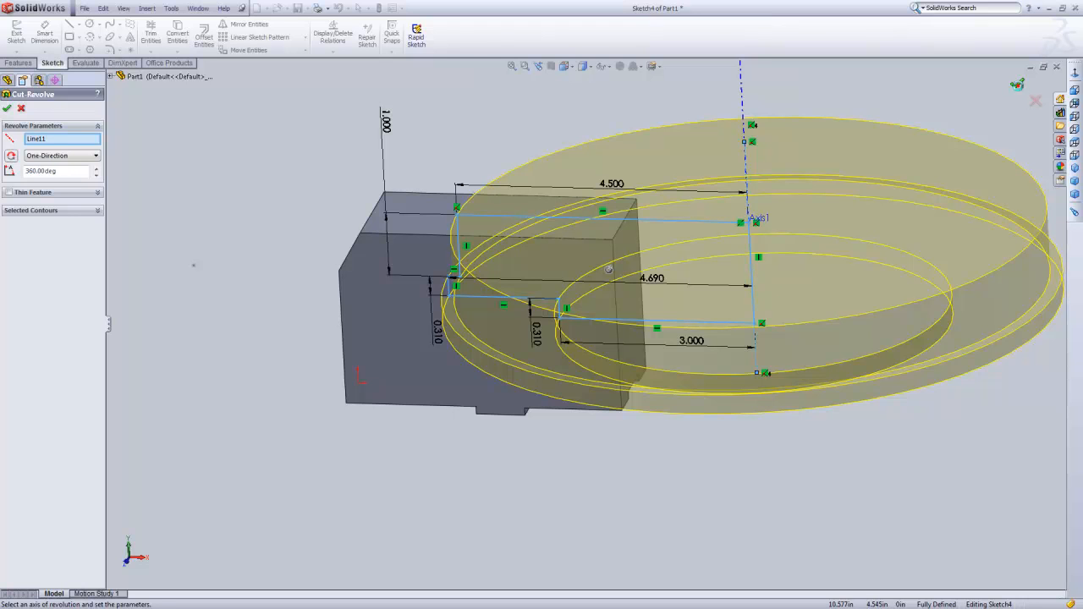
click(1017, 86)
click(867, 237)
mouse_move(621, 209)
middle_down()
mouse_move(612, 225)
mouse_move(619, 213)
middle_up()
scroll(419, 302, down, 3)
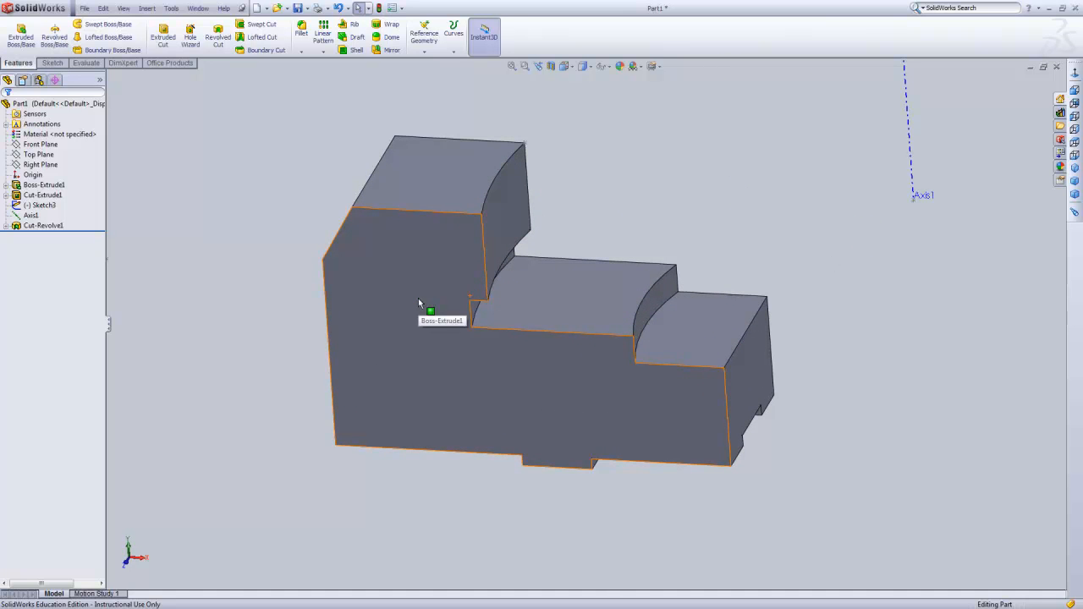
Examine the revolved cut's stepped, curved faces from several angles and distances.
middle_drag(756, 253, 773, 222)
scroll(517, 161, down, 5)
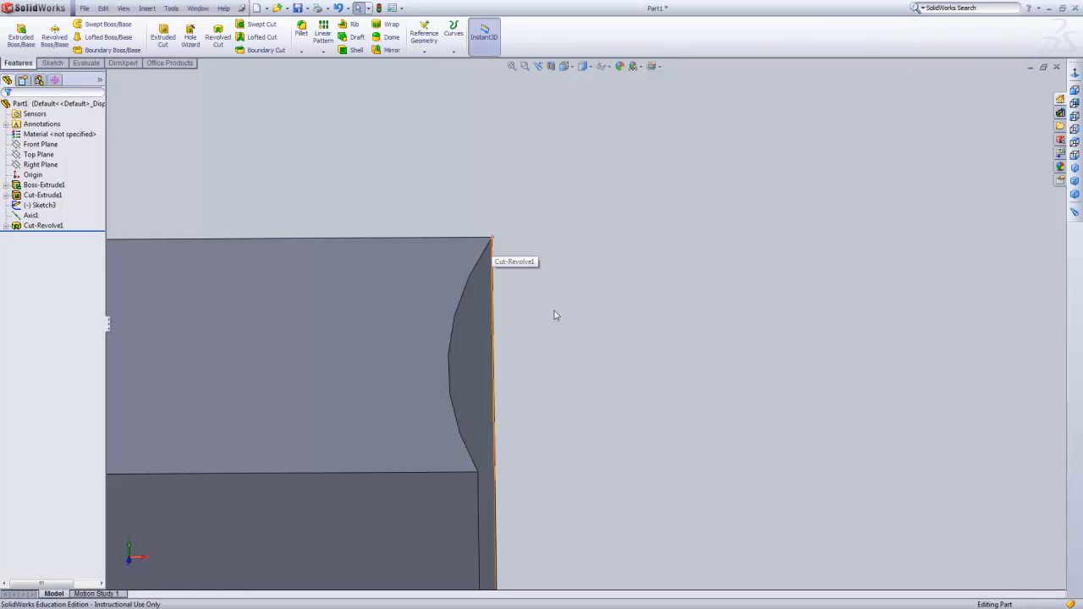
scroll(571, 343, up, 4)
scroll(633, 373, up, 3)
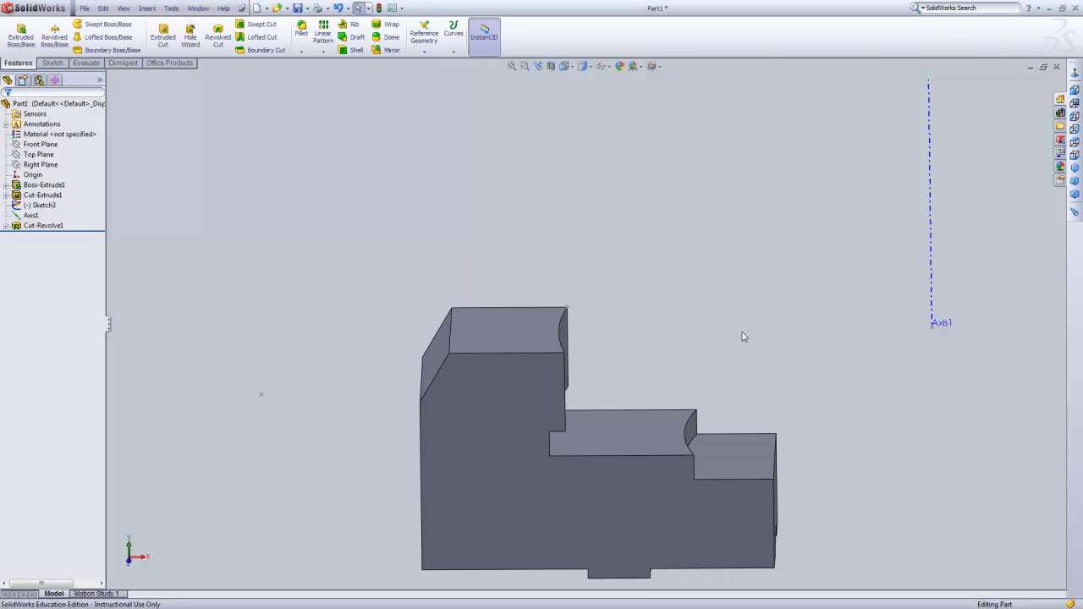
scroll(730, 345, up, 1)
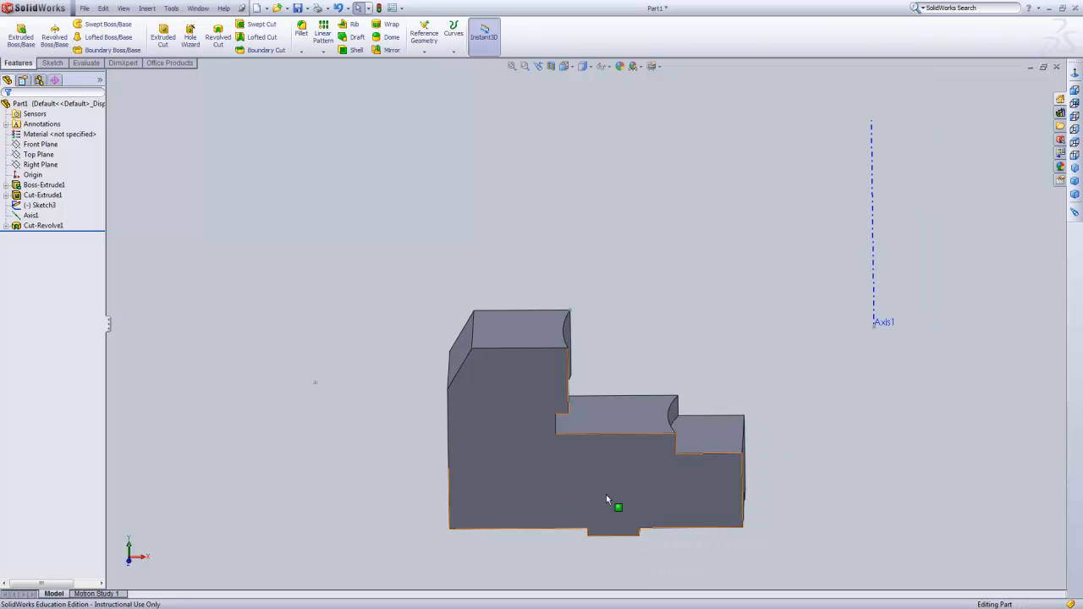
scroll(606, 495, down, 1)
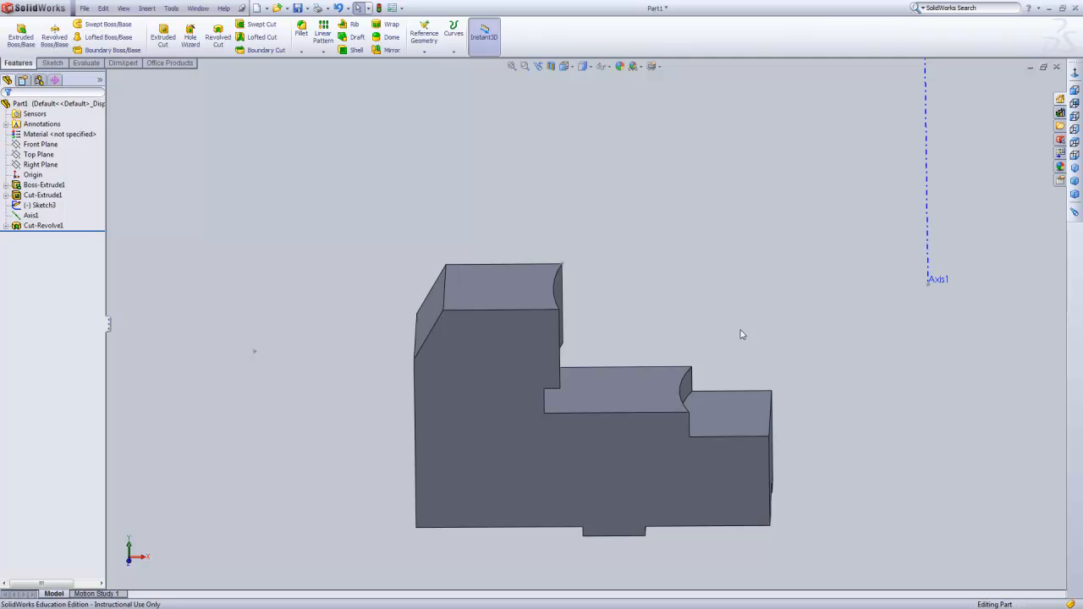
middle_drag(659, 332, 634, 336)
scroll(646, 376, down, 2)
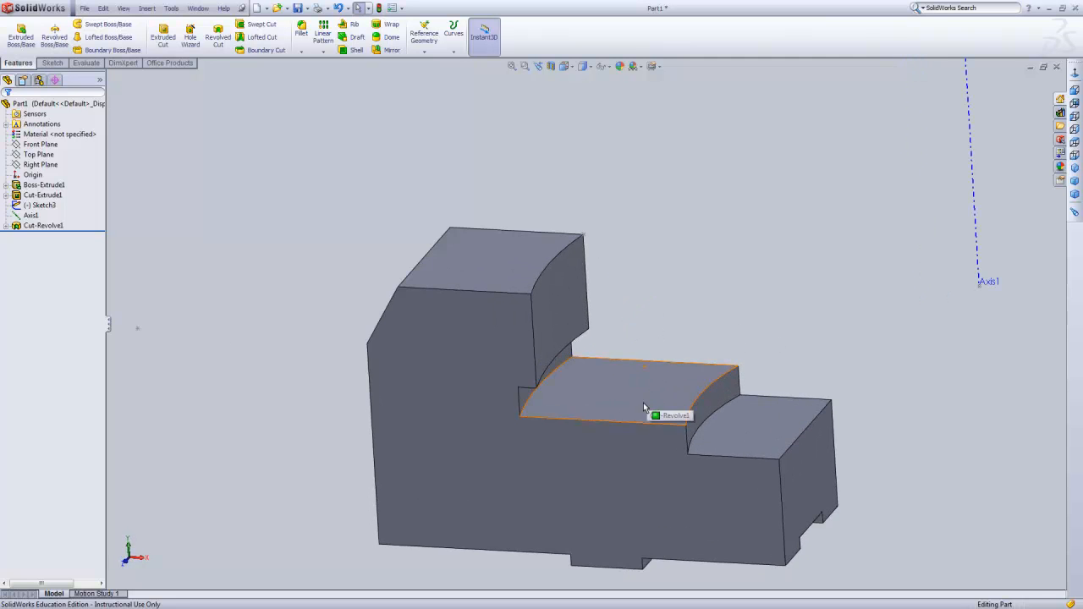
scroll(645, 406, up, 2)
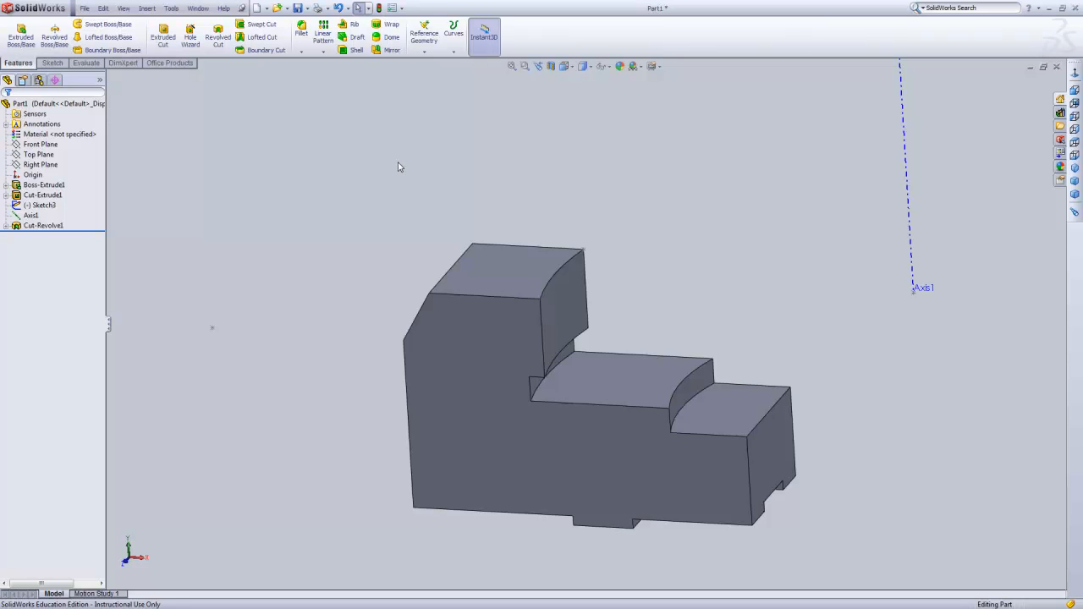
Start a Hole Wizard counterbore with a 0.5 in through-hole diameter, 0.75 in counterbore diameter and 0.81 in counterbore depth.
click(191, 38)
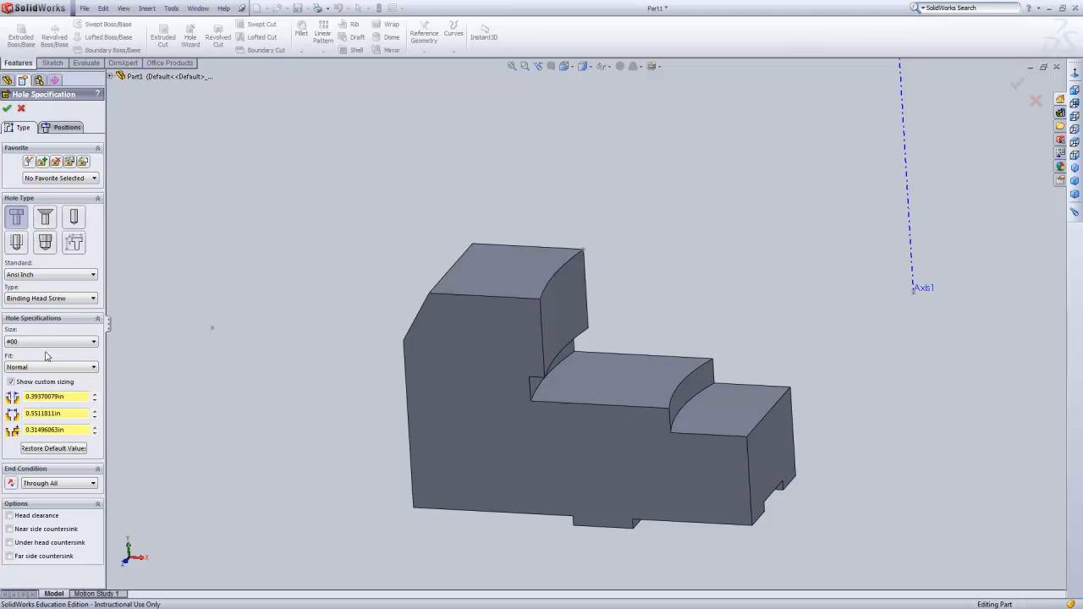
double_click(56, 396)
key(BackSpace)
text(.50)
click(51, 414)
double_click(51, 414)
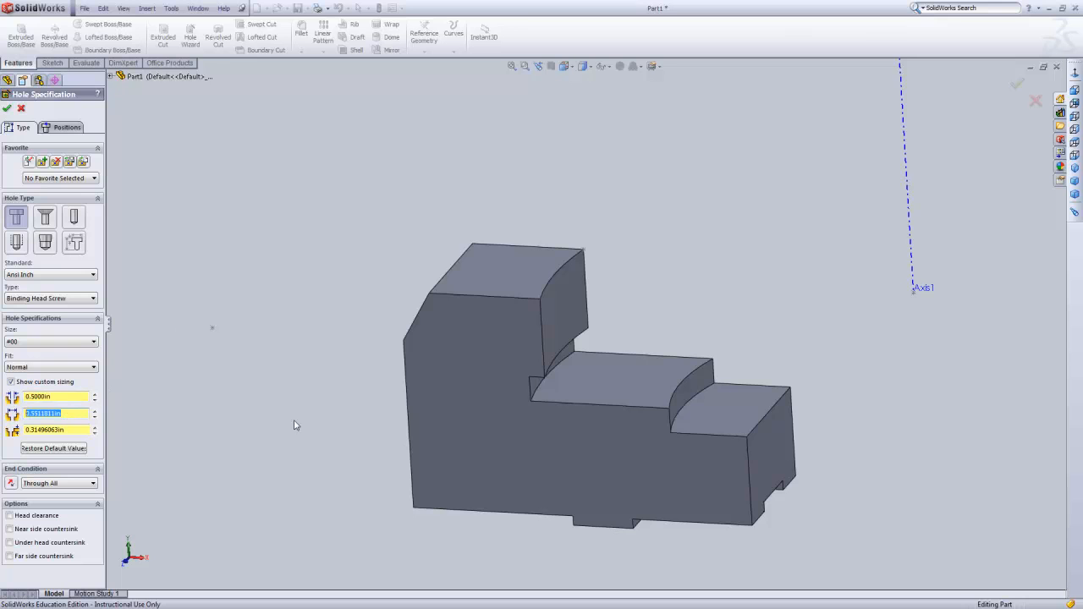
key(BackSpace)
double_click(75, 430)
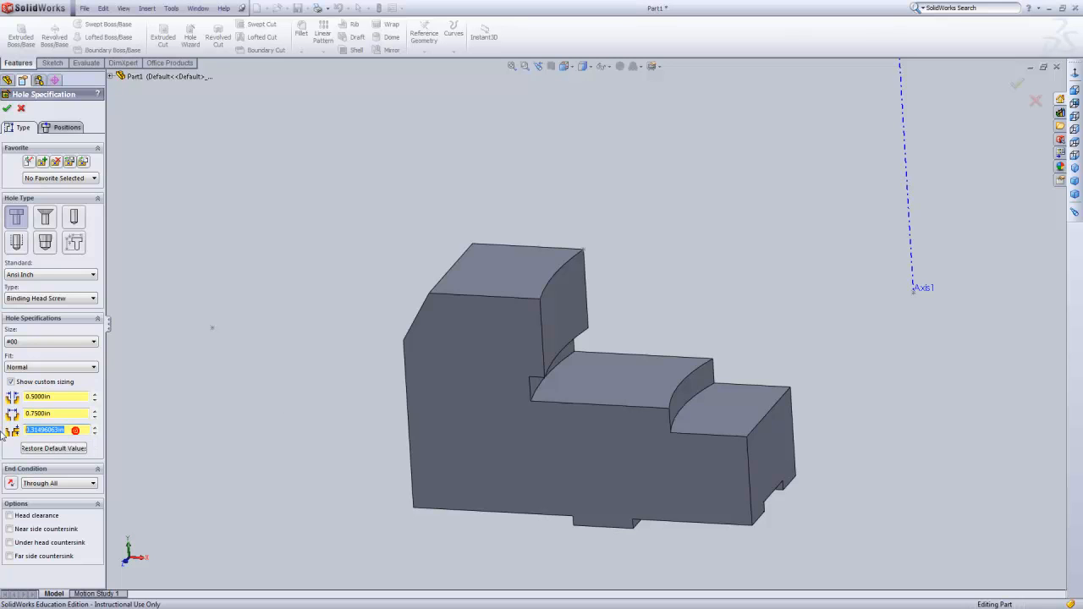
key(BackSpace)
key(Return)
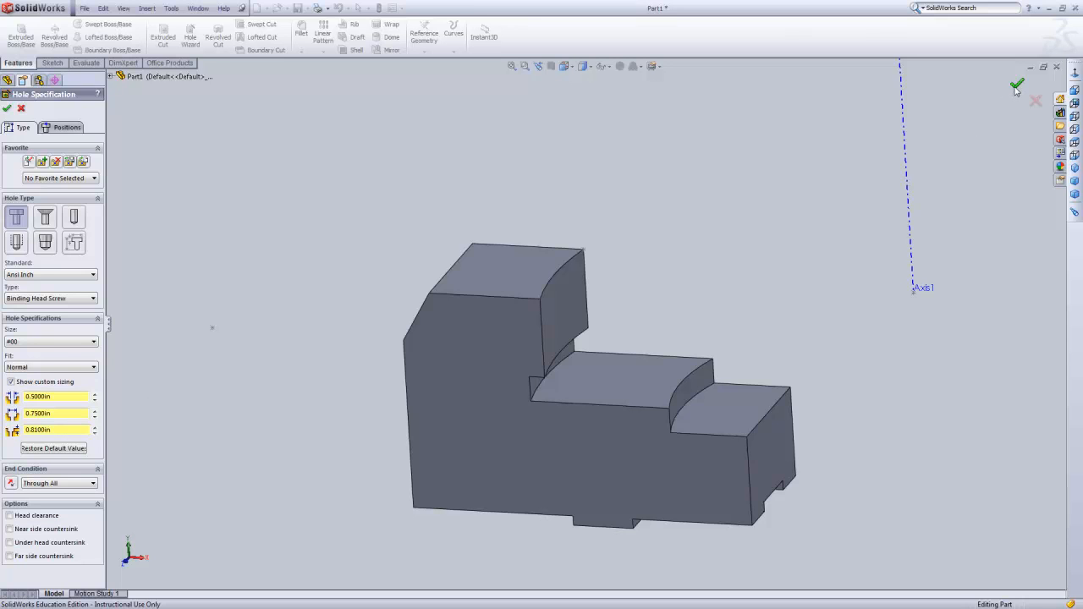
Using a 3D sketch for positions, place one counterbore on the block's highest face and another on the middle step face.
click(63, 129)
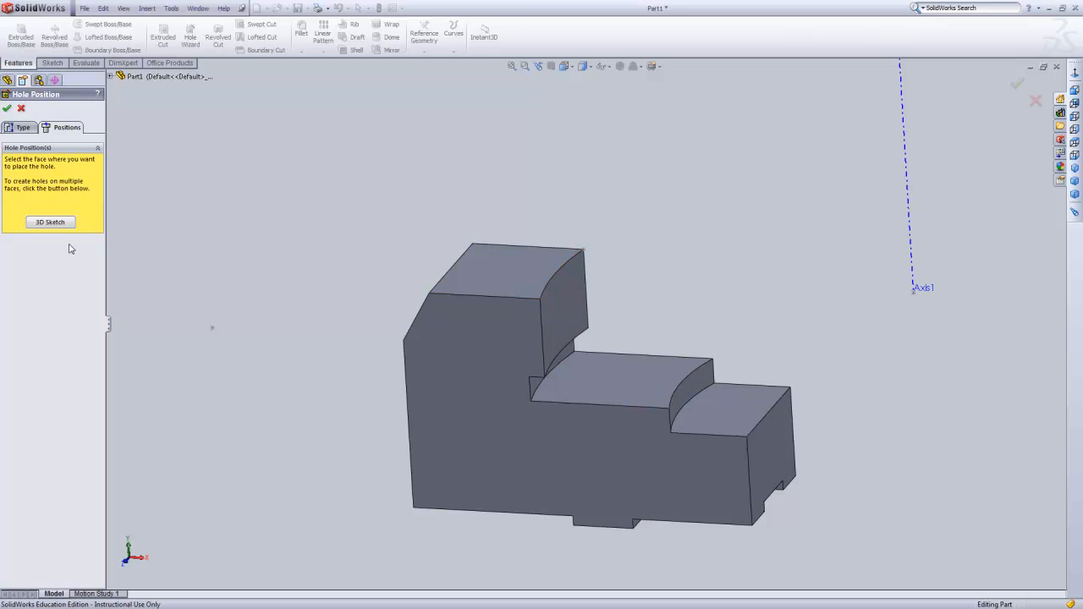
middle_drag(541, 210, 551, 237)
scroll(550, 284, down, 2)
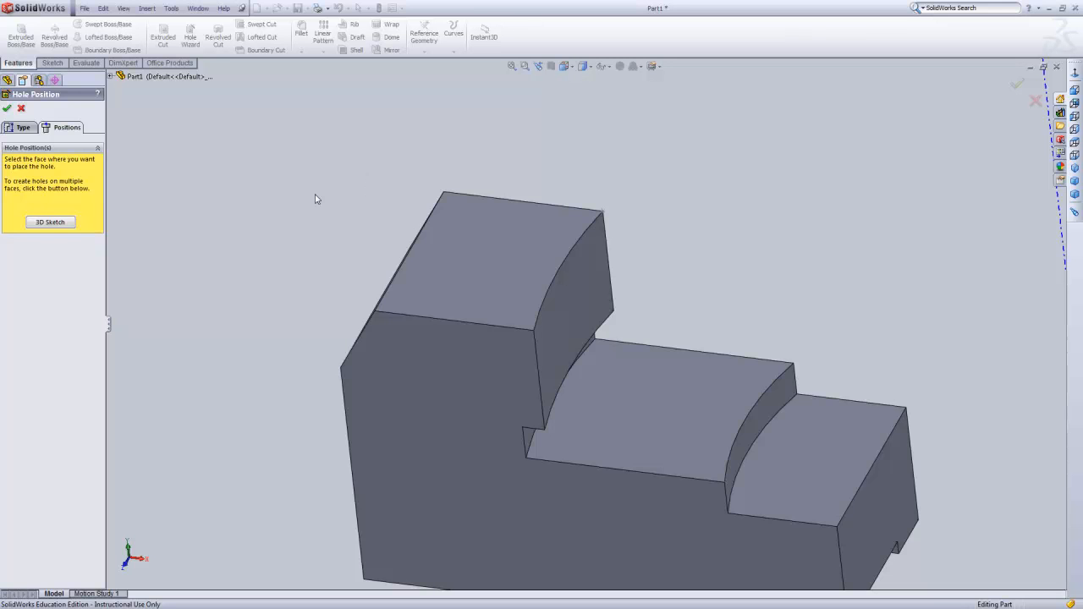
click(52, 224)
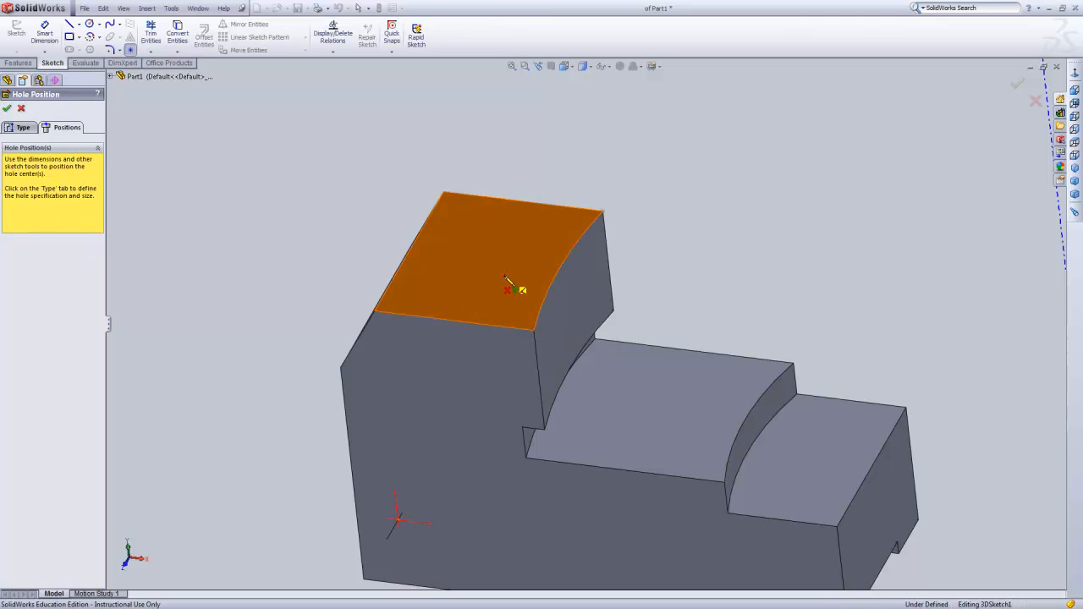
click(505, 276)
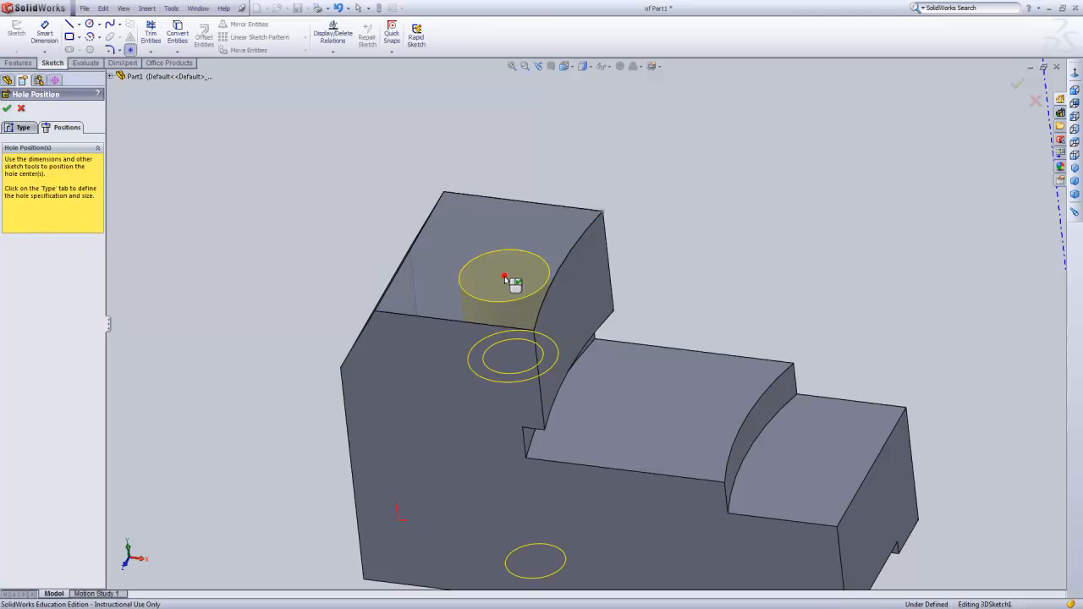
click(700, 432)
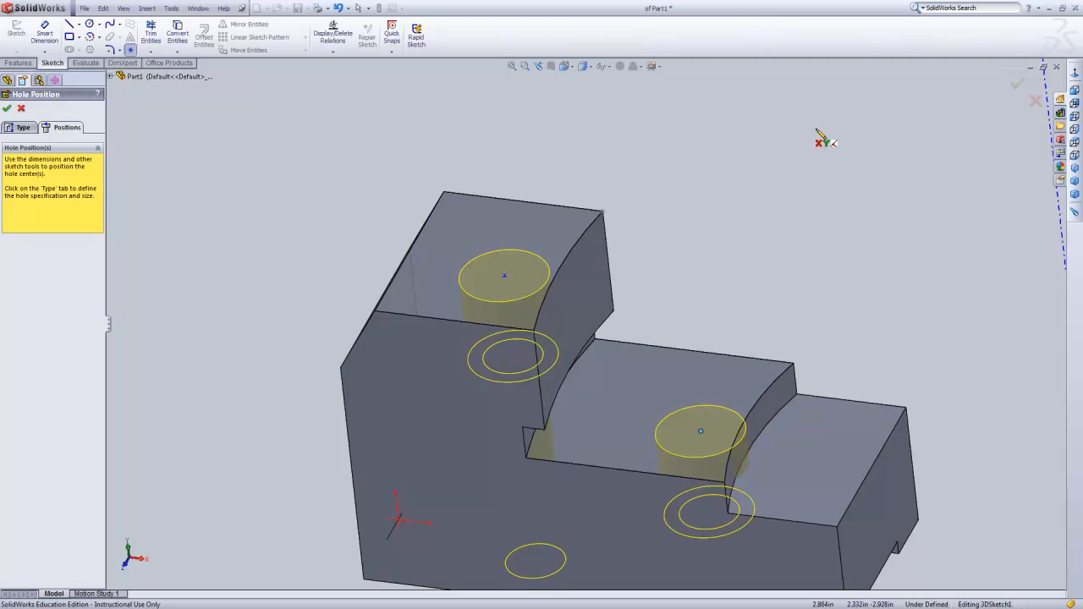
key(Escape)
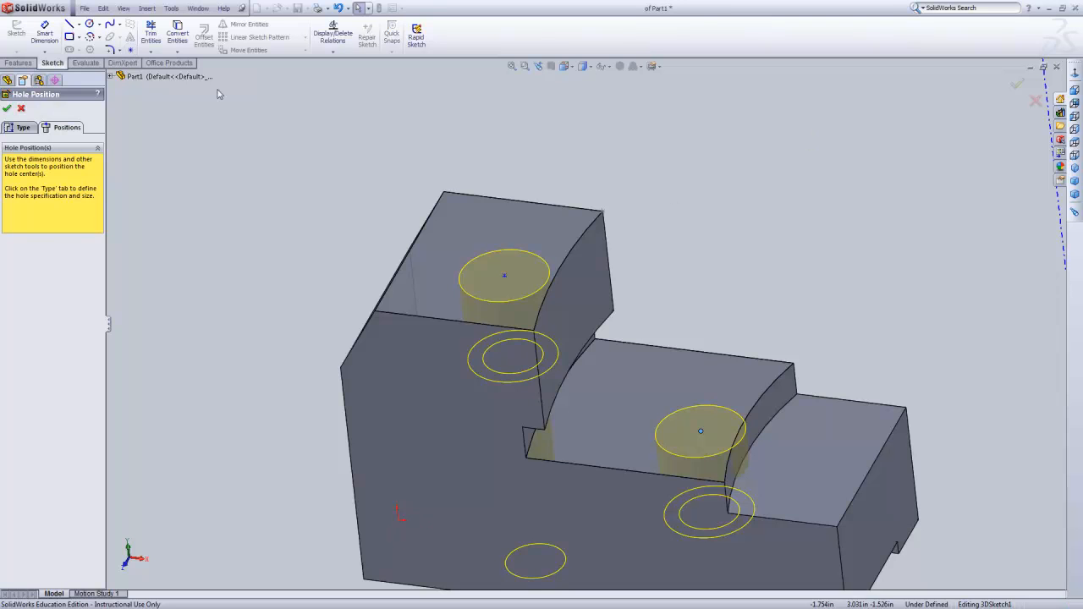
Constrain the upper hole's center point to the Front Plane with an On Plane relation.
click(505, 280)
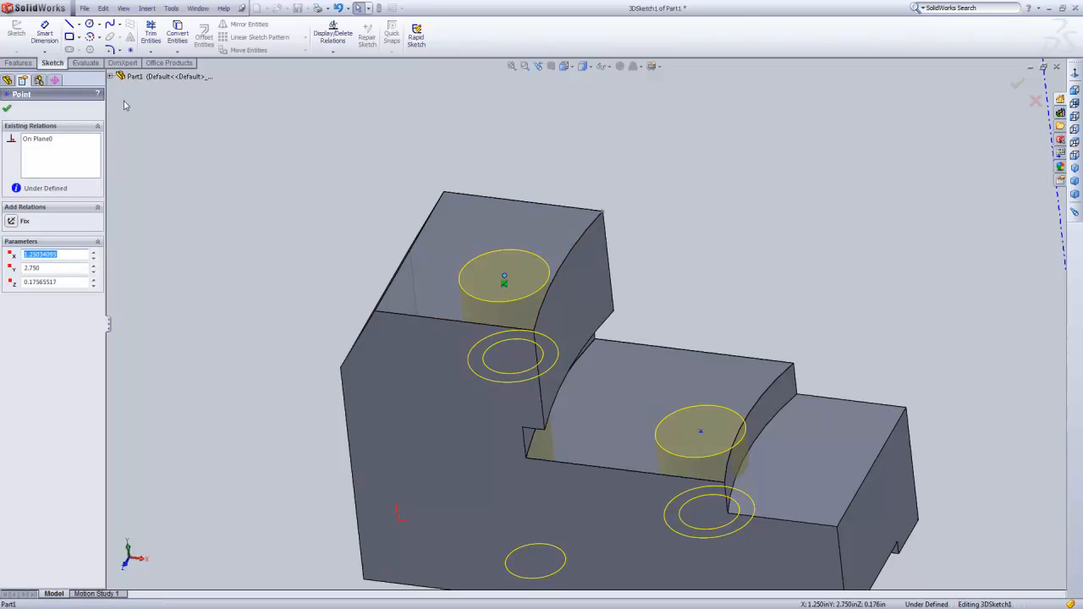
click(111, 77)
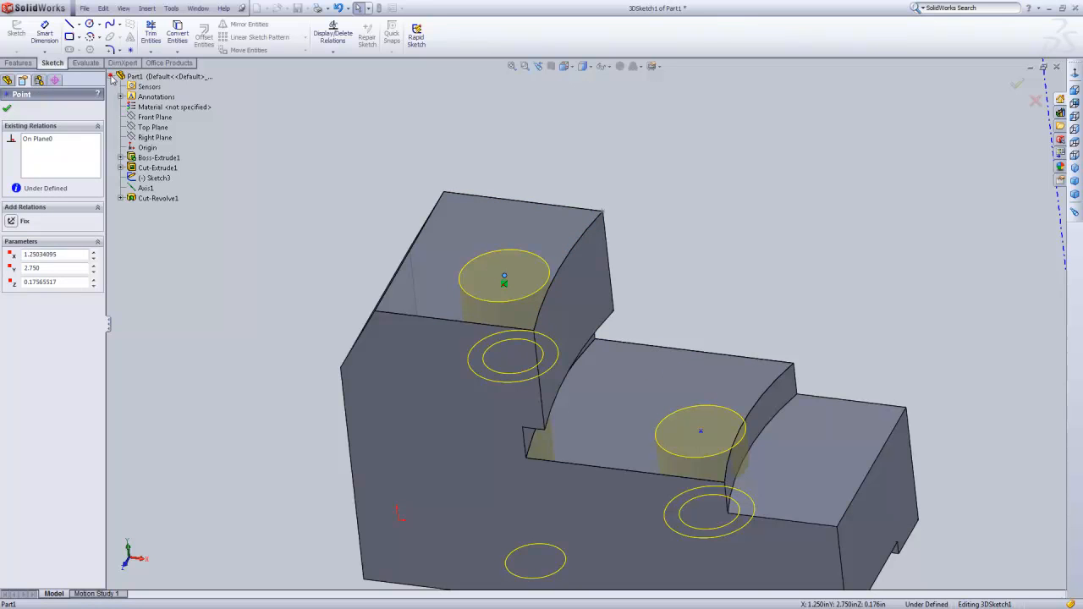
ctrl+click(155, 119)
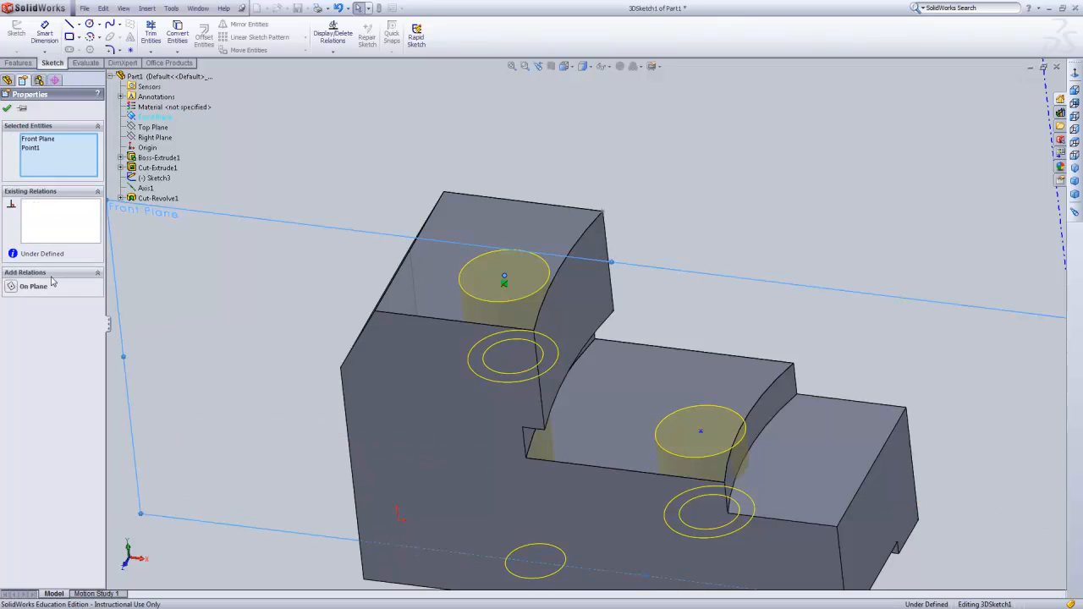
click(27, 287)
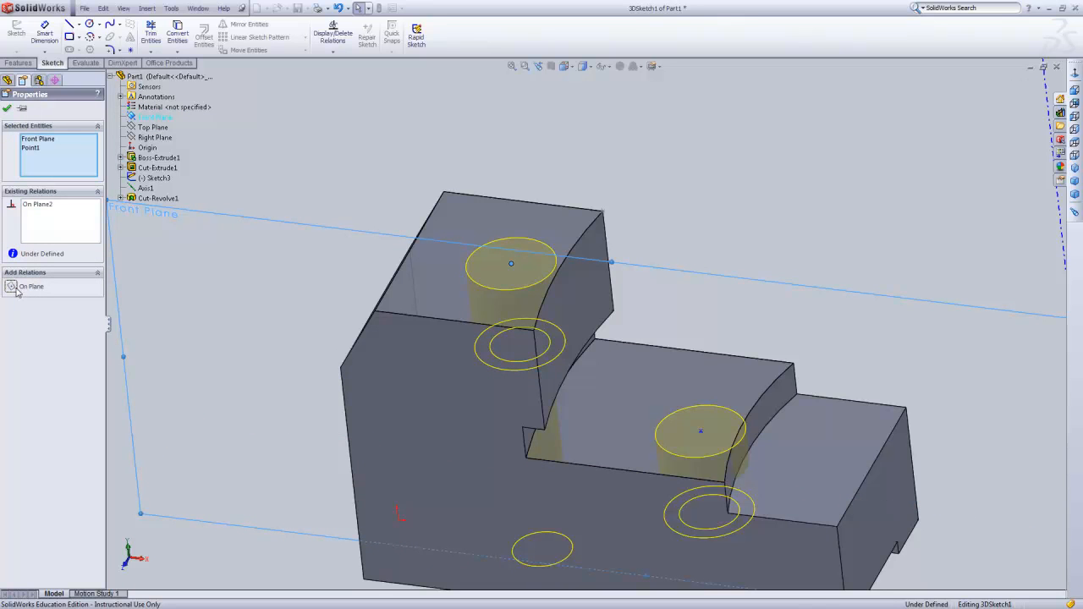
click(7, 109)
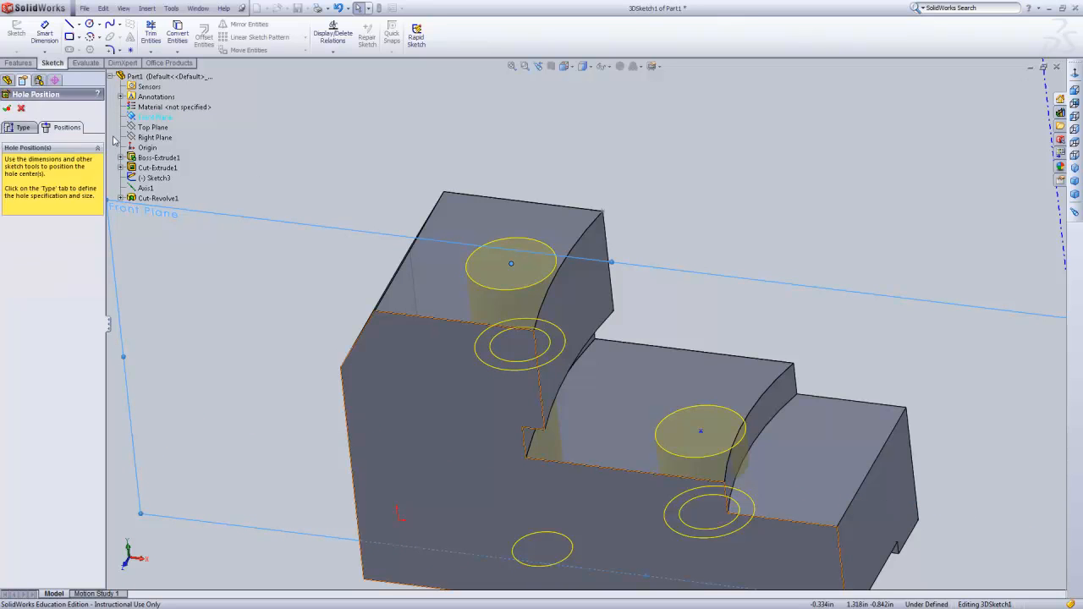
Constrain the middle step hole's center point to the Front Plane with an On Plane relation.
click(701, 434)
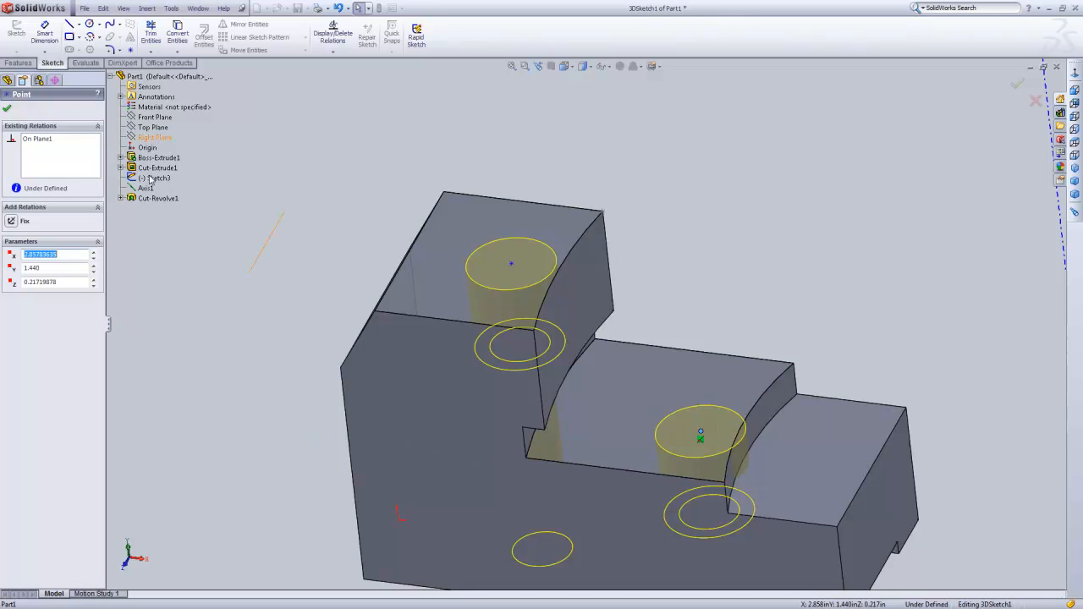
ctrl+click(155, 117)
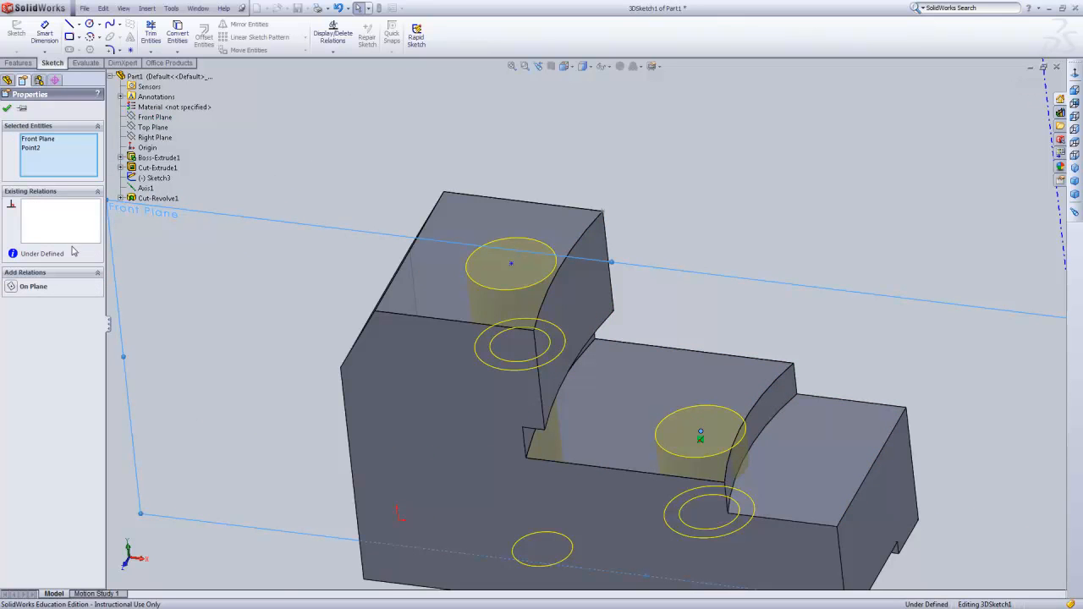
click(11, 287)
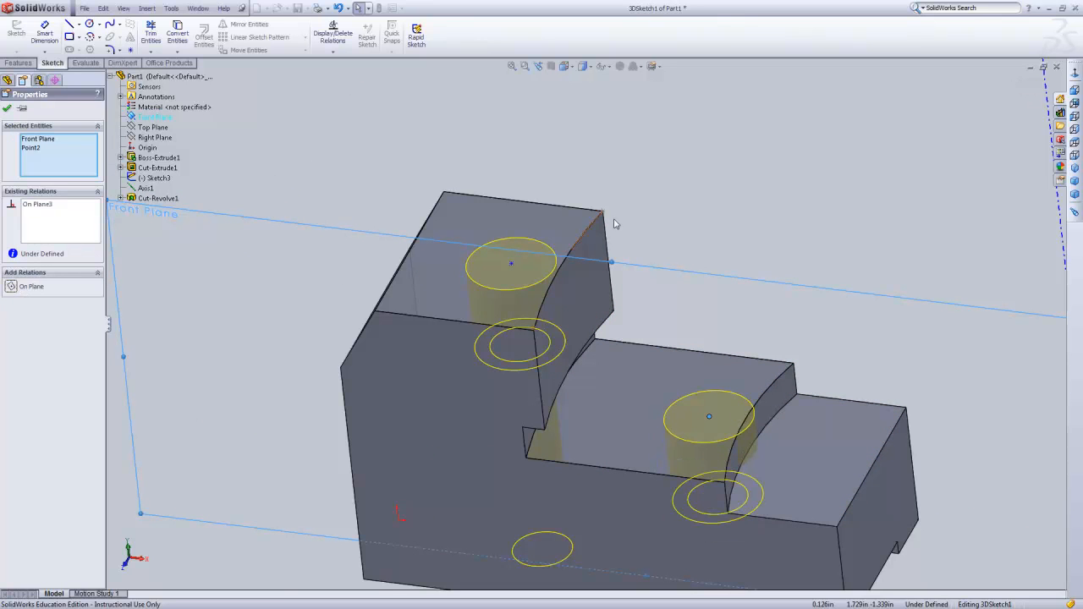
click(732, 161)
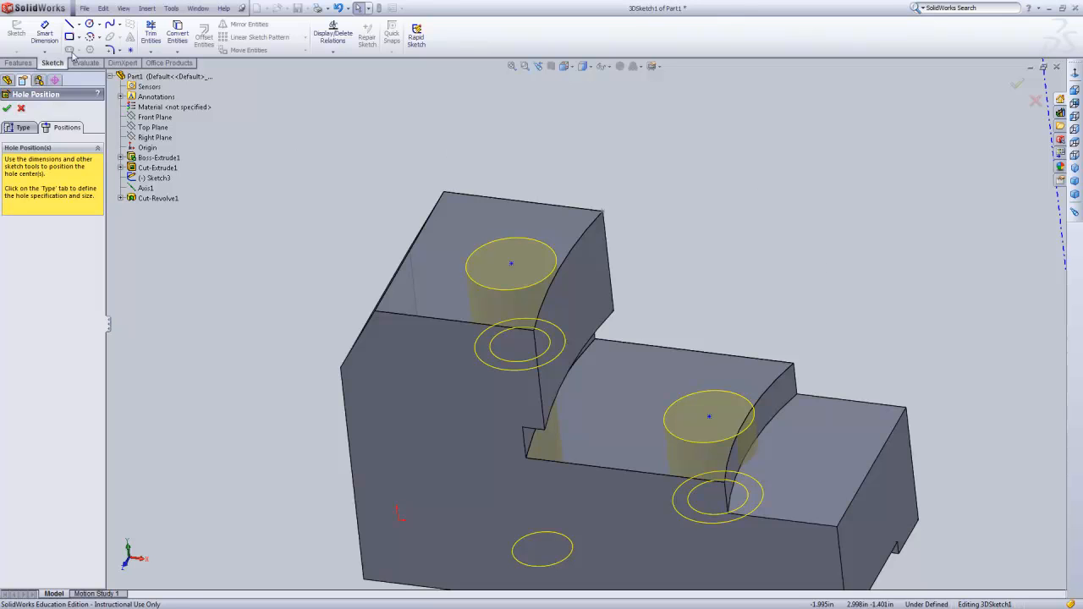
Dimension the lower hole's center point 0.75 in from the block's end face beside the lowest step.
click(45, 34)
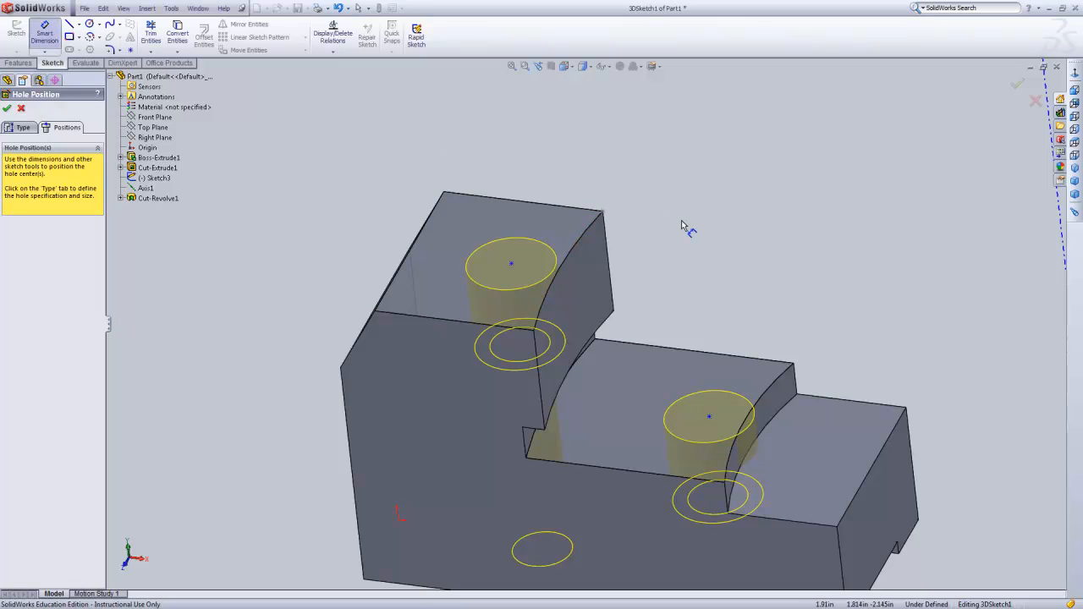
middle_drag(880, 302, 957, 429)
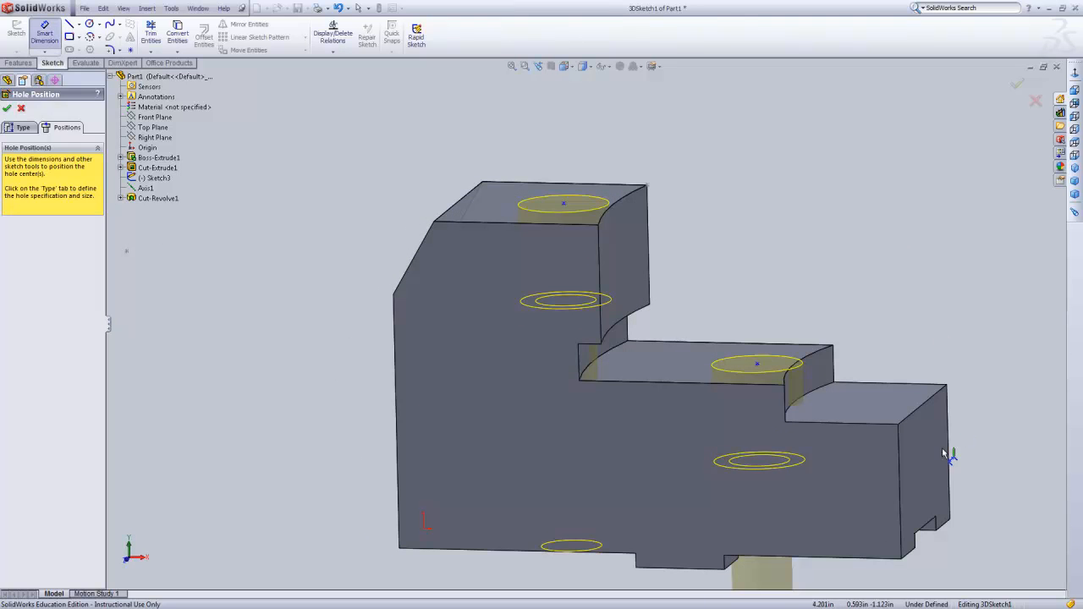
click(932, 452)
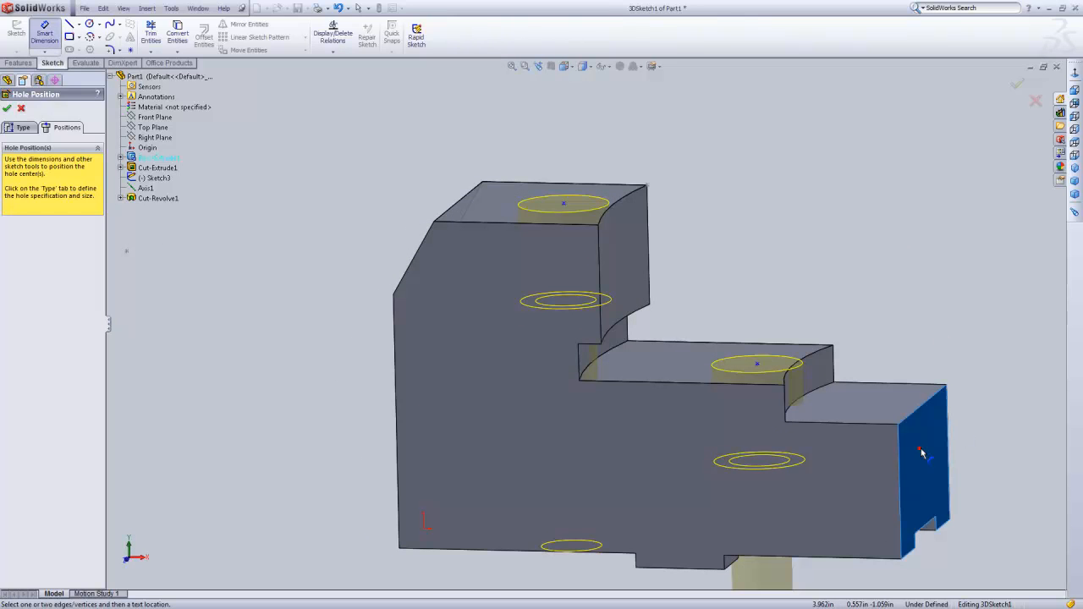
click(762, 365)
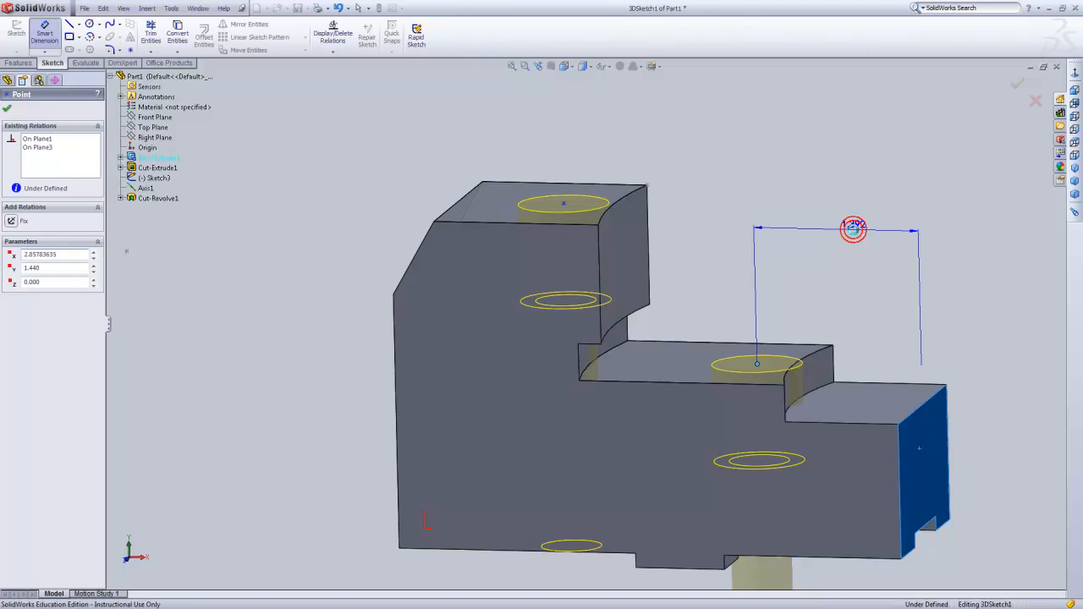
click(853, 227)
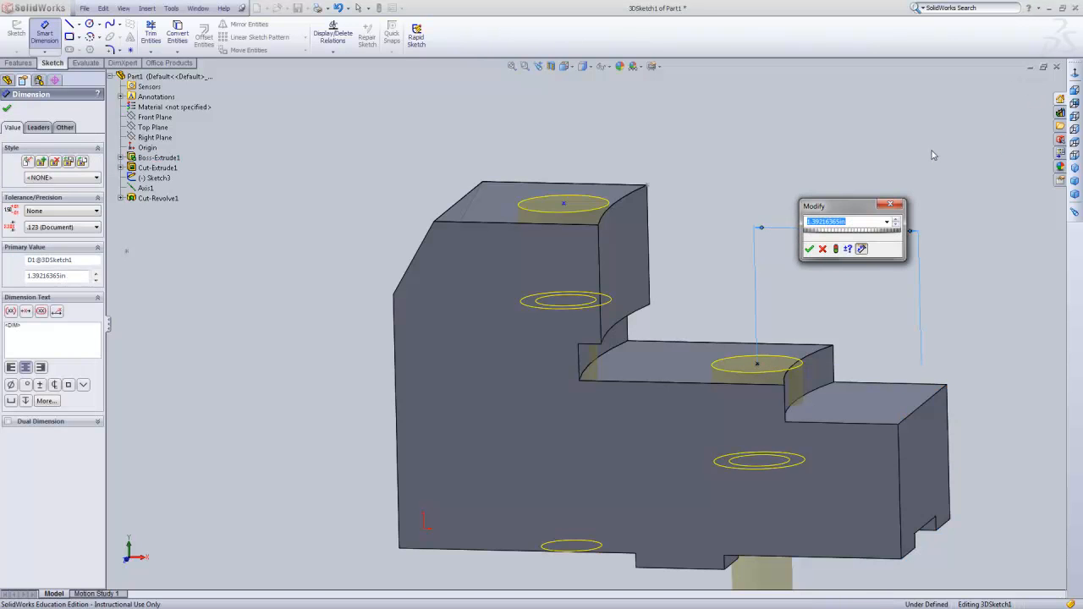
key(BackSpace)
key(Return)
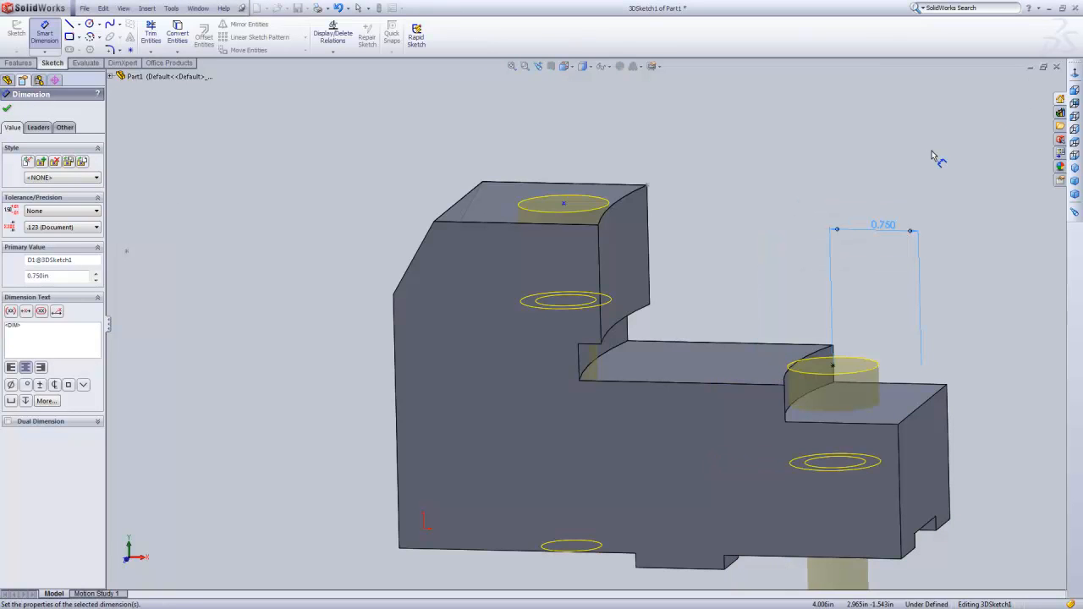
click(834, 370)
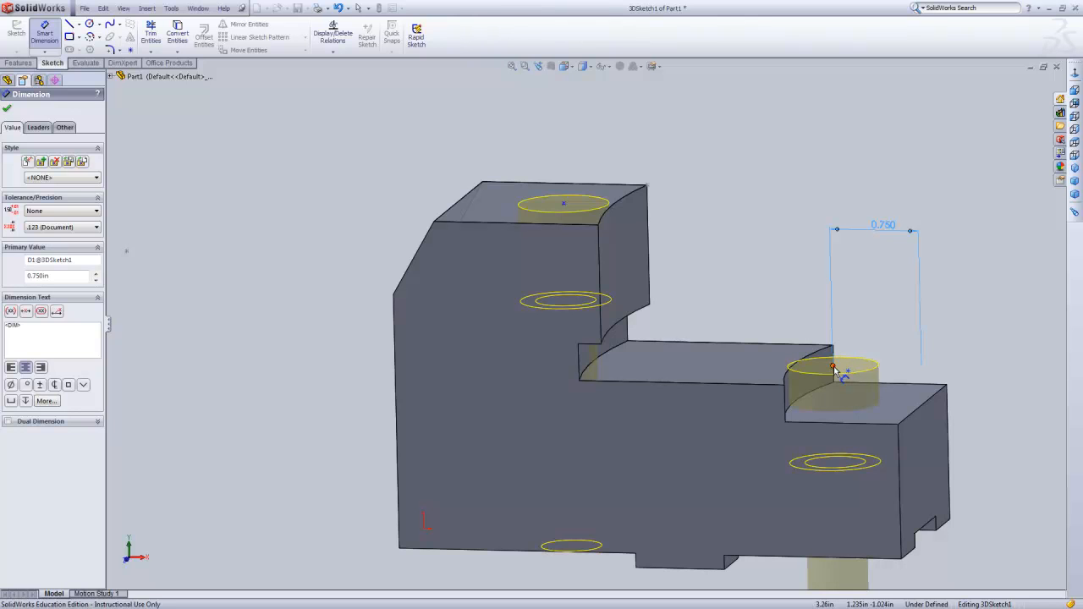
click(564, 205)
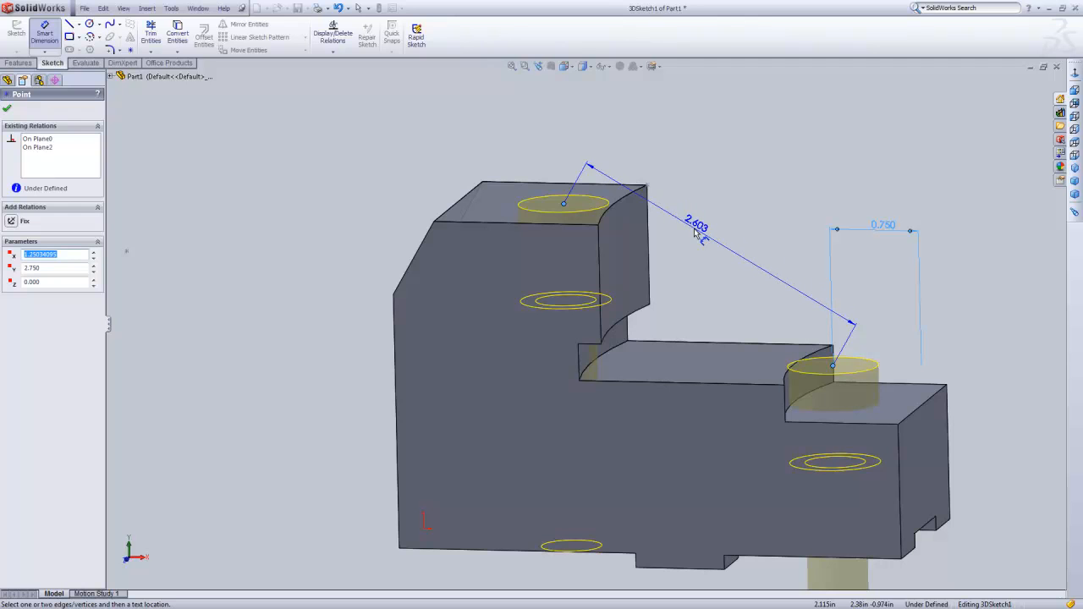
key(Escape)
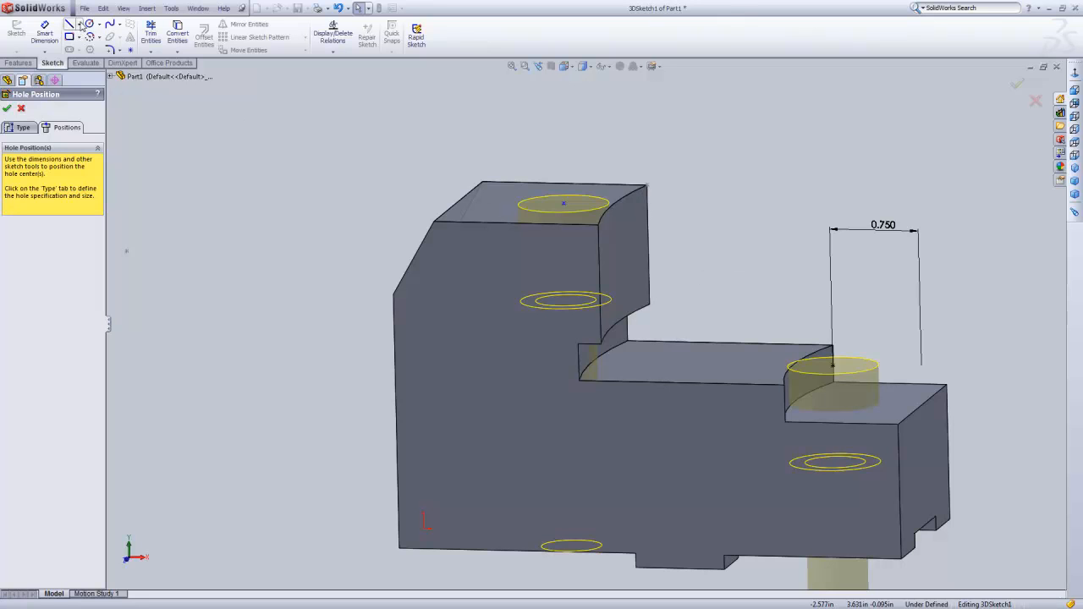
Draw a construction centerline about 1.81 in long from the upper hole's center point straight down along the Y axis.
click(80, 25)
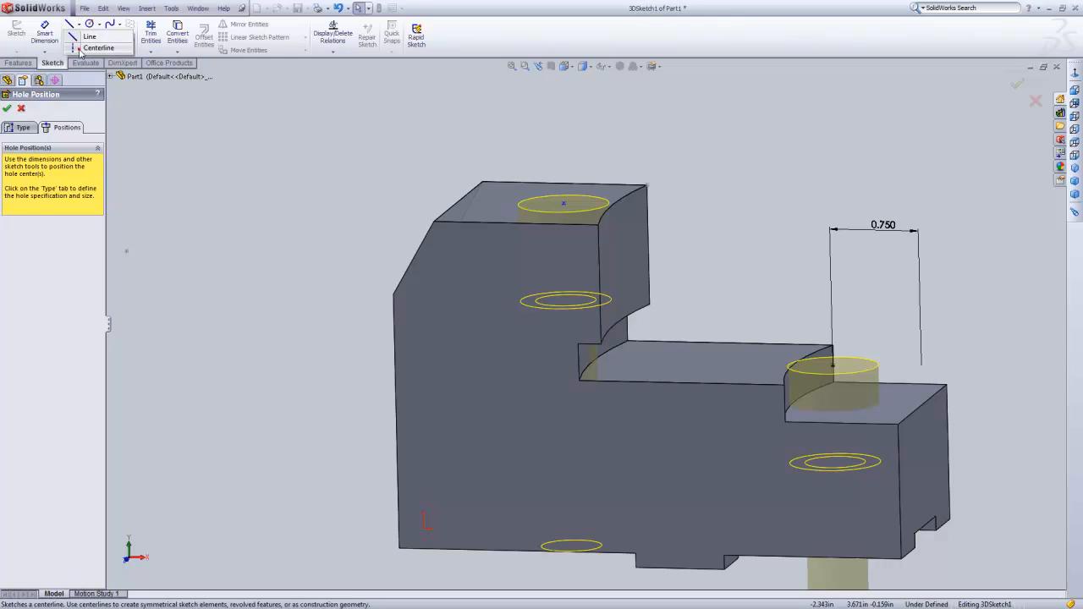
click(80, 49)
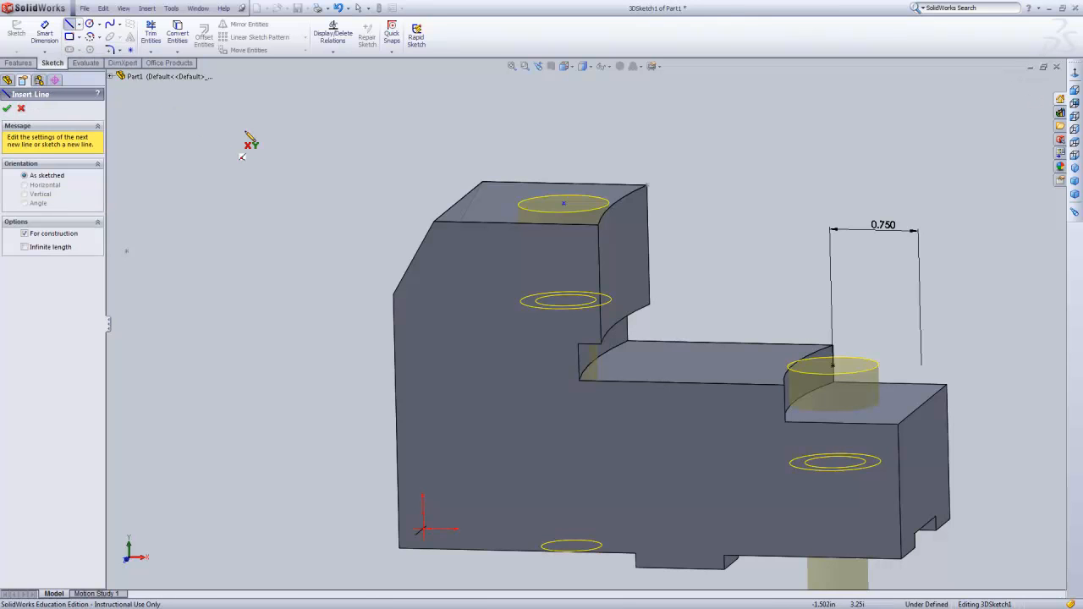
click(563, 206)
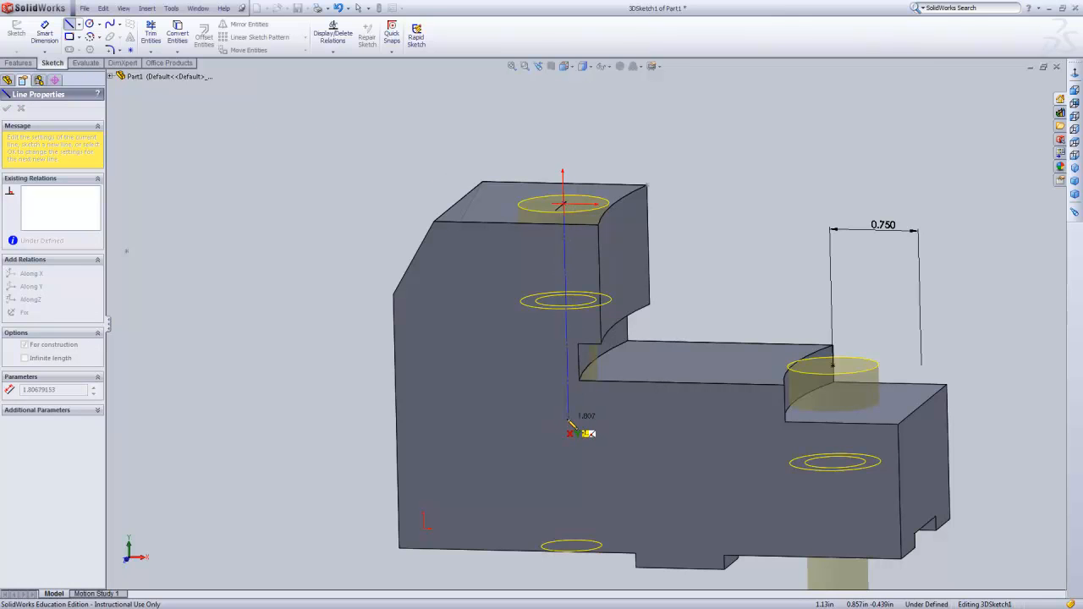
click(568, 418)
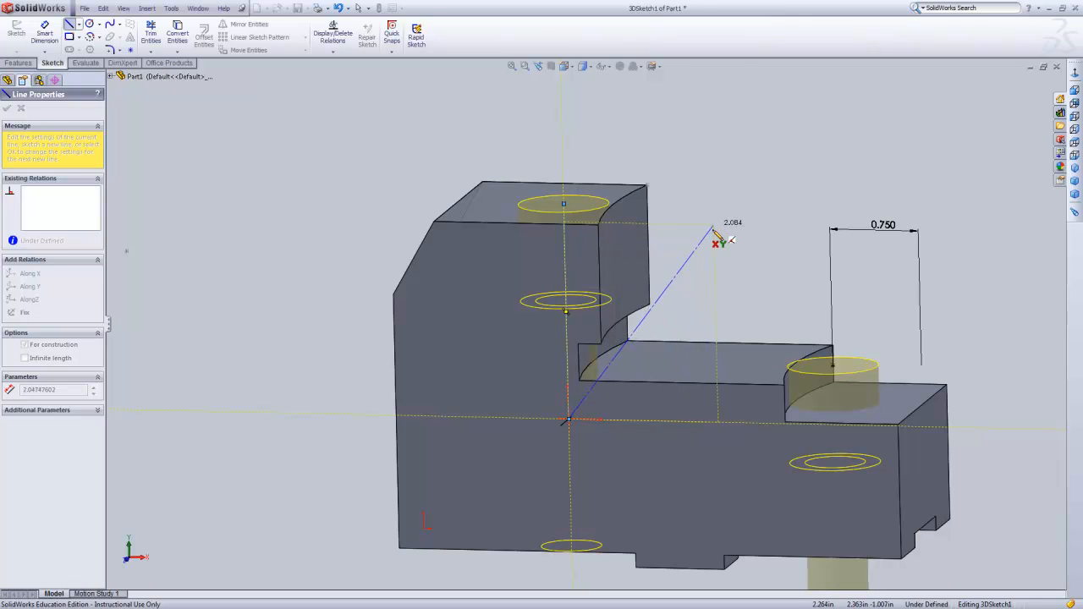
key(Escape)
middle_drag(733, 219, 745, 198)
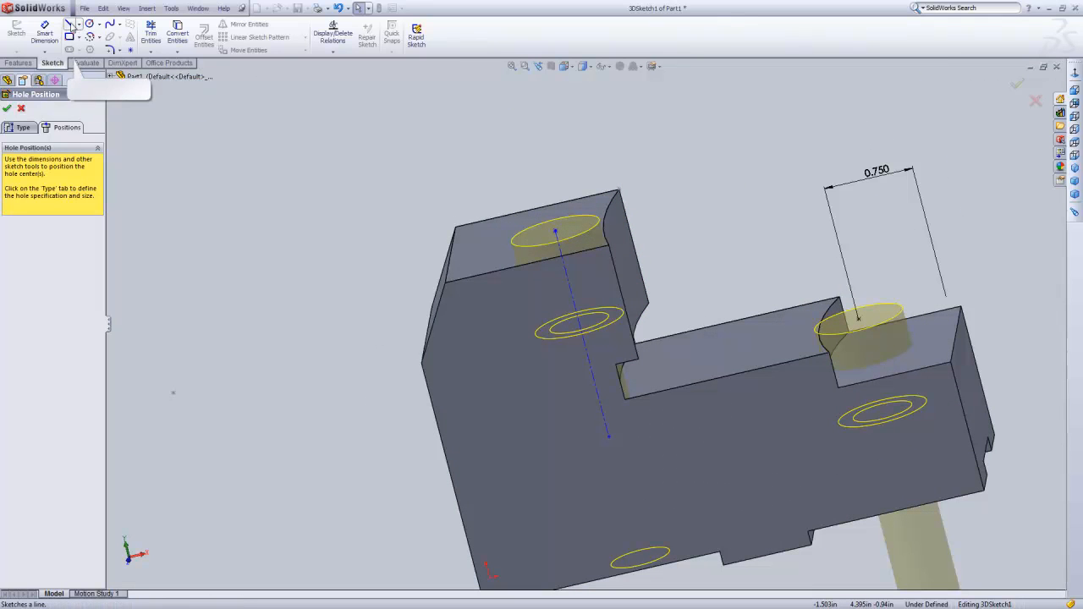
Dimension the lower hole's center point 2.5 in from the vertical centerline through the upper hole.
click(45, 34)
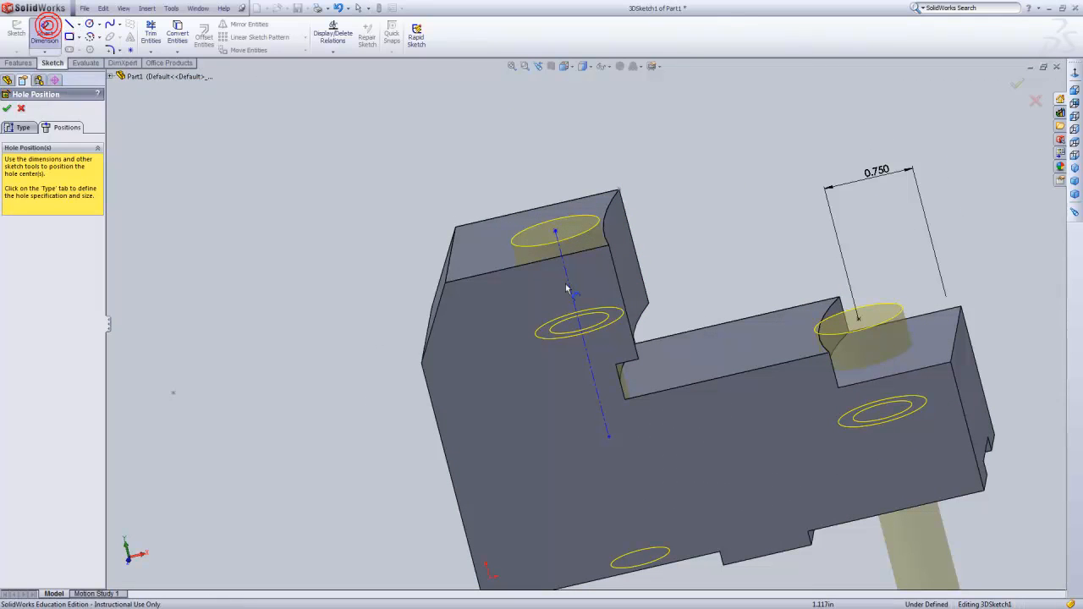
click(593, 379)
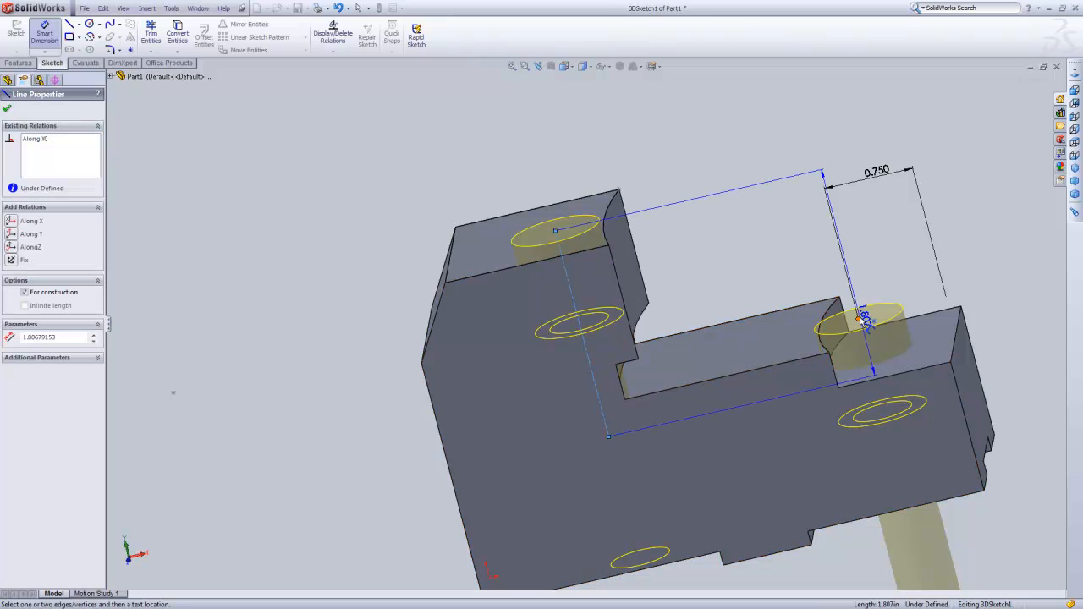
click(859, 318)
click(641, 138)
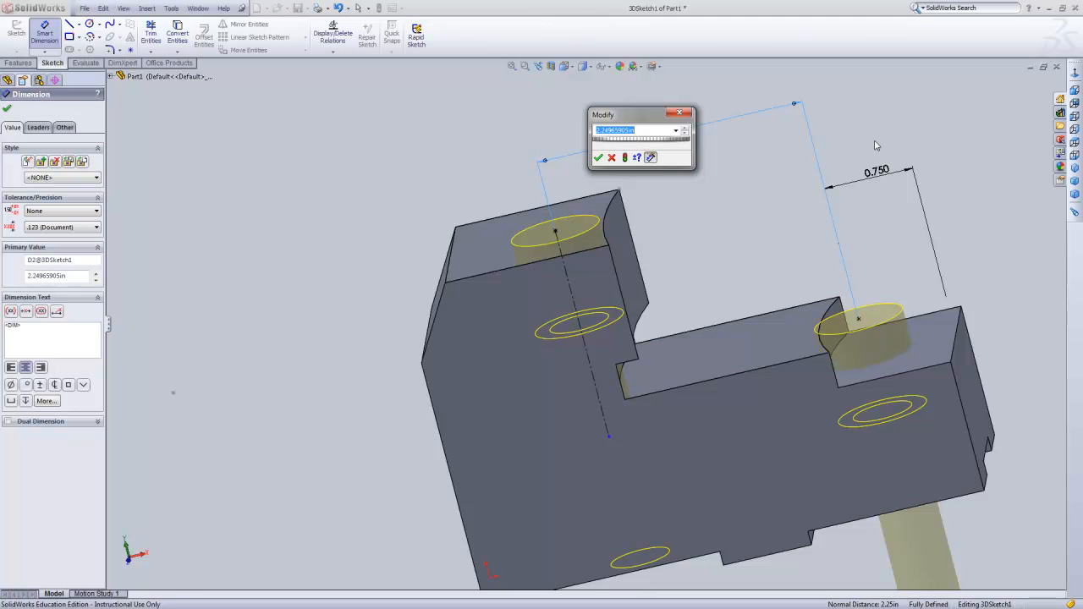
text(2.5)
key(Return)
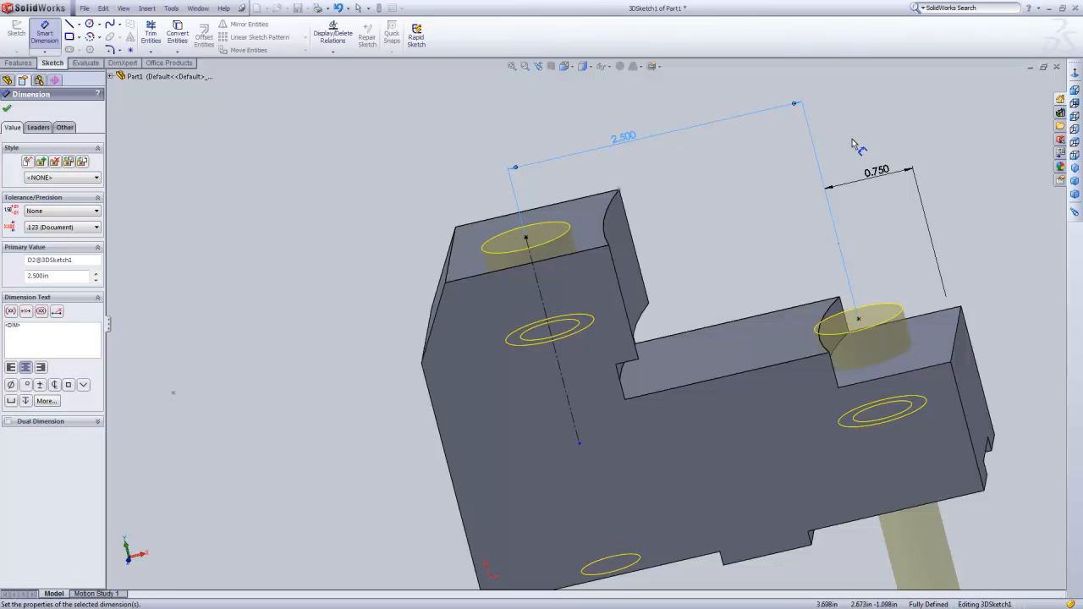
Accept the hole positions and finish the counterbored hole feature, leaving it deselected.
middle_drag(758, 195, 773, 217)
scroll(685, 338, down, 5)
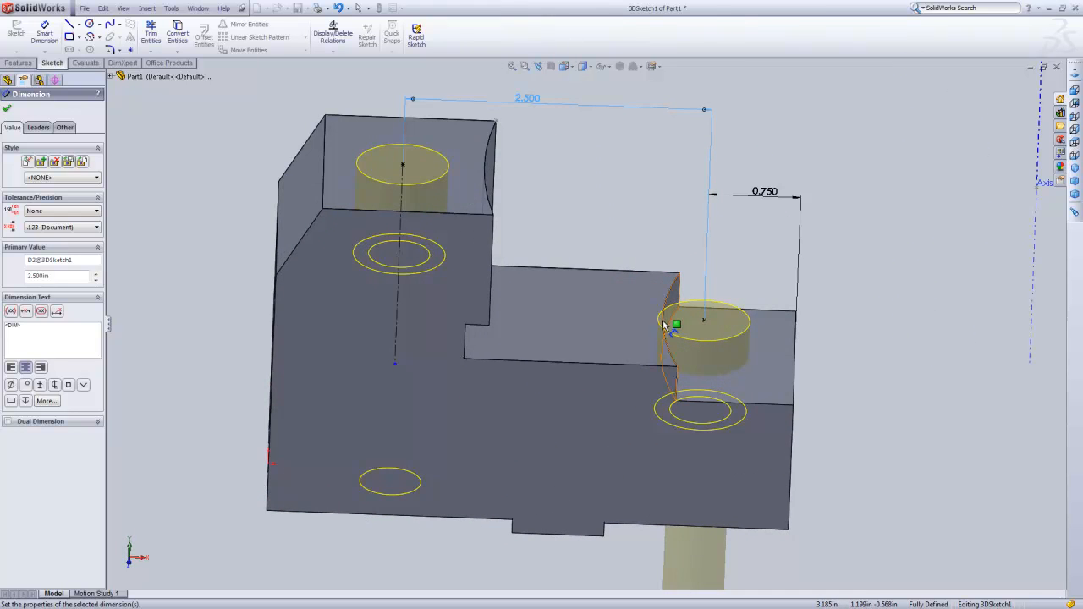
middle_drag(852, 345, 814, 325)
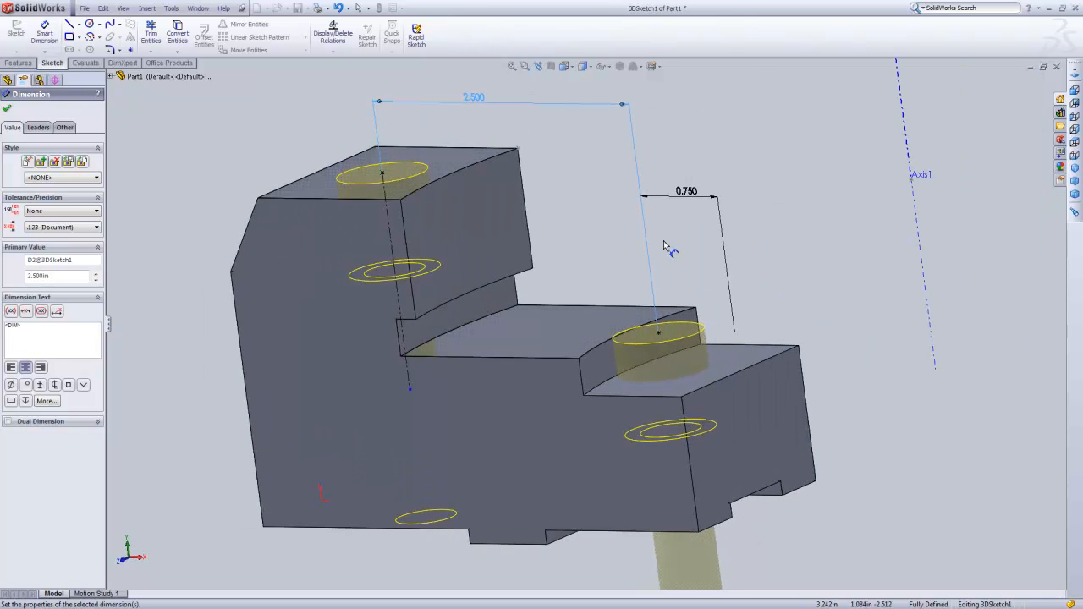
click(7, 109)
click(1017, 85)
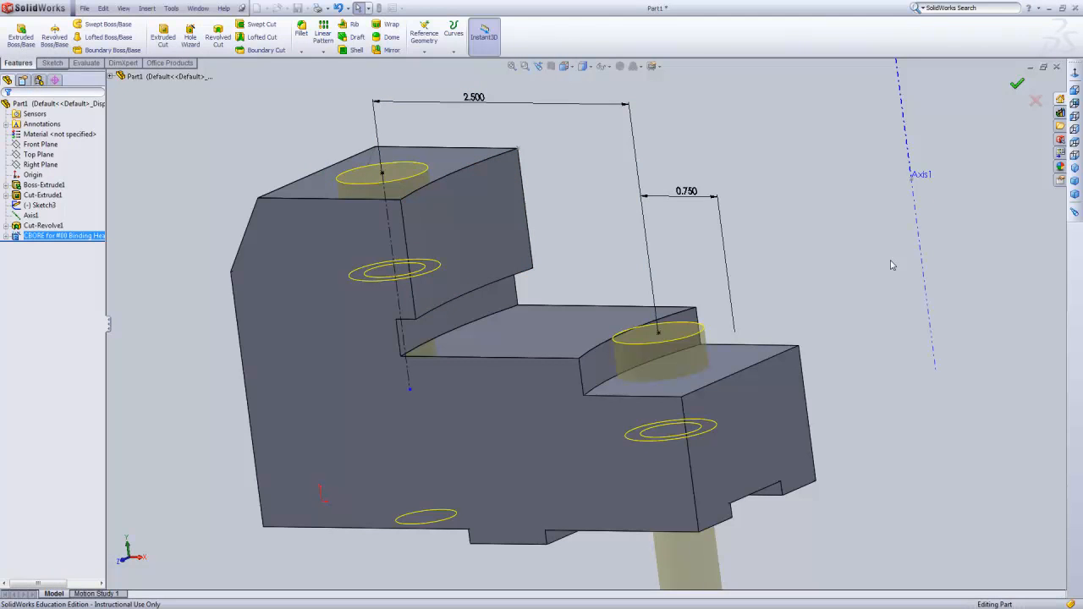
click(699, 258)
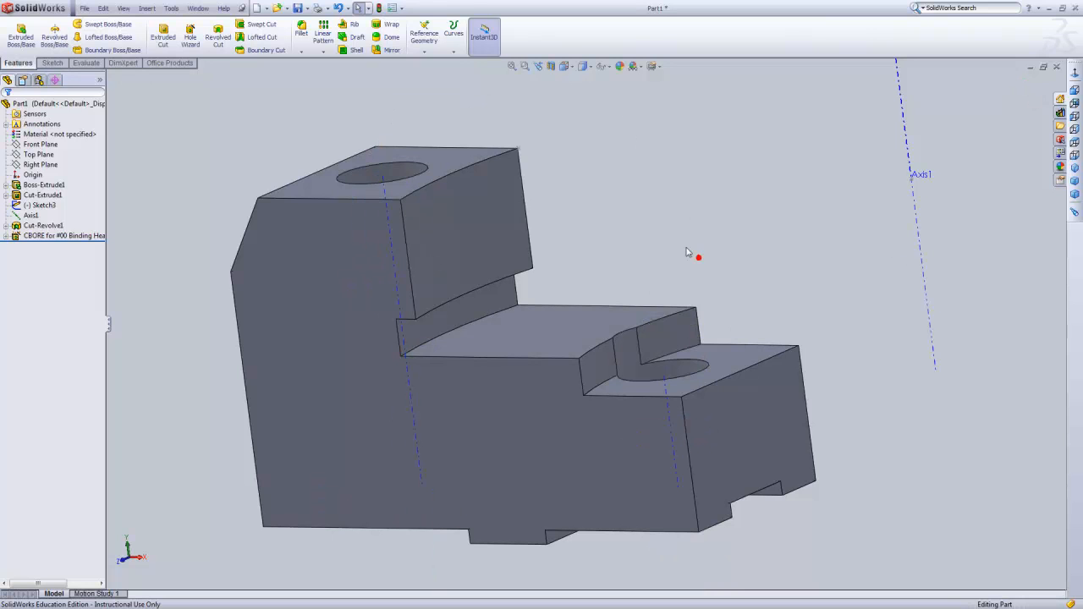
Examine the jaw's two counterbored holes and curved steps from several angles.
scroll(662, 249, up, 3)
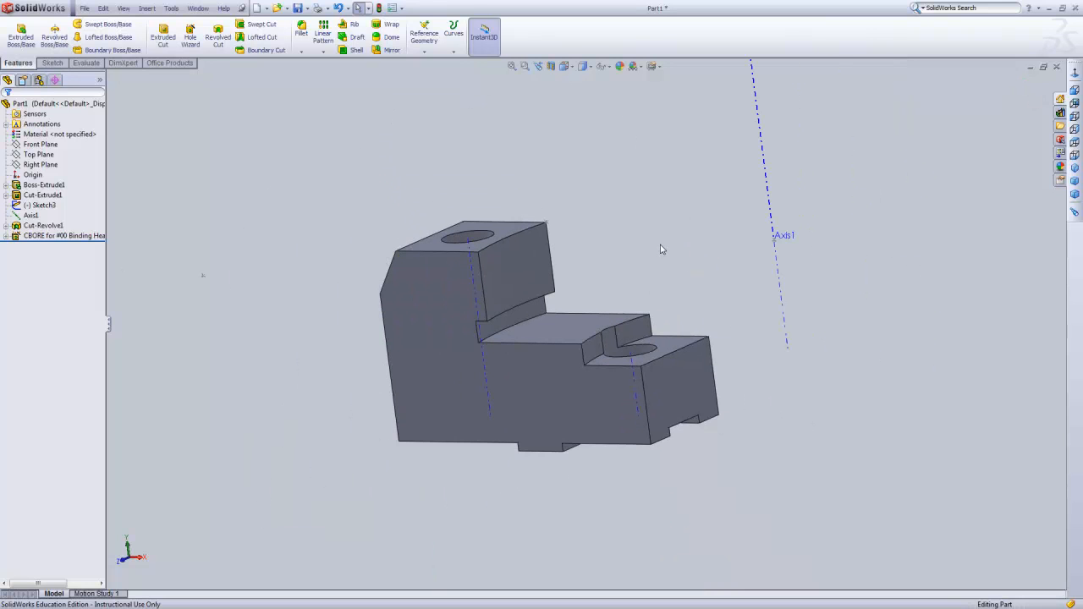
mouse_move(649, 222)
middle_down()
mouse_move(648, 246)
mouse_move(689, 248)
mouse_move(629, 262)
mouse_move(532, 242)
mouse_move(600, 270)
mouse_move(643, 343)
mouse_move(689, 266)
mouse_move(665, 245)
mouse_move(624, 259)
middle_up()
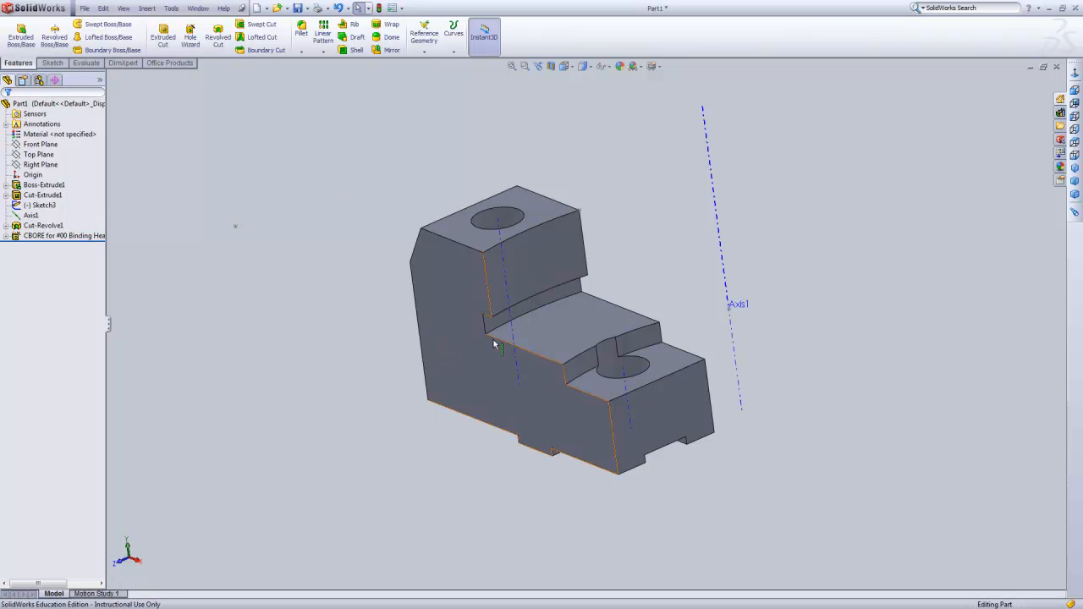
mouse_move(627, 251)
middle_down()
mouse_move(629, 265)
mouse_move(637, 261)
middle_up()
scroll(615, 274, down, 2)
scroll(610, 282, up, 1)
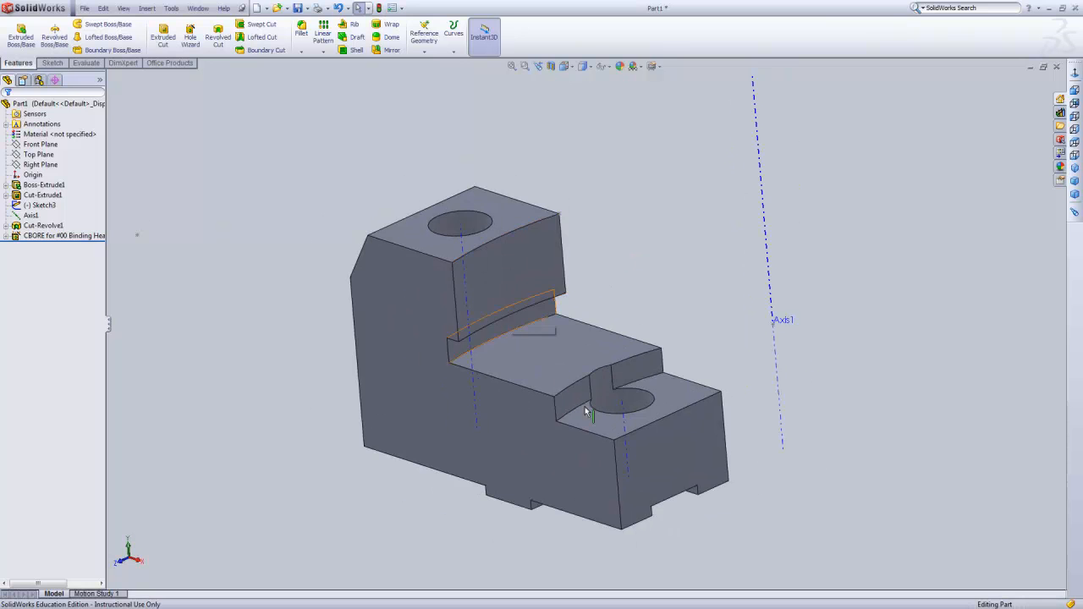
middle_drag(660, 283, 668, 285)
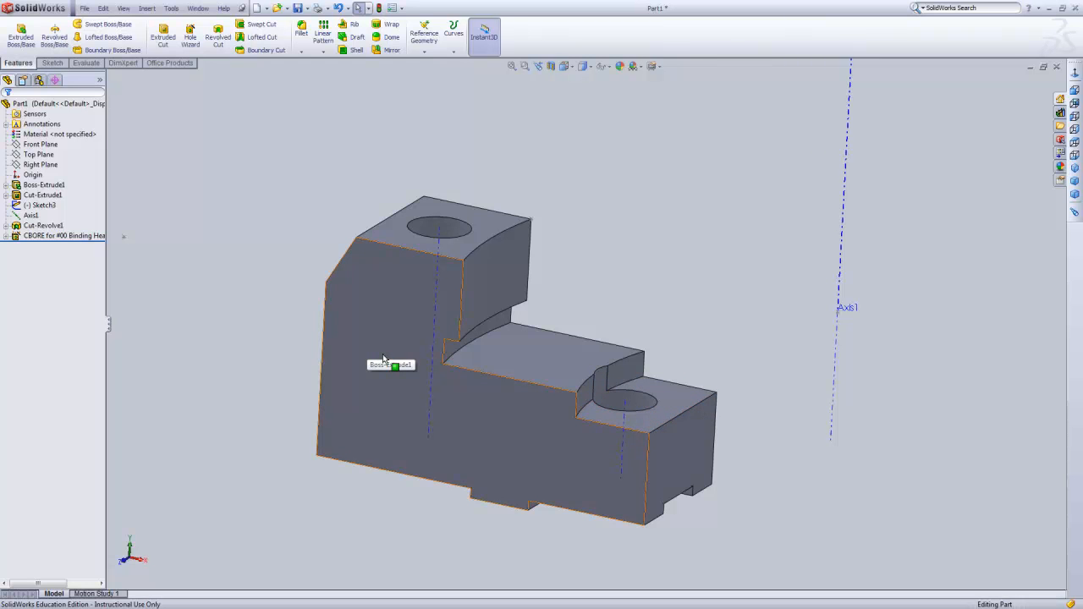
middle_drag(745, 358, 690, 324)
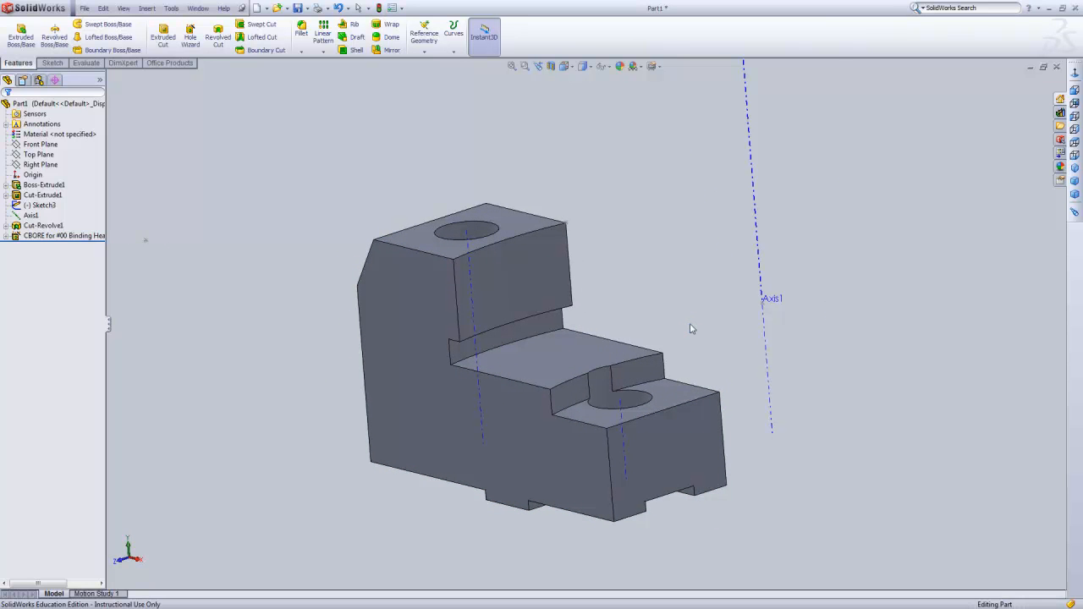